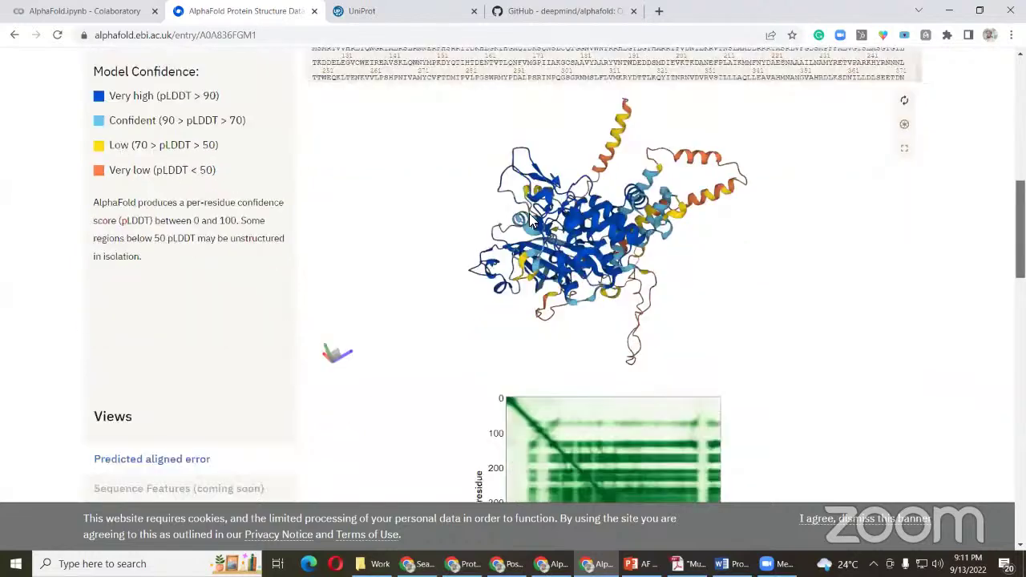
# - Rotate the predicted PINK1 kinase structure in the 3D viewer and review the entry's confidence legend and protein information
pyautogui.moveTo(465, 256); pyautogui.dragTo(958, 227)
pyautogui.scroll(2, 1019, 232)
pyautogui.scroll(3, 553, 272)
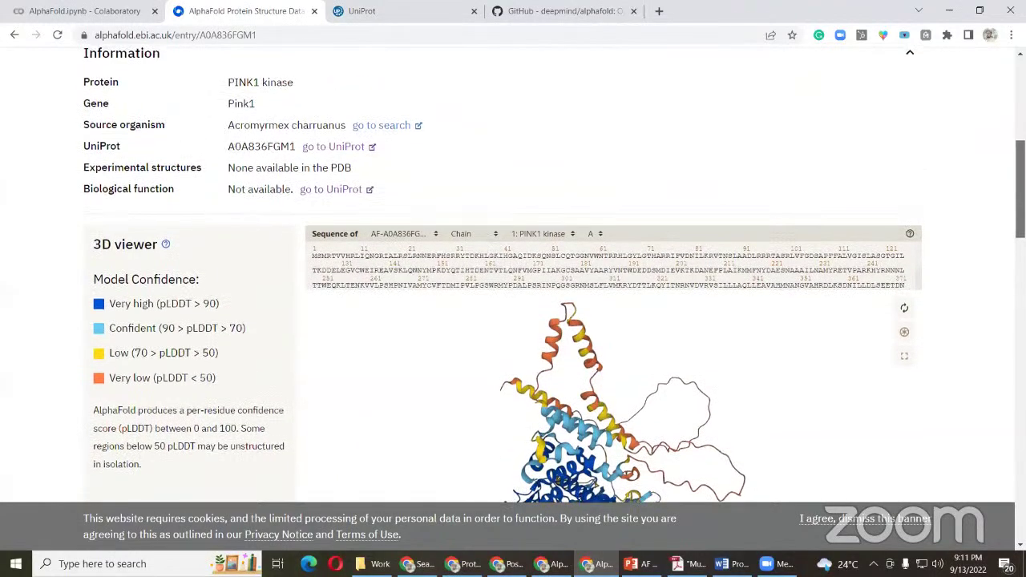
pyautogui.scroll(-2, 553, 272)
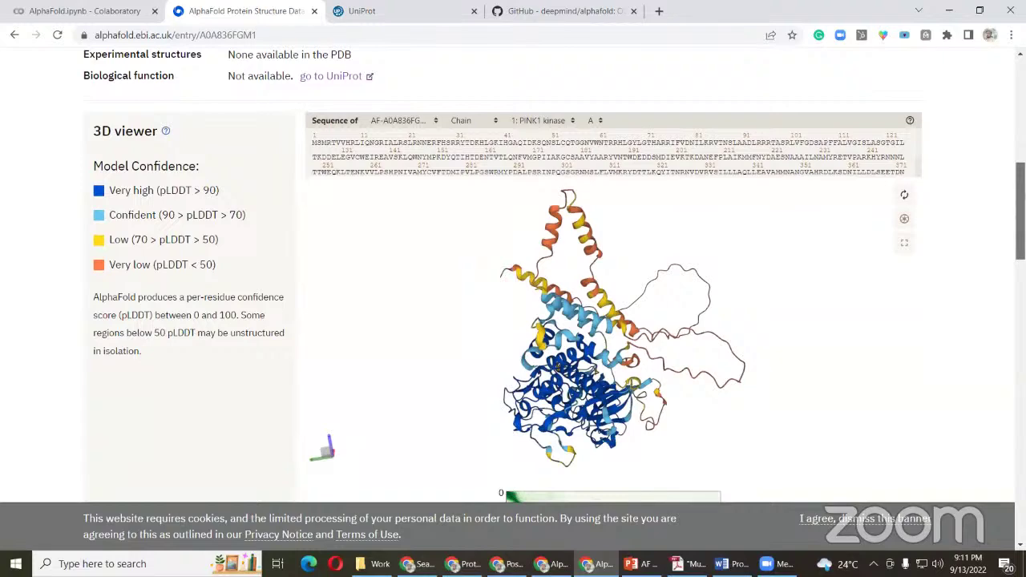
pyautogui.scroll(4, 538, 281)
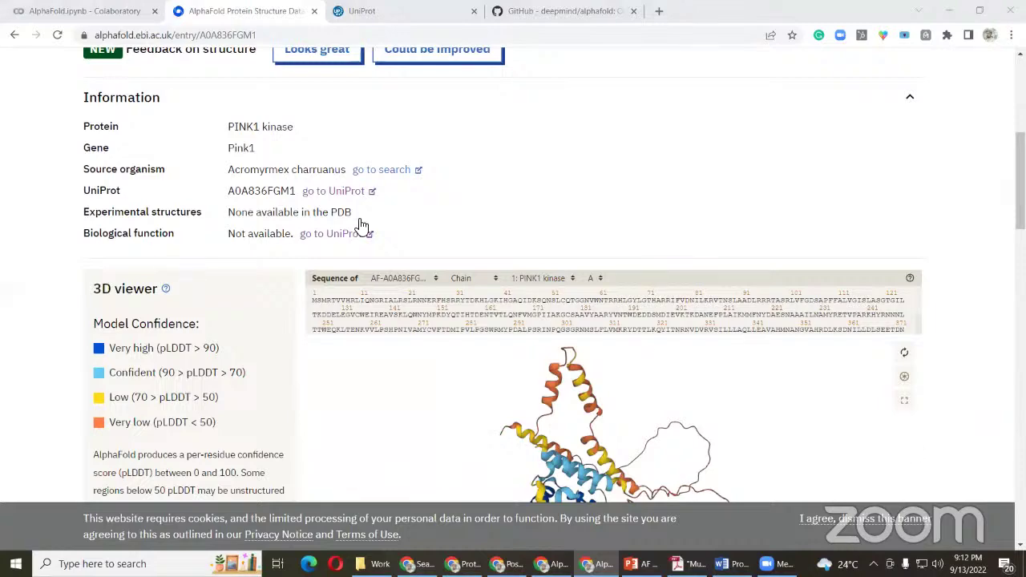
pyautogui.scroll(2, 369, 209)
# - Switch to the UniProt entry for PINK1 kinase and examine its function section and domain features
pyautogui.click(393, 11)
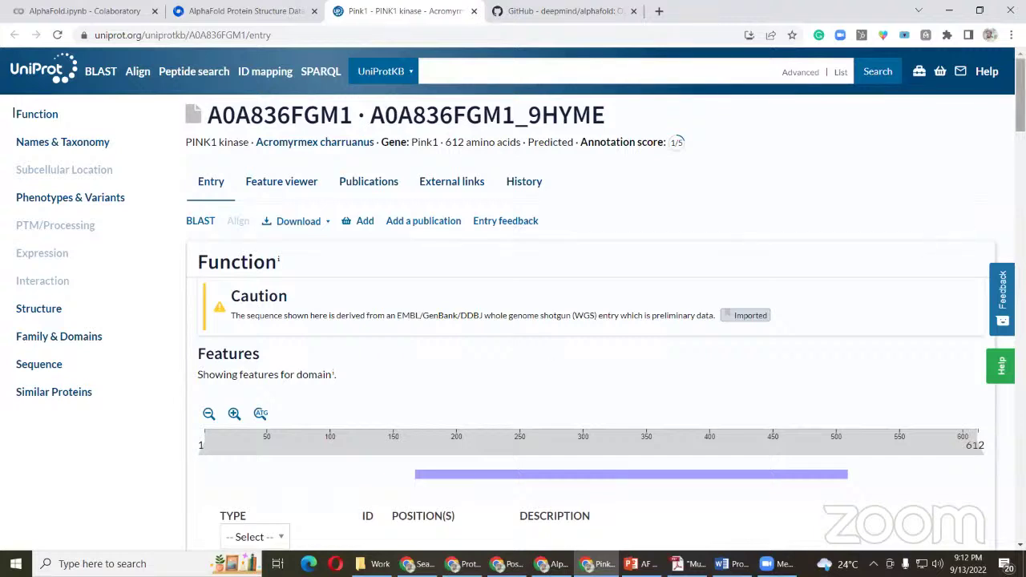
pyautogui.moveTo(1020, 96); pyautogui.dragTo(1020, 108)
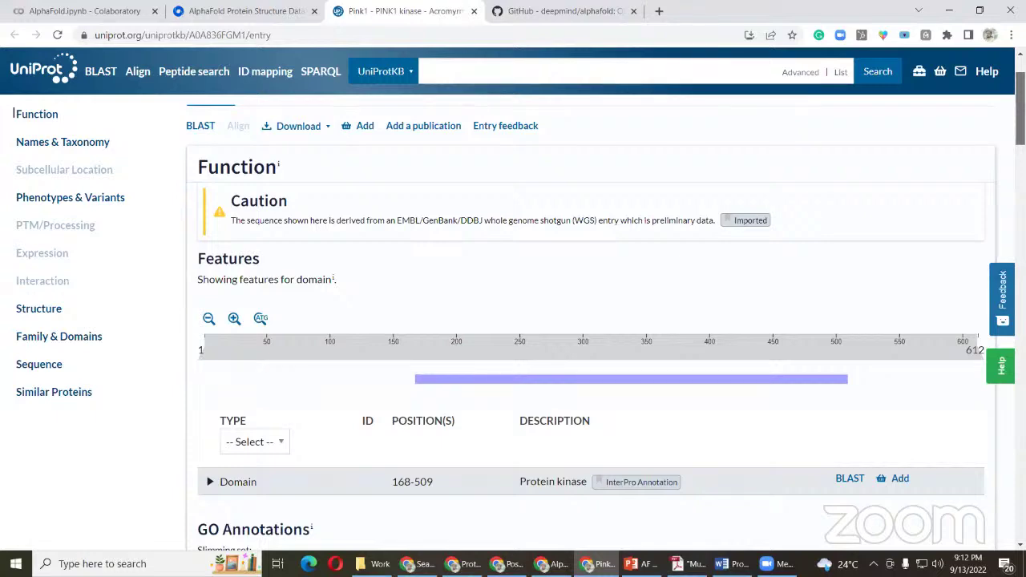
pyautogui.scroll(-2, 590, 321)
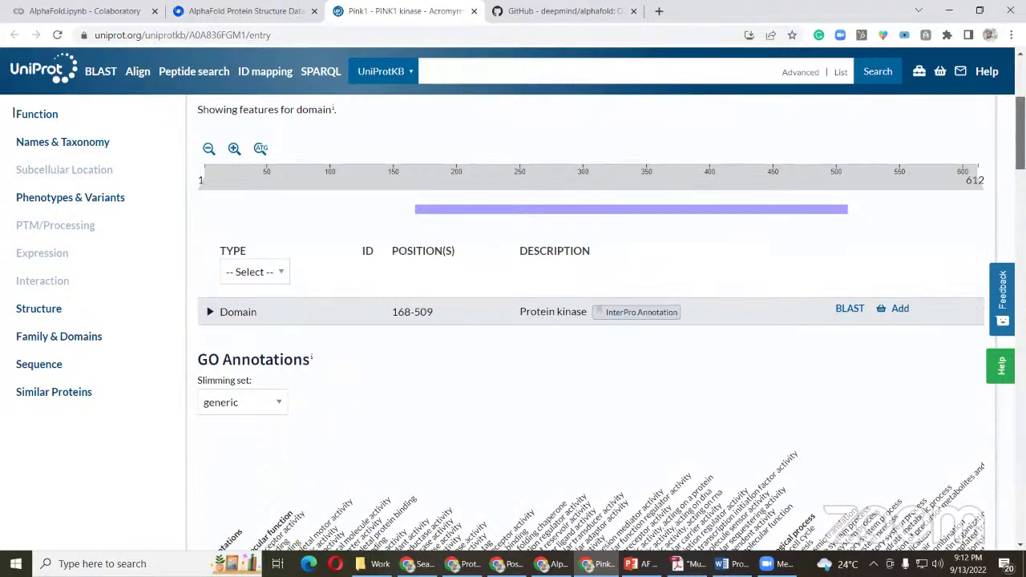
pyautogui.scroll(-1, 590, 321)
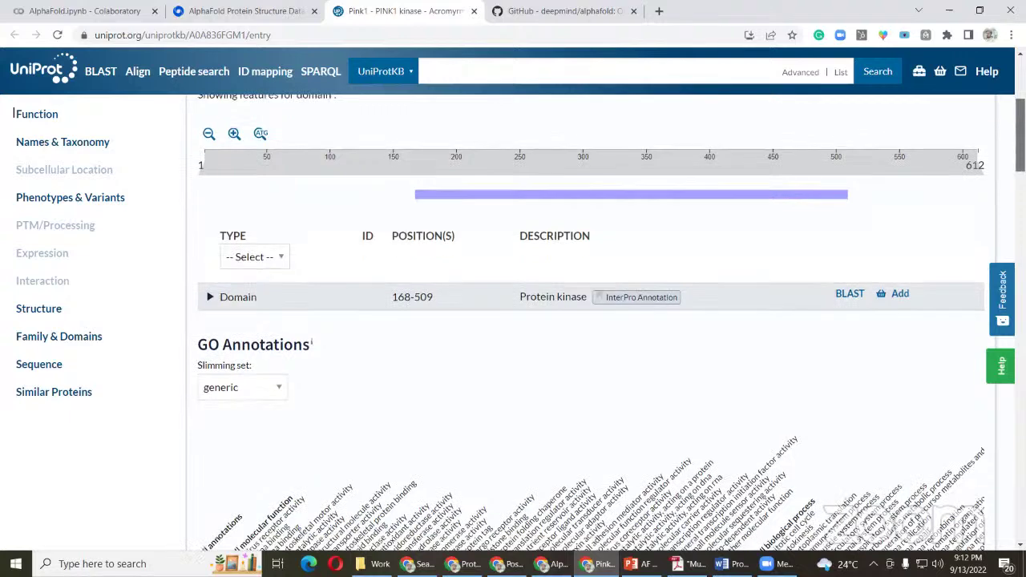
pyautogui.scroll(1, 590, 321)
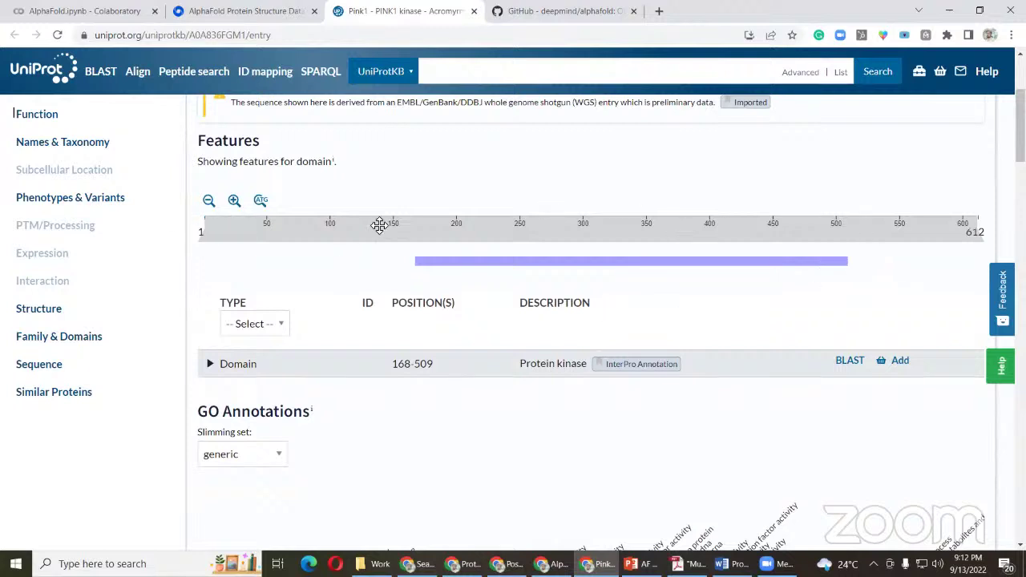
pyautogui.scroll(1, 887, 347)
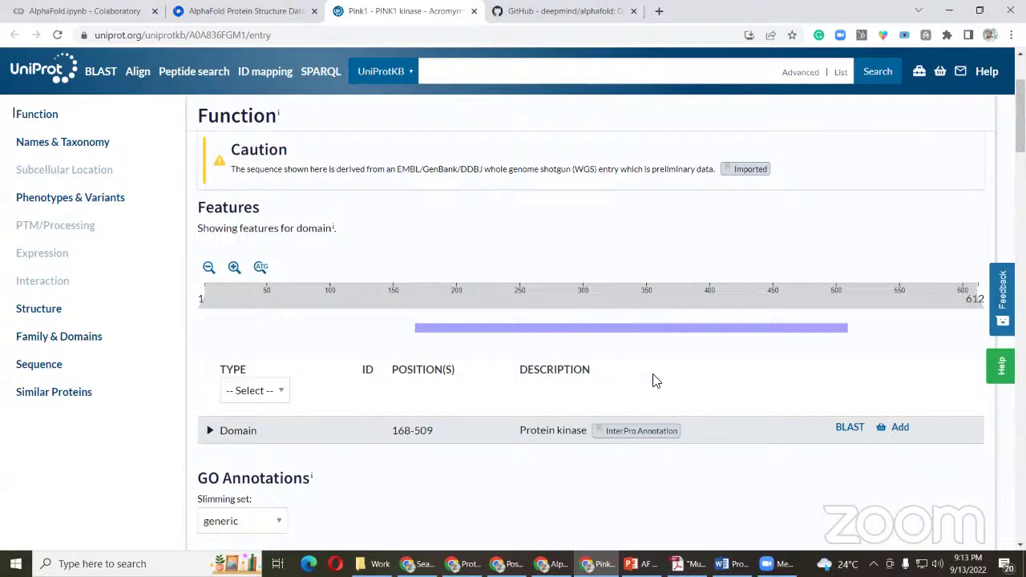
# - Review the UniProt entry's GO annotations, names and taxonomy, and the structure section with its AlphaFold model
pyautogui.scroll(-2, 591, 321)
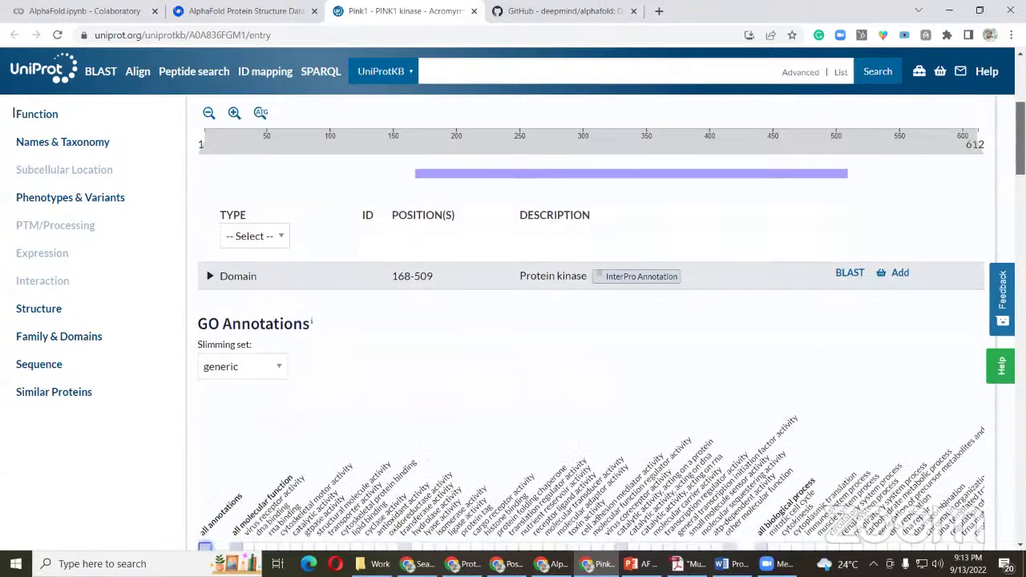
pyautogui.scroll(-2, 590, 320)
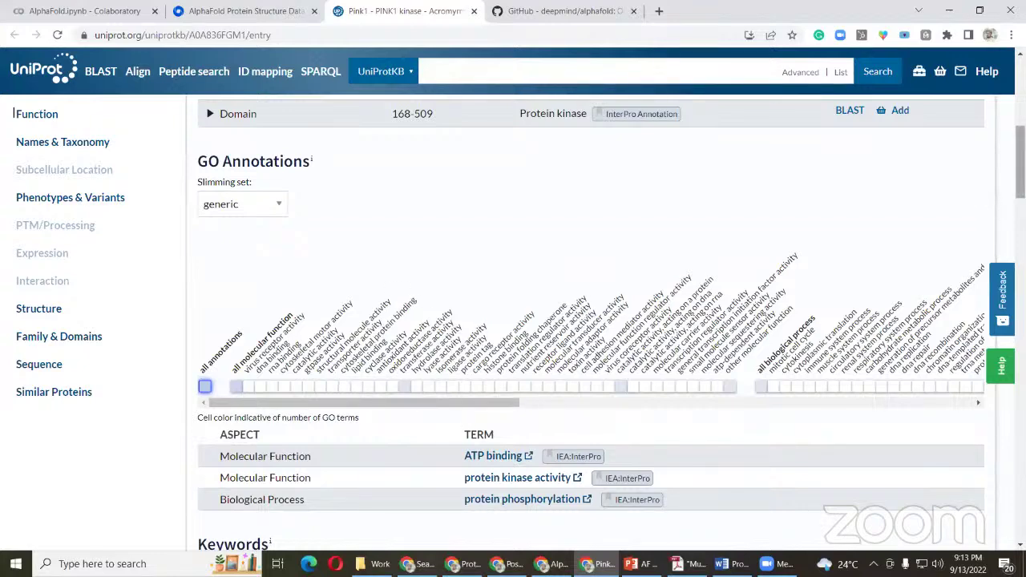
pyautogui.scroll(-6, 591, 320)
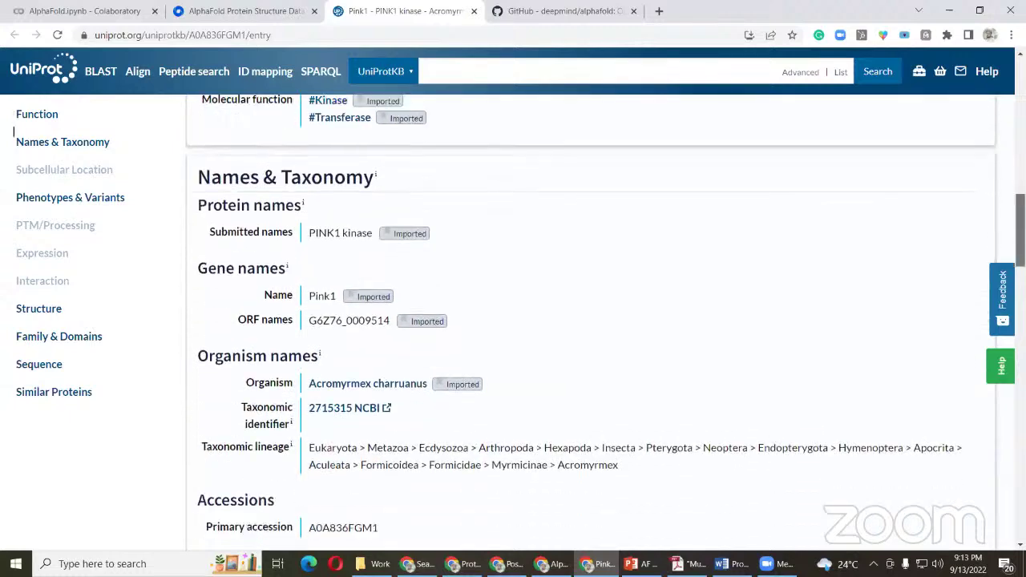
pyautogui.scroll(-6, 591, 320)
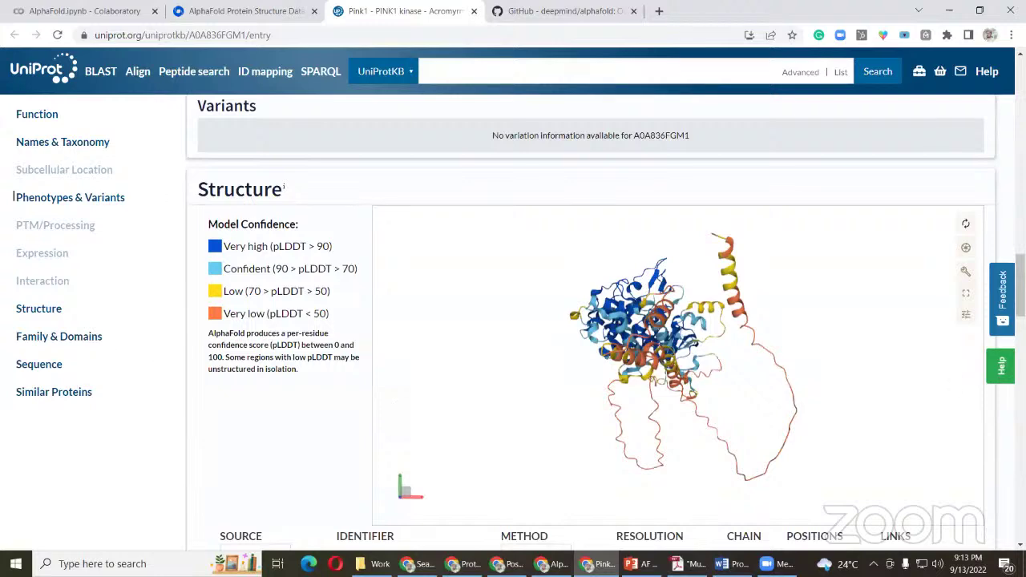
pyautogui.scroll(-2, 591, 320)
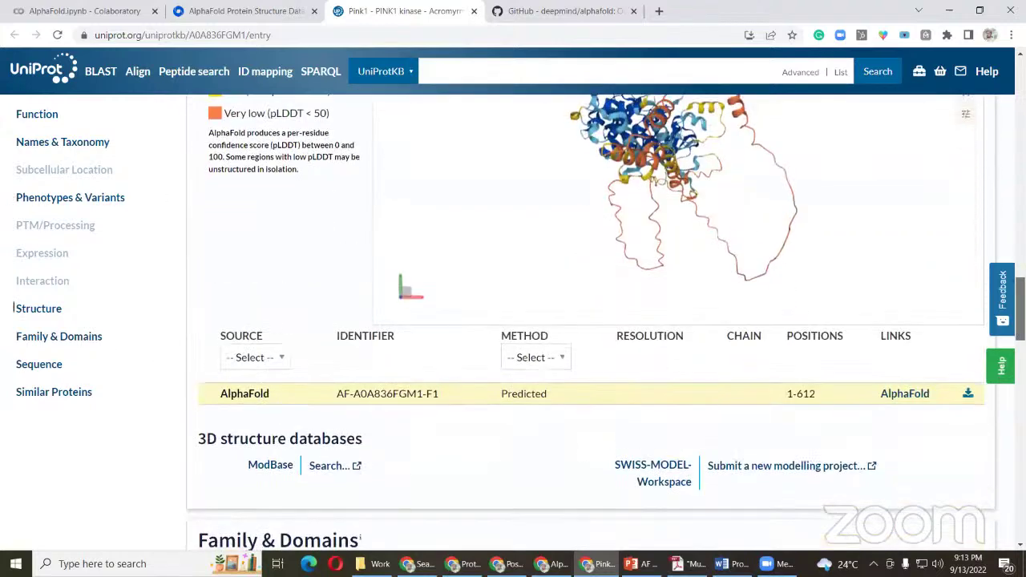
pyautogui.scroll(-1, 14, 307)
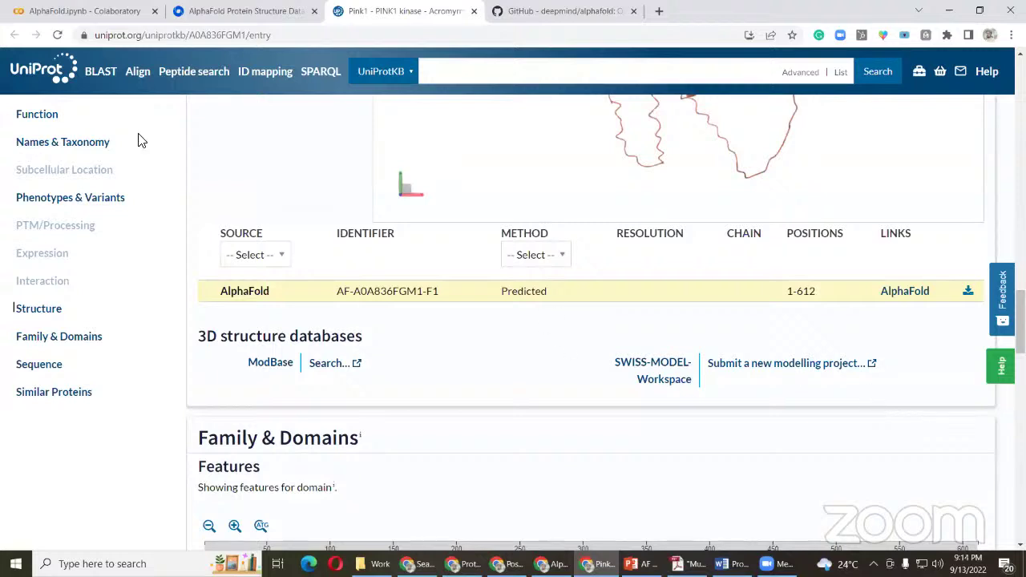
# - View the AlphaFold entry linked from the UniProt structure table, compare it with the already open AlphaFold page, and return to UniProt
pyautogui.click(922, 312)
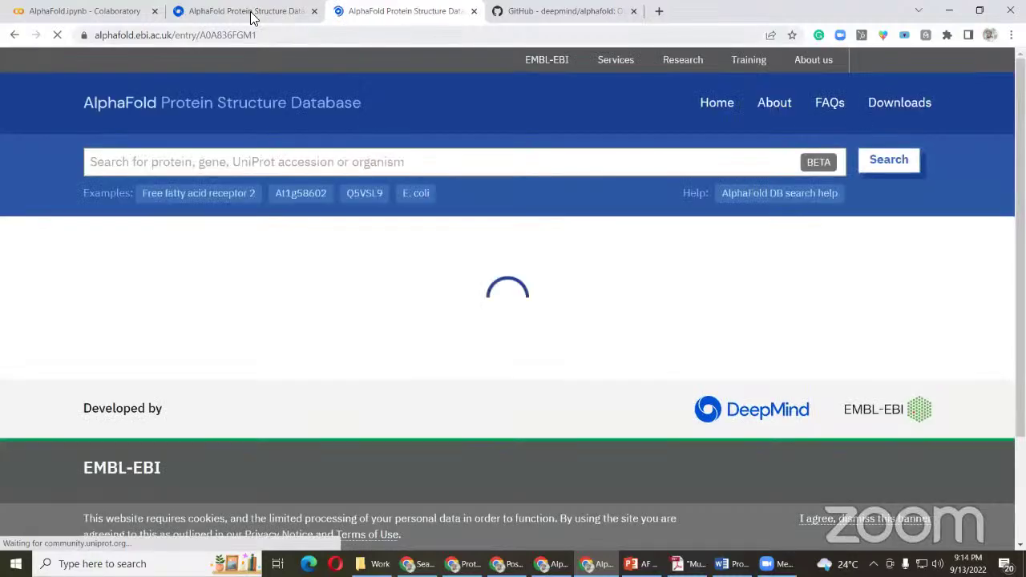
pyautogui.click(241, 12)
pyautogui.scroll(-3, 393, 188)
pyautogui.scroll(1, 393, 189)
pyautogui.scroll(2, 393, 188)
pyautogui.click(405, 11)
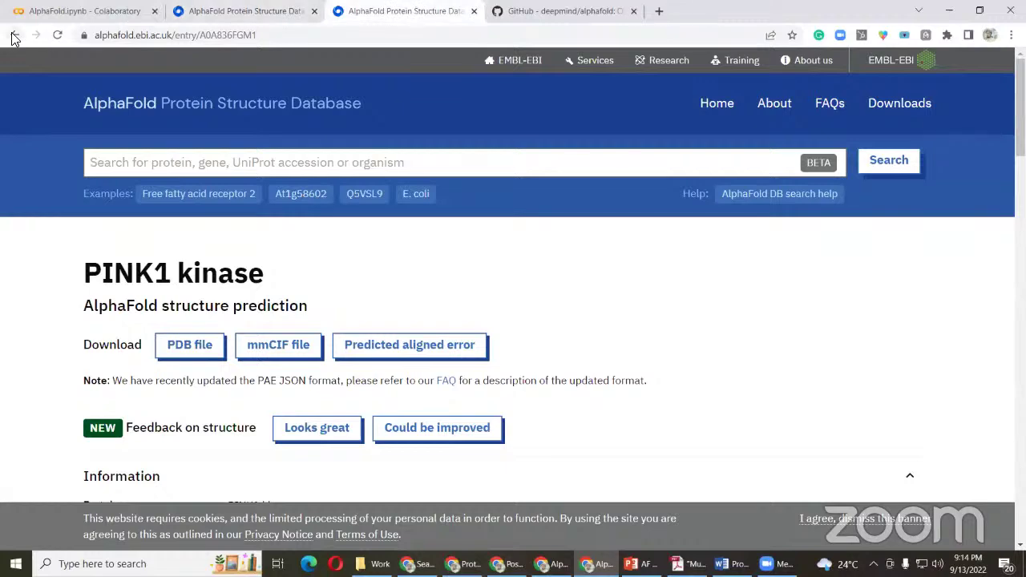
pyautogui.click(12, 37)
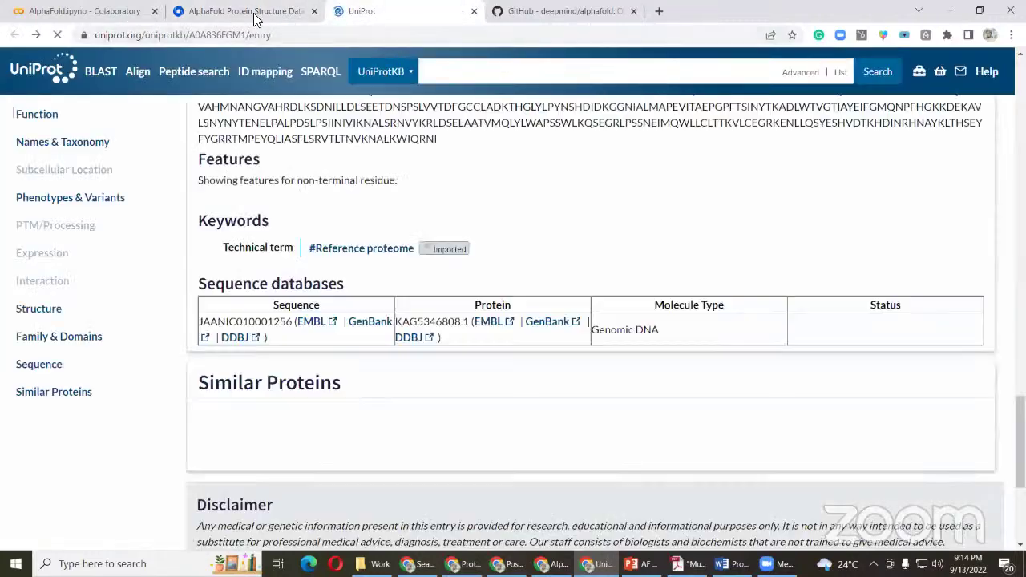
# - Download the predicted PINK1 kinase structure as a PDB file from its AlphaFold database entry
pyautogui.click(255, 16)
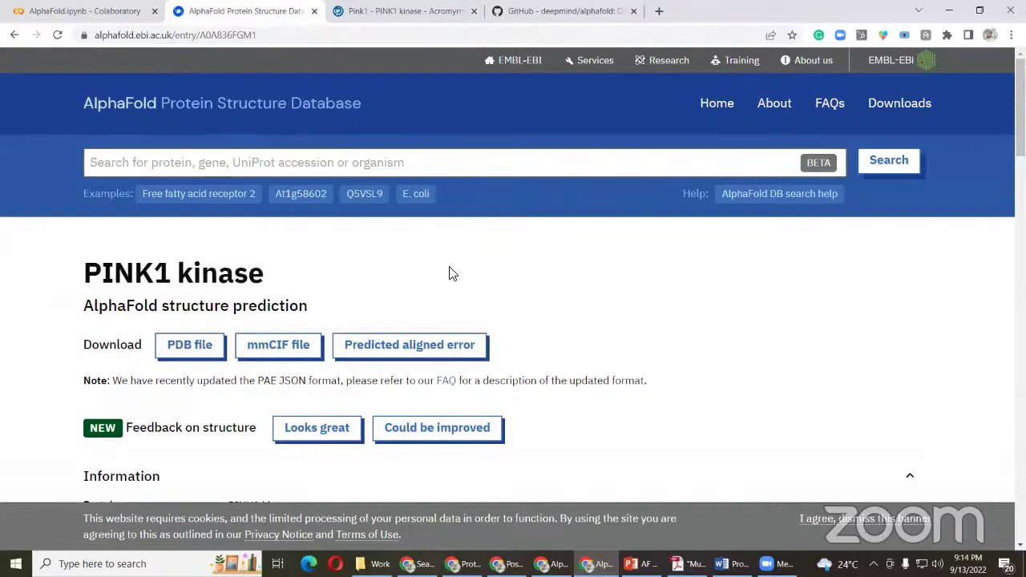
pyautogui.scroll(-1, 449, 274)
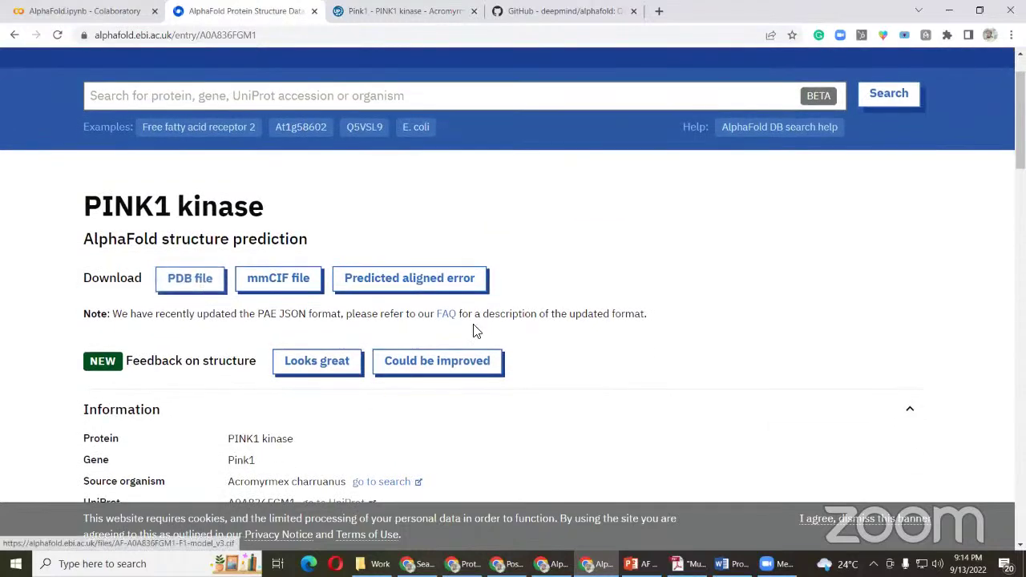
pyautogui.scroll(-1, 193, 220)
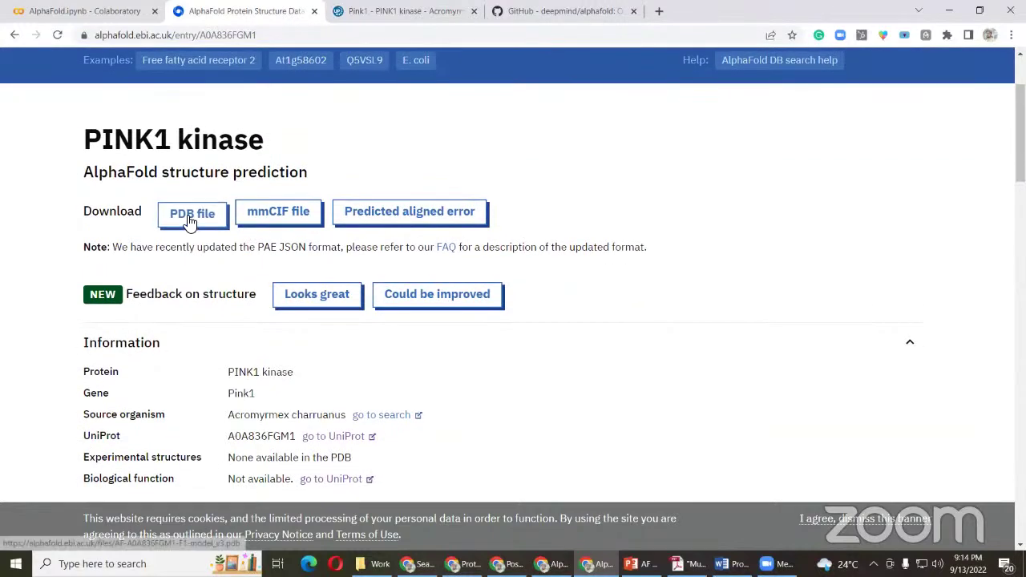
pyautogui.click(202, 214)
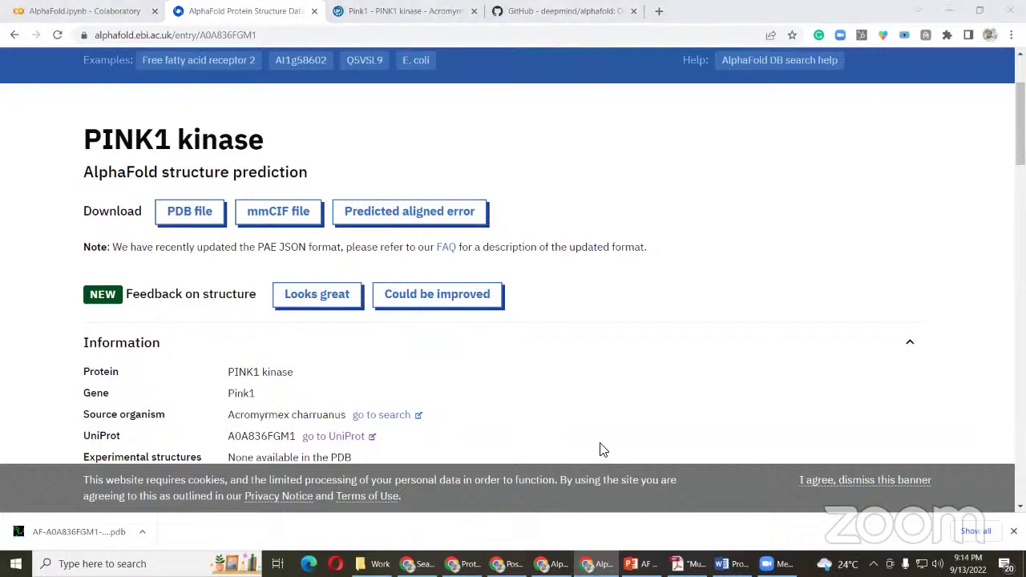
pyautogui.scroll(1, 405, 232)
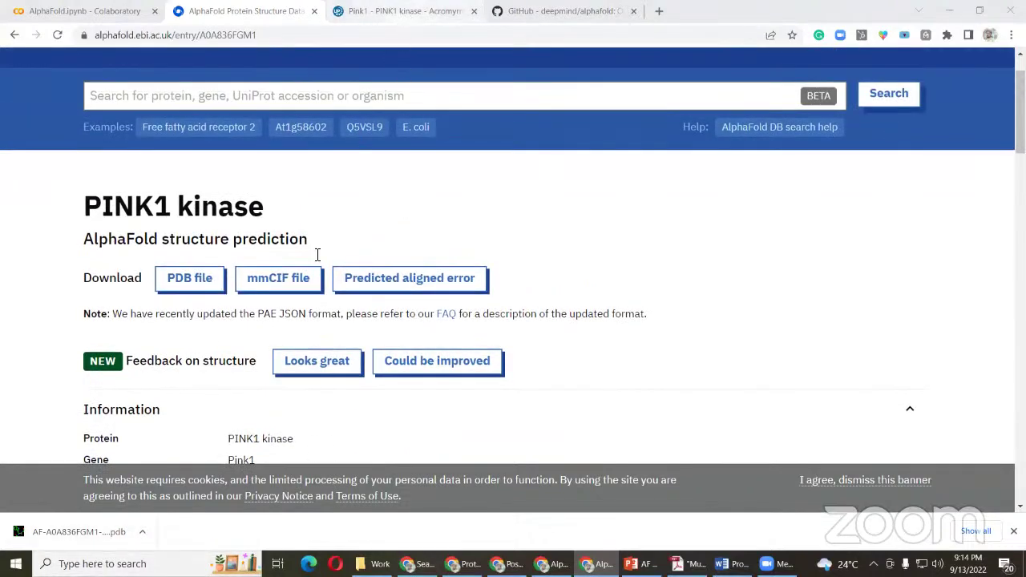
# - Open the FASTA file of the UniProt PINK1 kinase entry, copy the header and full sequence, and return to the entry
pyautogui.hotkey('ctrl', 'Tab')
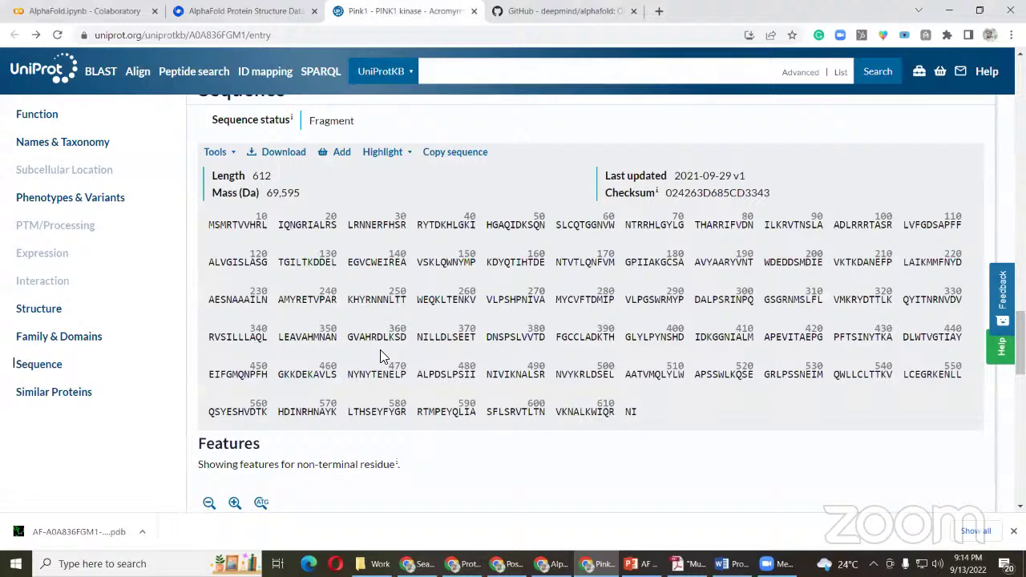
pyautogui.scroll(2, 380, 350)
pyautogui.click(284, 289)
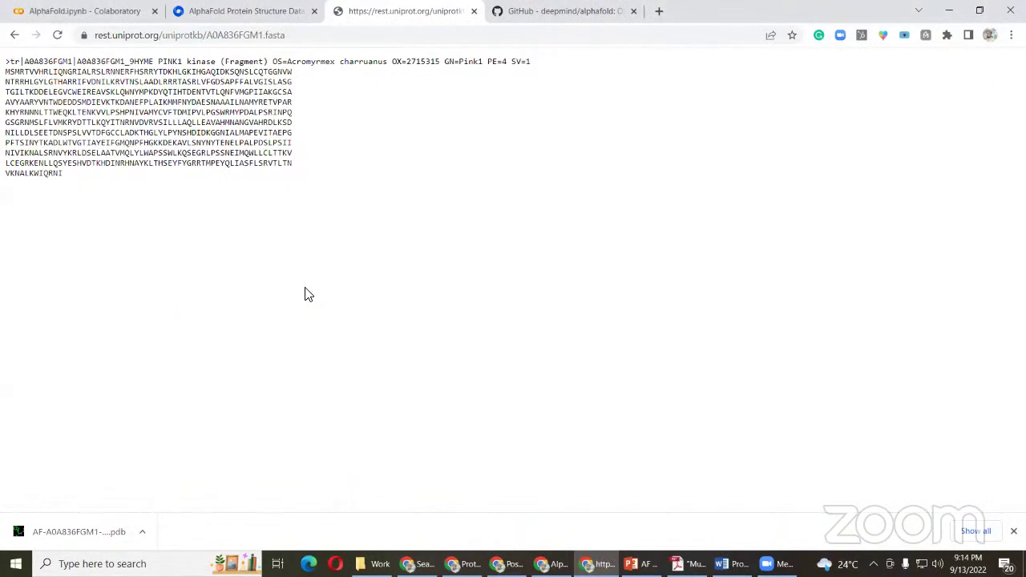
pyautogui.moveTo(77, 174); pyautogui.dragTo(8, 63)
pyautogui.rightClick(74, 96)
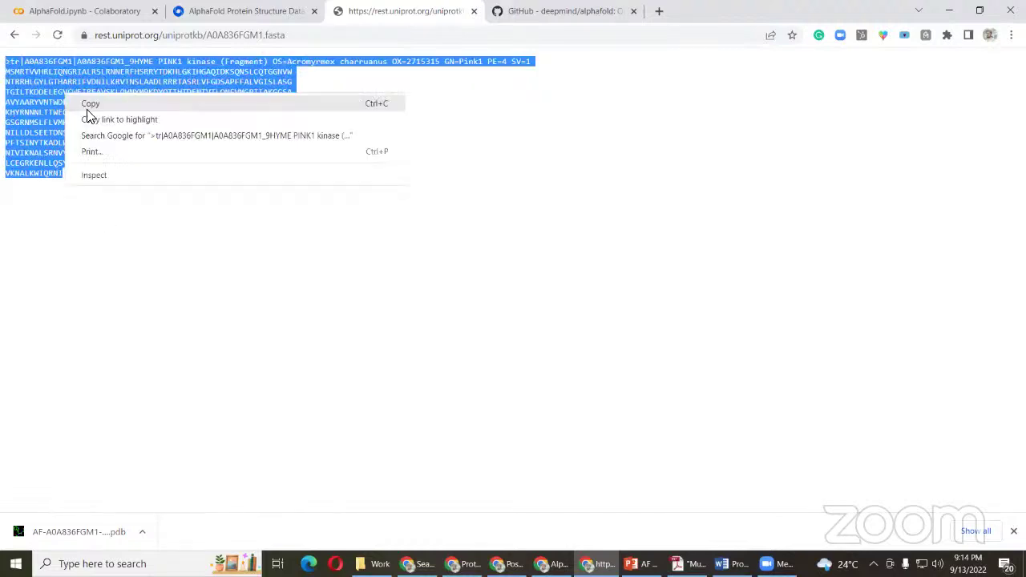
pyautogui.click(89, 103)
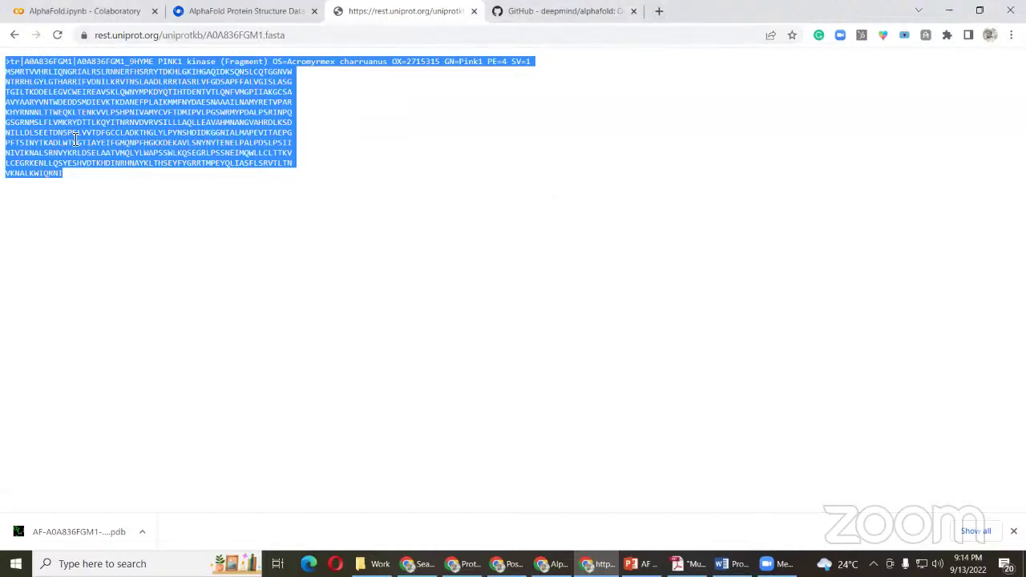
pyautogui.click(15, 34)
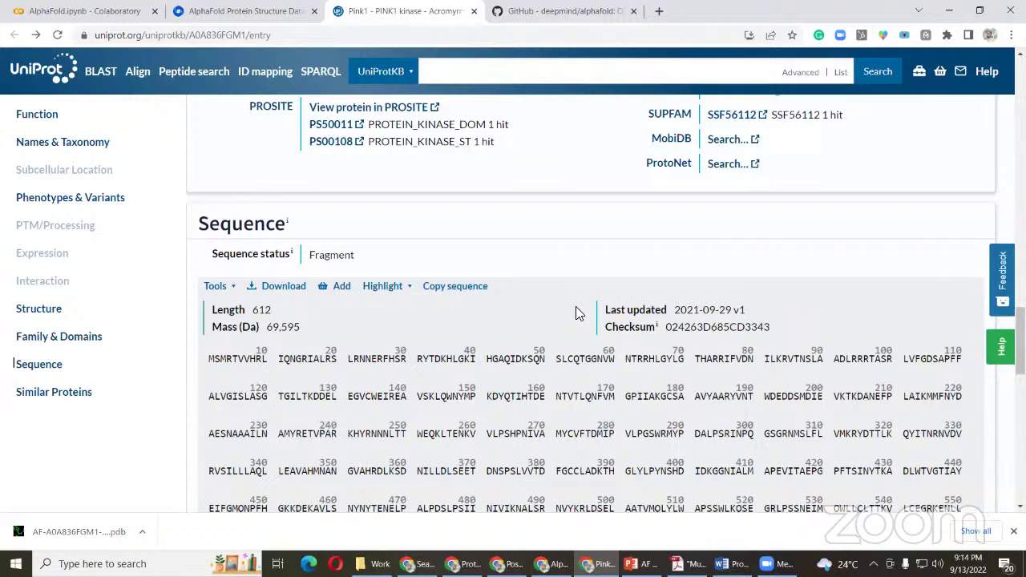
# - Switch to the AlphaFold Colab notebook and review the setup cells for installing third-party software and downloading AlphaFold
pyautogui.click(217, 14)
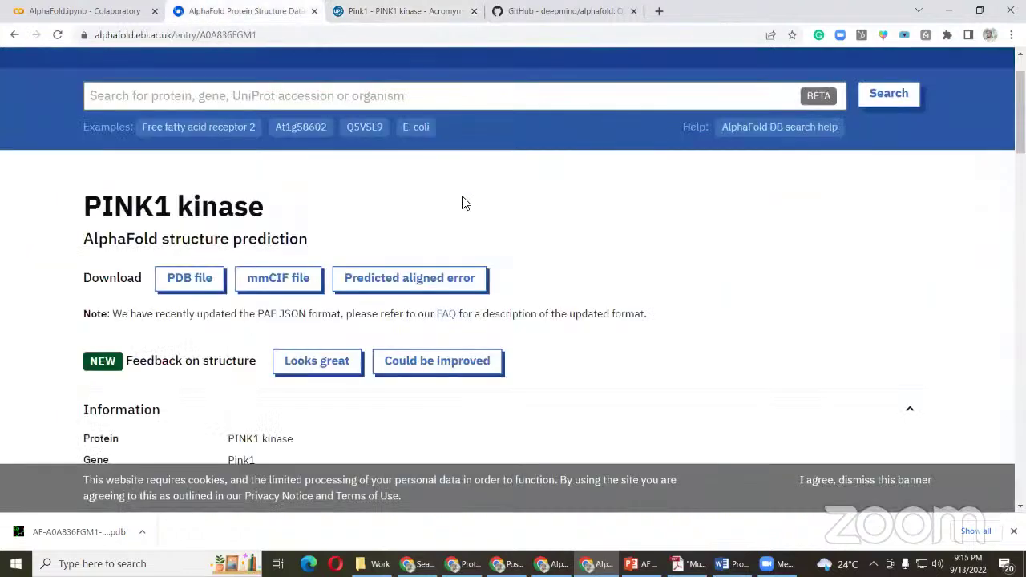
pyautogui.click(120, 14)
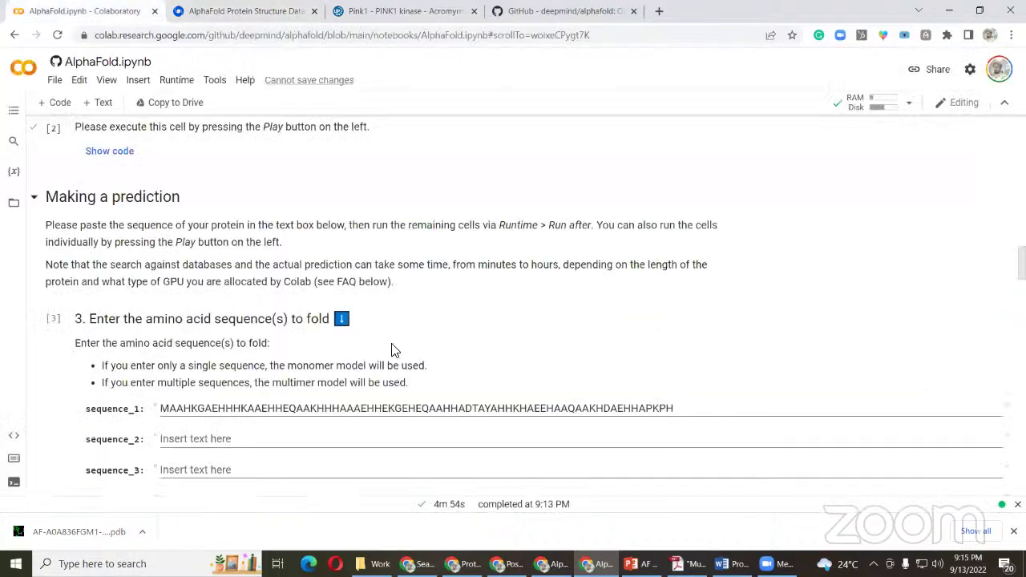
pyautogui.scroll(5, 343, 336)
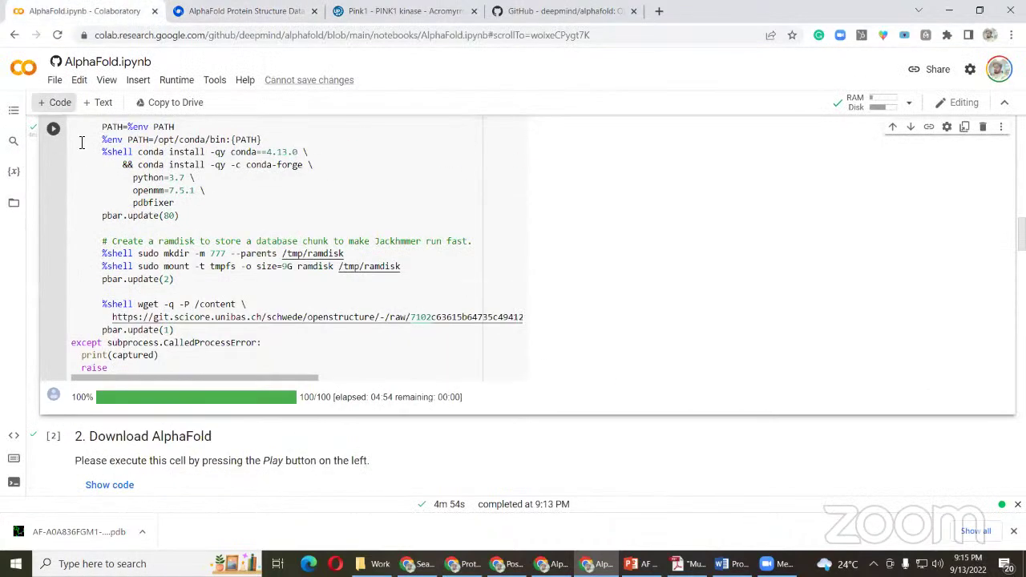
pyautogui.scroll(2, 150, 210)
pyautogui.scroll(7, 150, 210)
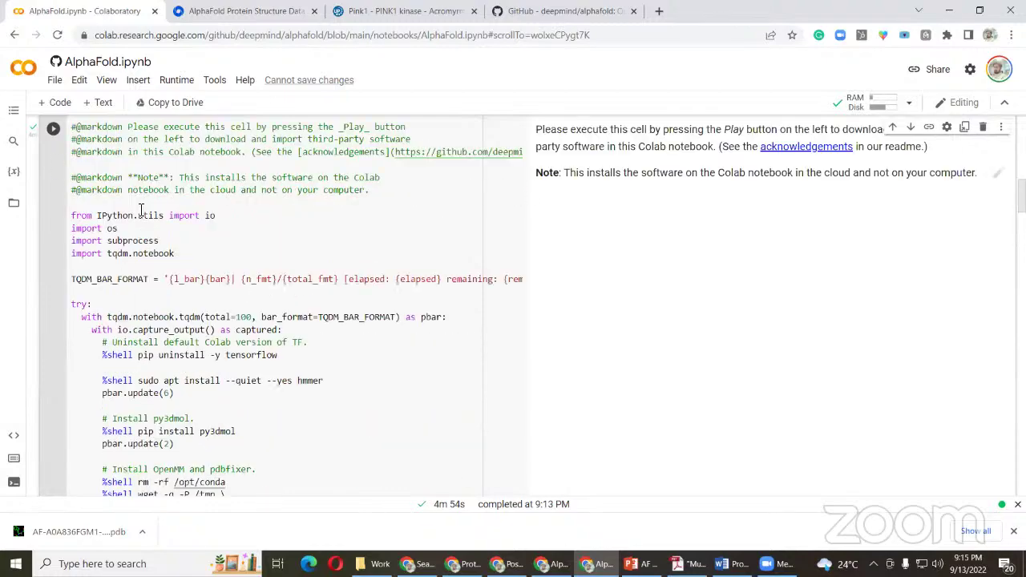
pyautogui.scroll(-2, 97, 215)
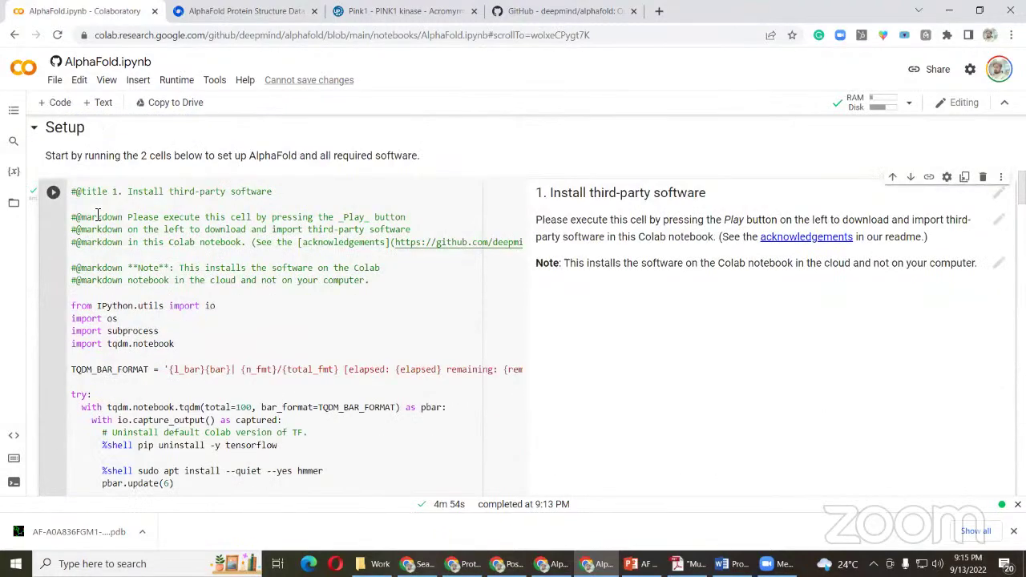
pyautogui.scroll(7, 97, 215)
pyautogui.scroll(-7, 116, 203)
pyautogui.scroll(-13, 513, 395)
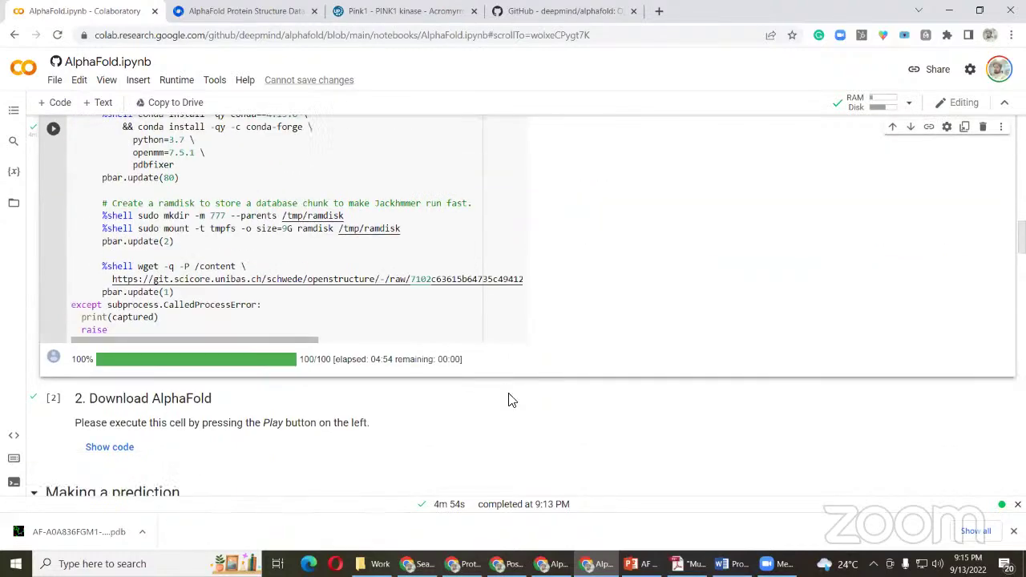
pyautogui.scroll(3, 296, 338)
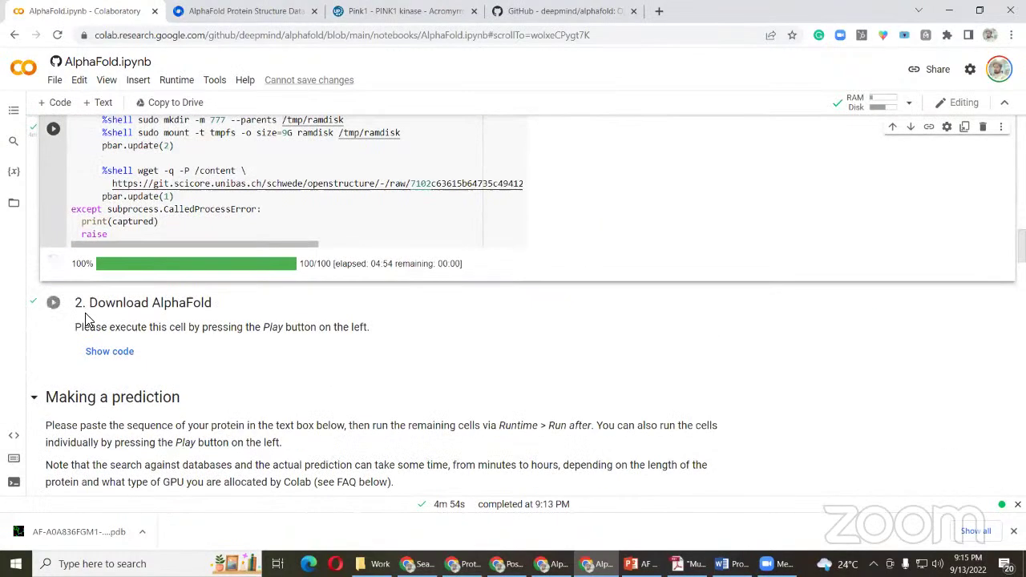
# - Run the notebook's "2. Download AlphaFold" cell
pyautogui.click(182, 325)
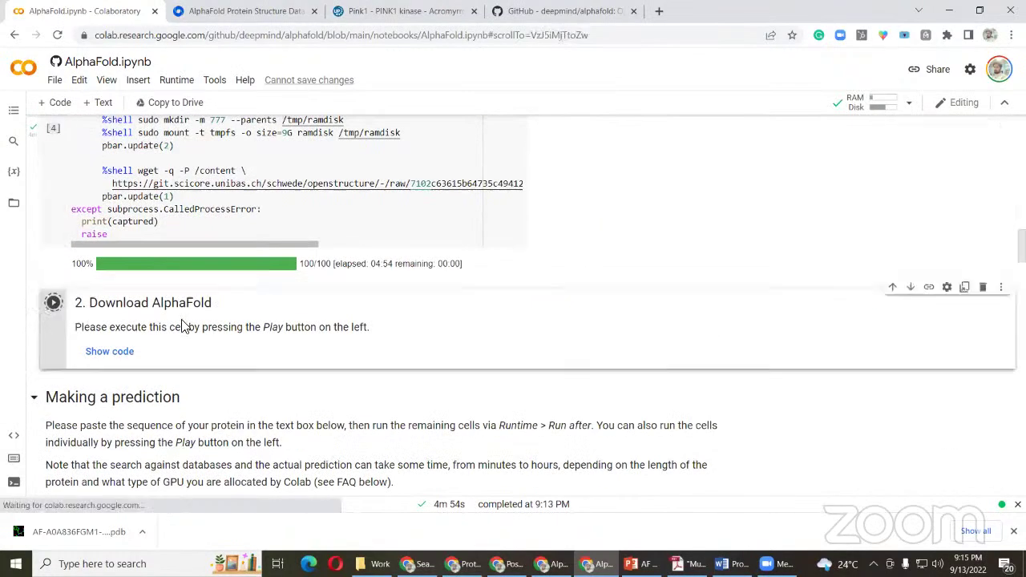
pyautogui.click(54, 303)
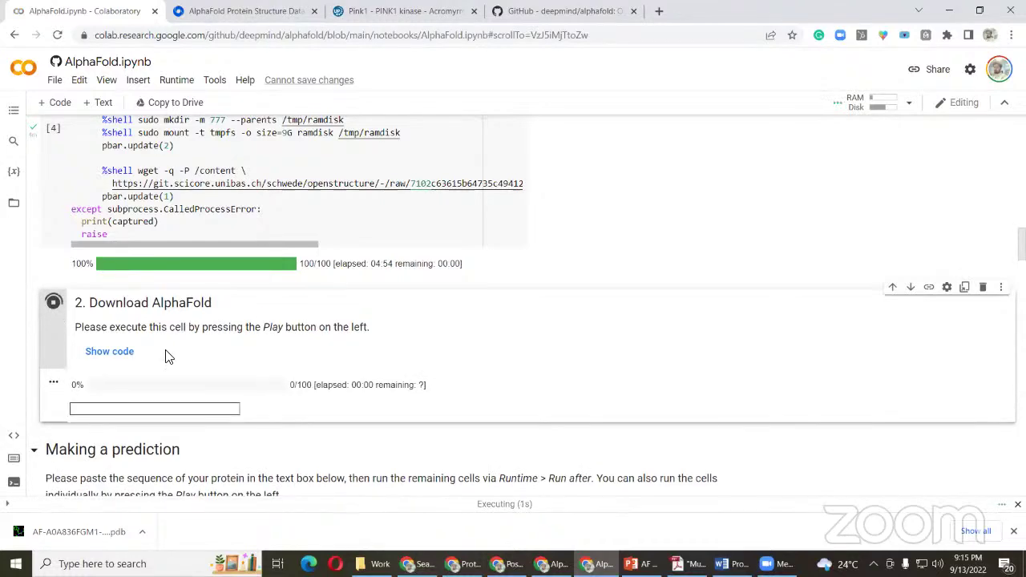
pyautogui.scroll(-2, 352, 311)
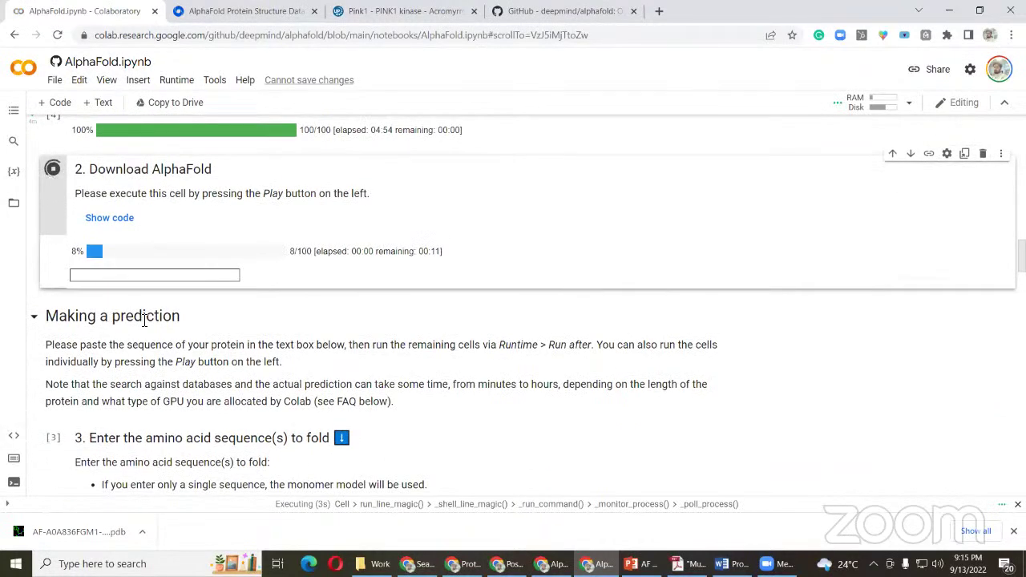
# - Check the PINK1 kinase entry in AlphaFold DB, examining its information section, sequence and 3D model
pyautogui.click(264, 11)
pyautogui.scroll(-4, 235, 358)
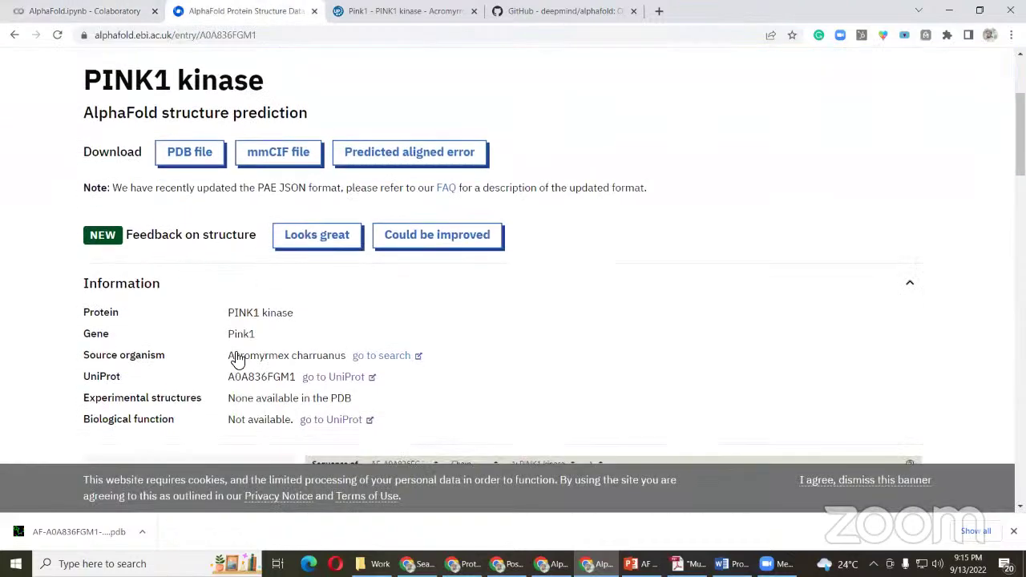
pyautogui.scroll(-2, 506, 394)
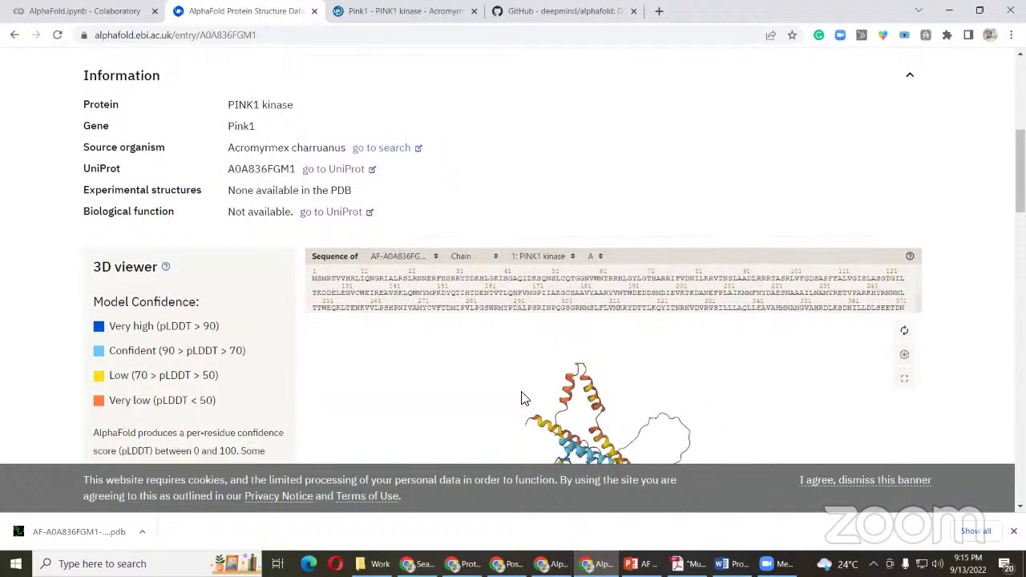
pyautogui.scroll(-3, 571, 391)
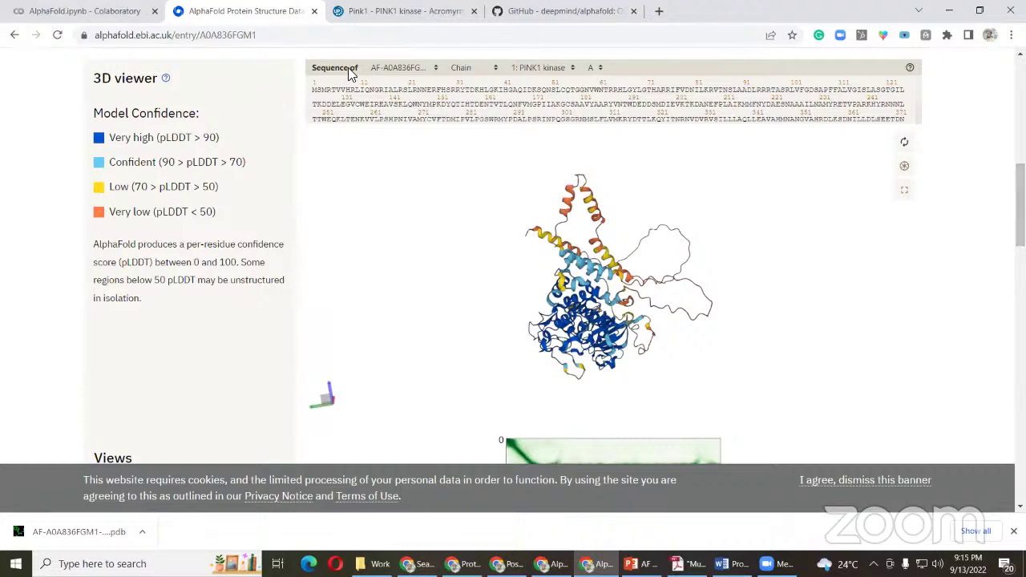
# - Open the FASTA file from the UniProt PINK1 kinase entry's sequence section and copy the amino acid sequence without its header
pyautogui.click(437, 14)
pyautogui.scroll(6, 324, 253)
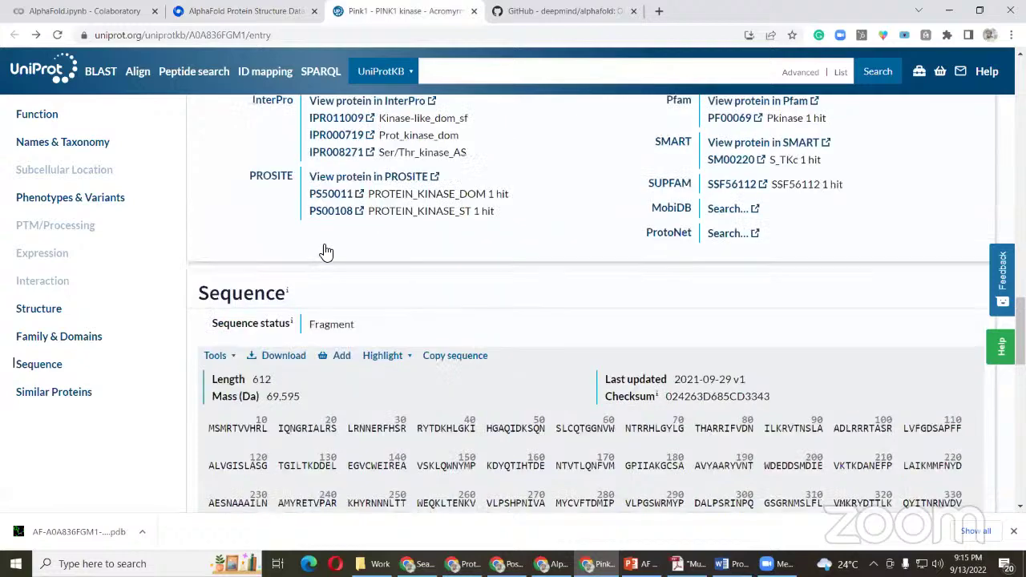
pyautogui.scroll(-6, 325, 255)
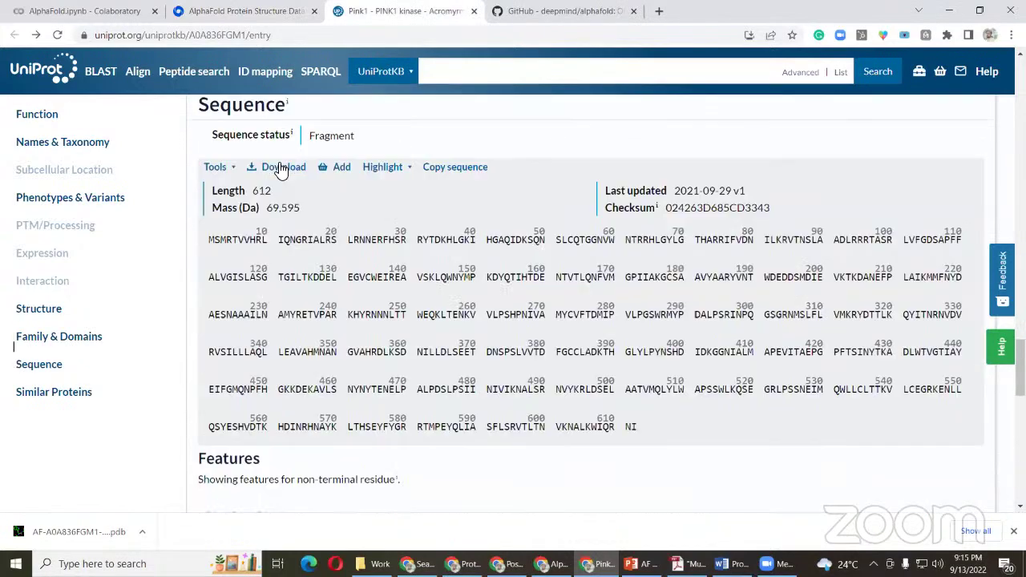
pyautogui.click(280, 168)
pyautogui.moveTo(71, 173); pyautogui.dragTo(6, 71)
pyautogui.rightClick(16, 79)
pyautogui.click(40, 87)
pyautogui.click(372, 190)
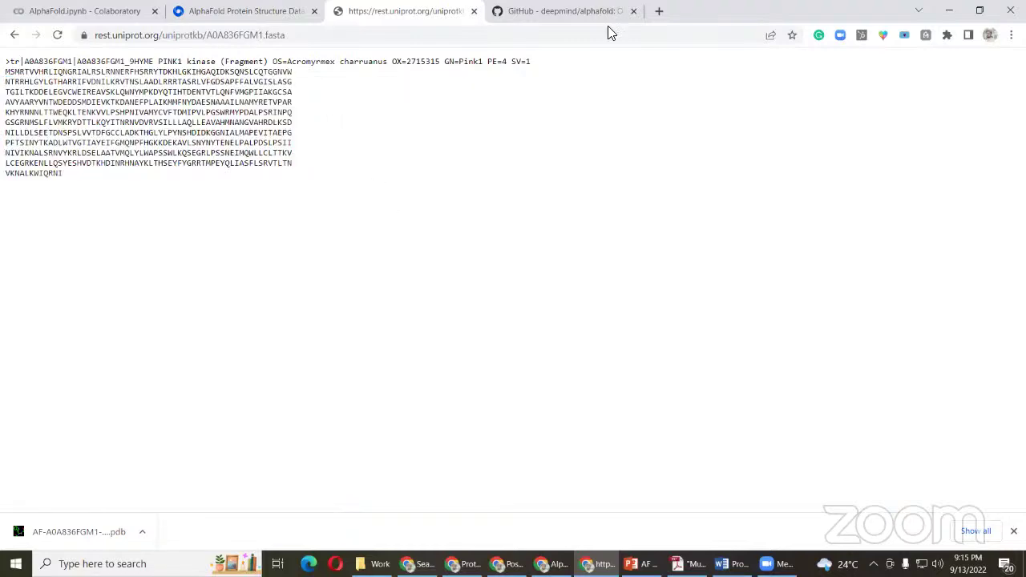
# - Search the web for "blastp ncbi" in a new tab and open NCBI's Protein BLAST page
pyautogui.click(659, 10)
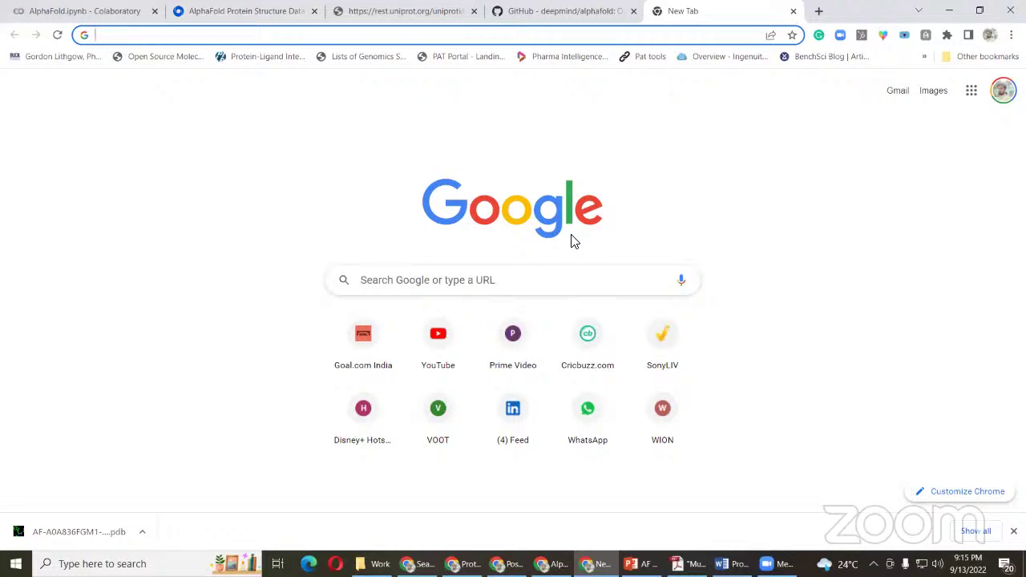
pyautogui.write('bla')
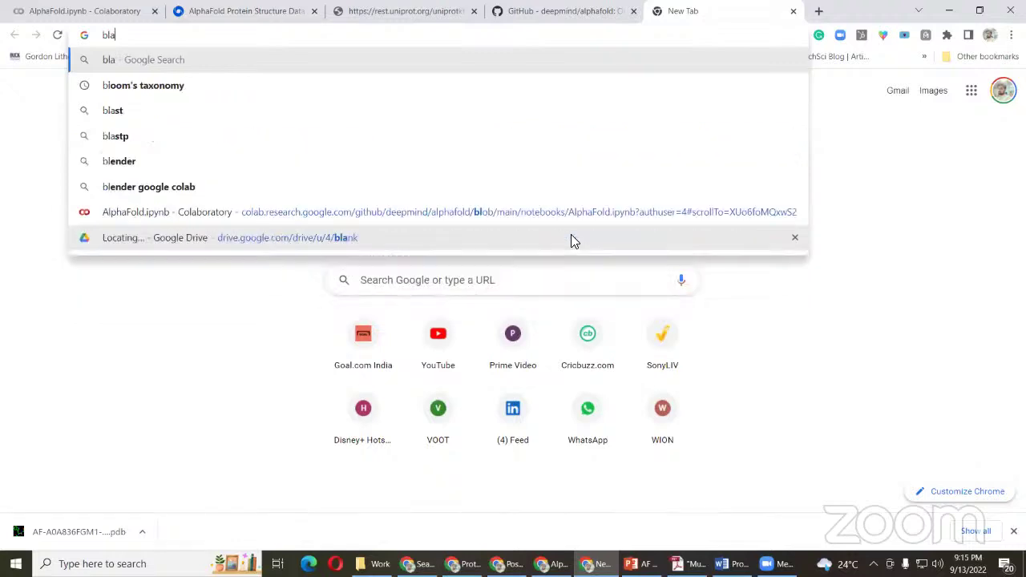
pyautogui.write('st p')
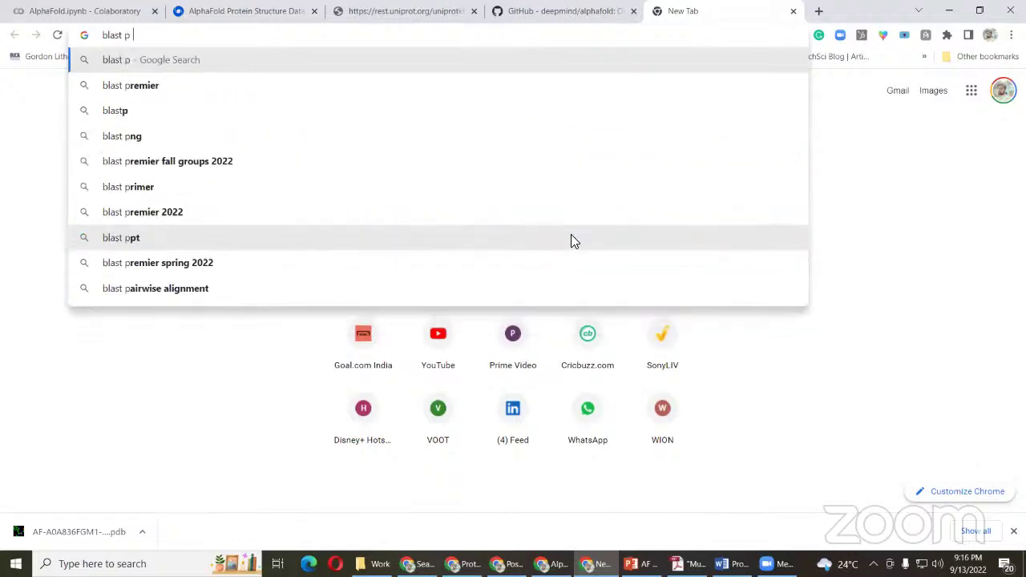
pyautogui.press('Down')
pyautogui.press('Return')
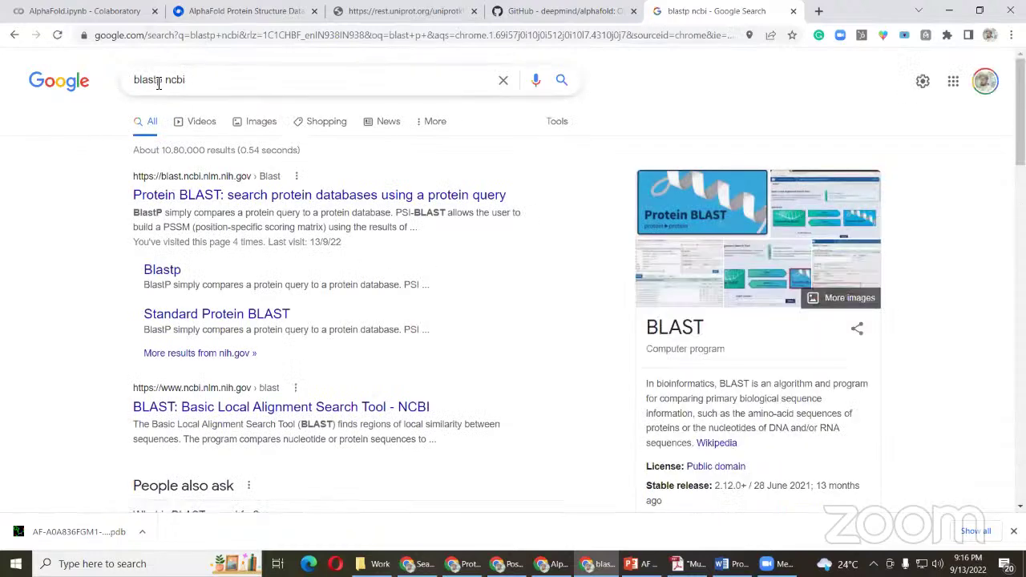
pyautogui.click(251, 194)
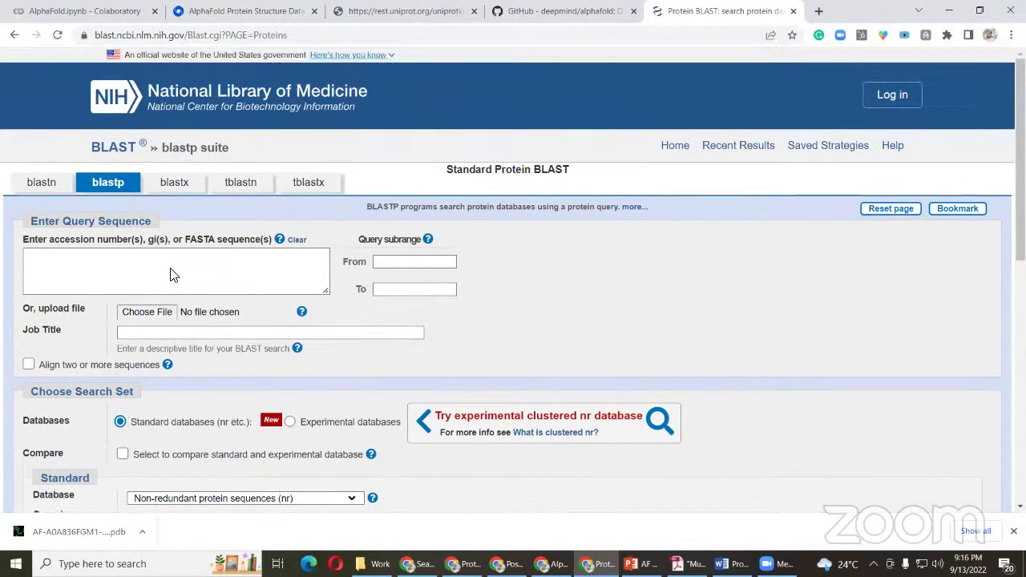
# - Paste the copied PINK1 kinase sequence as the blastp query sequence
pyautogui.rightClick(170, 275)
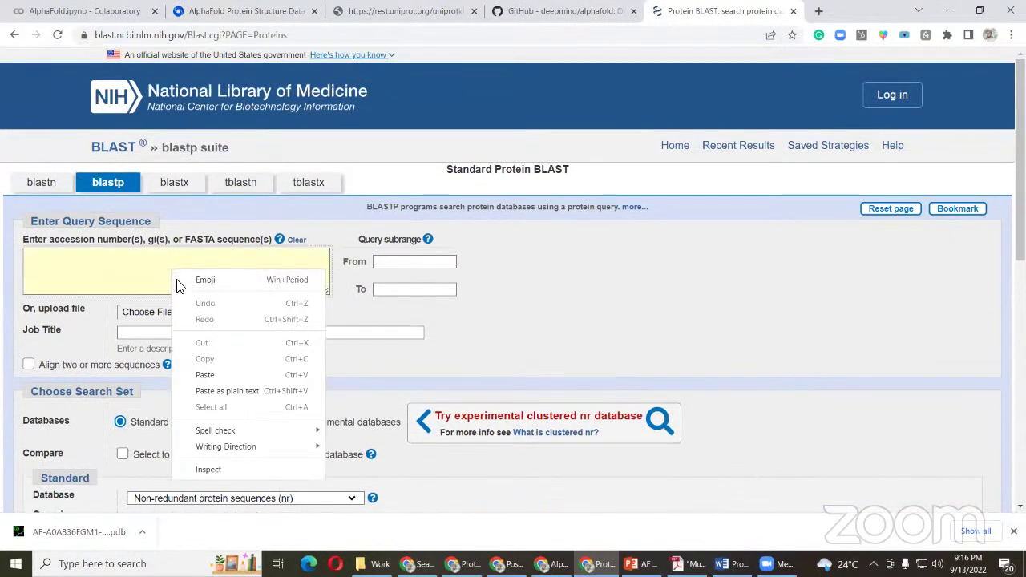
pyautogui.click(209, 375)
pyautogui.scroll(5, 142, 274)
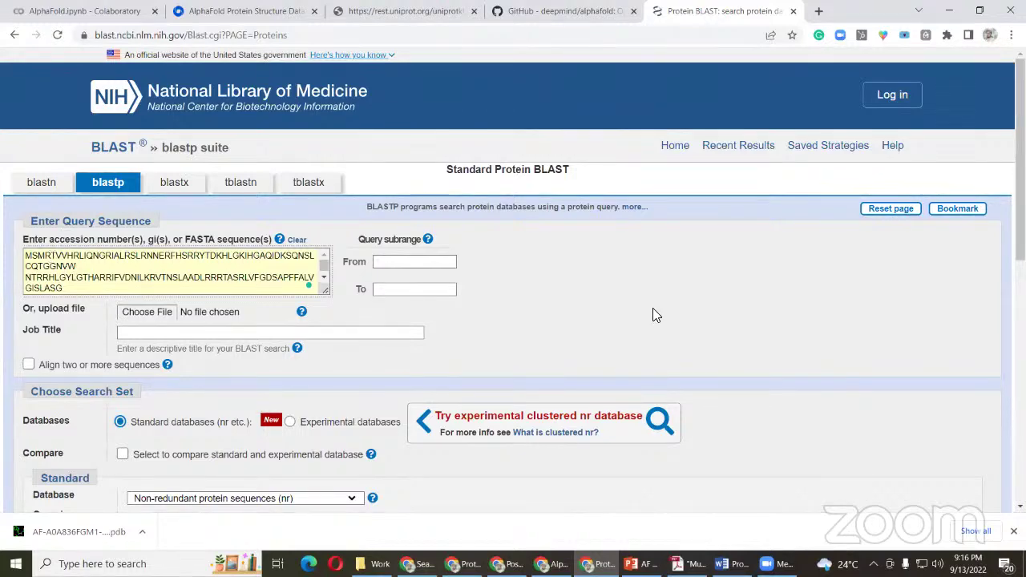
# - Set the search database to Protein Data Bank proteins (pdb) and run the blastp search
pyautogui.scroll(-2, 652, 308)
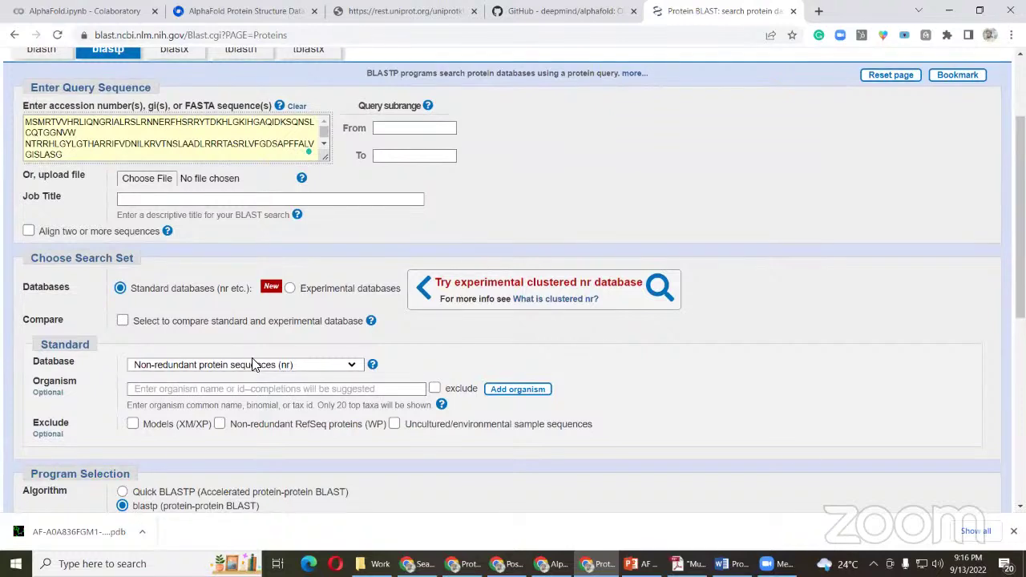
pyautogui.click(208, 366)
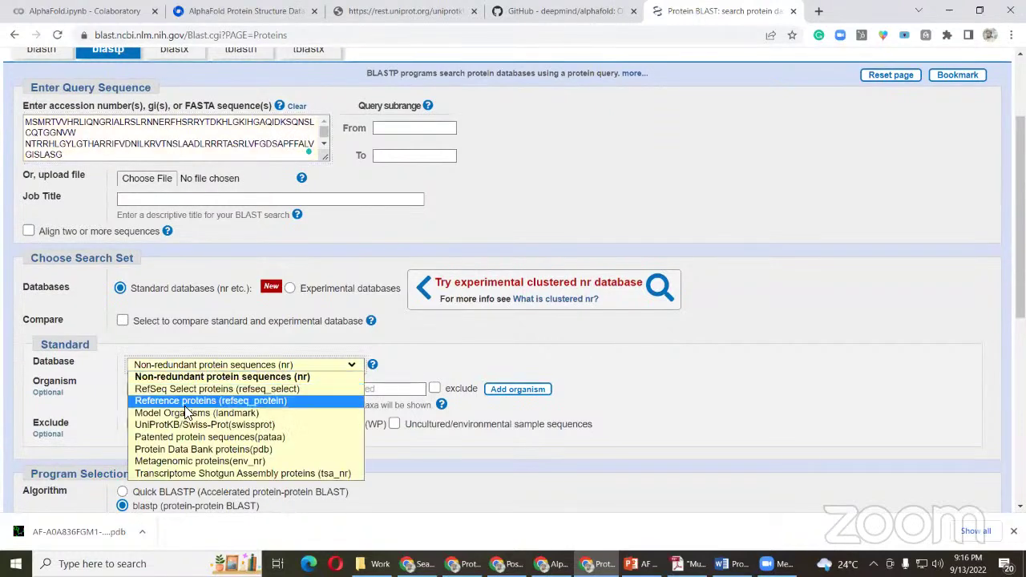
pyautogui.click(183, 447)
pyautogui.scroll(2, 177, 328)
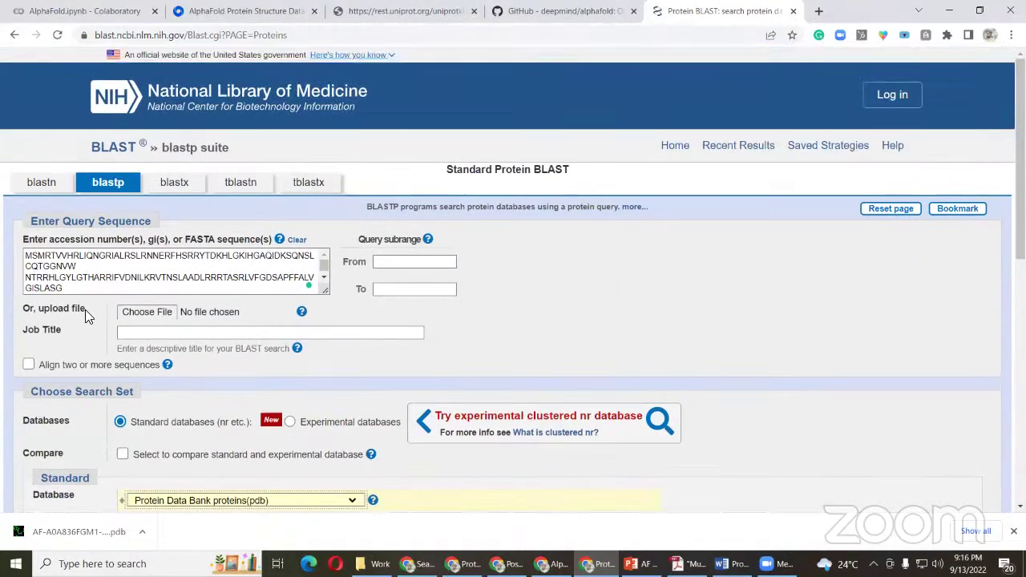
pyautogui.scroll(-2, 257, 365)
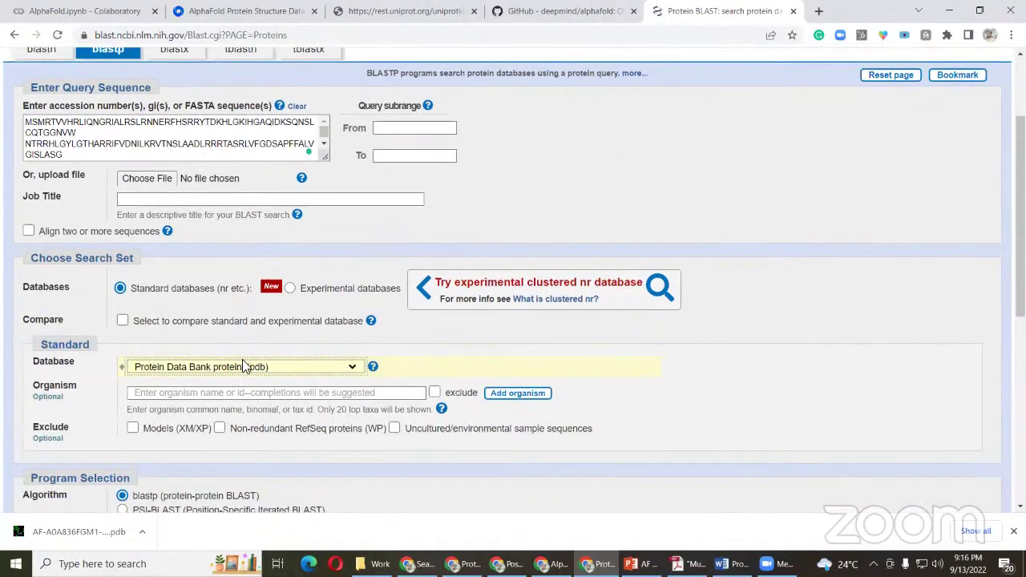
pyautogui.scroll(-2, 351, 405)
pyautogui.click(68, 462)
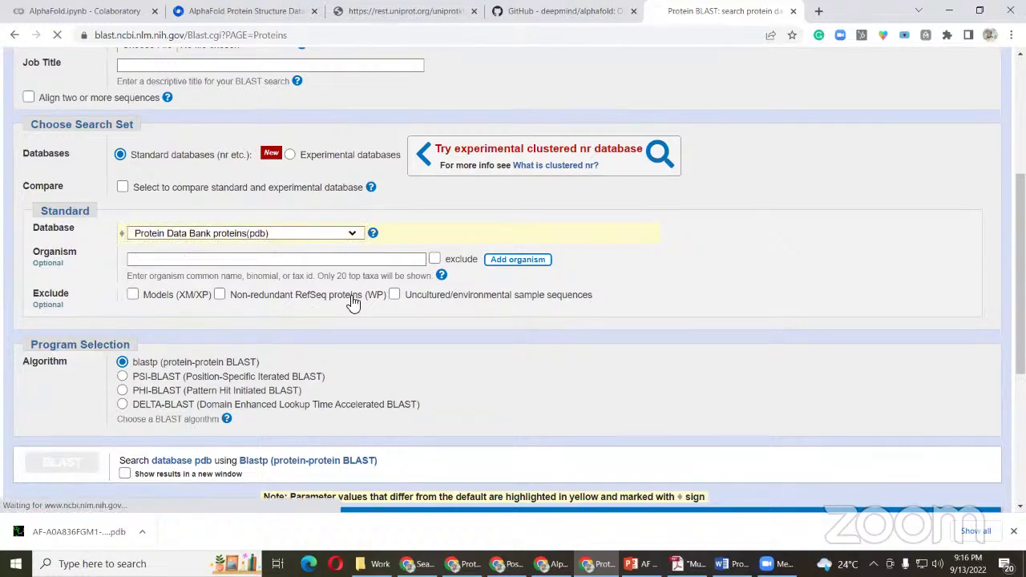
pyautogui.scroll(4, 357, 303)
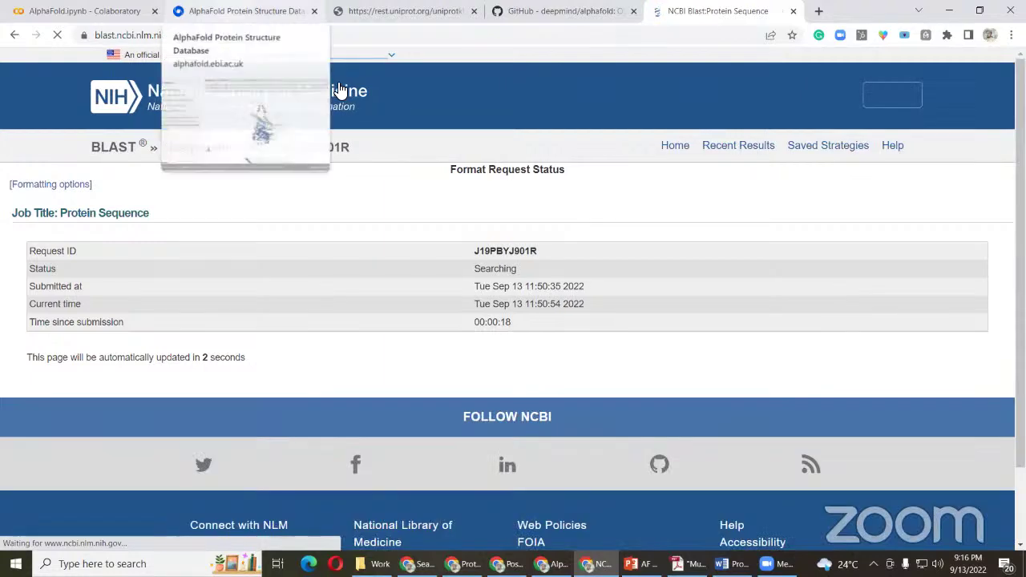
# - Return to the PINK1 kinase page in AlphaFold DB and review its 3D model, information and download options
pyautogui.click(225, 18)
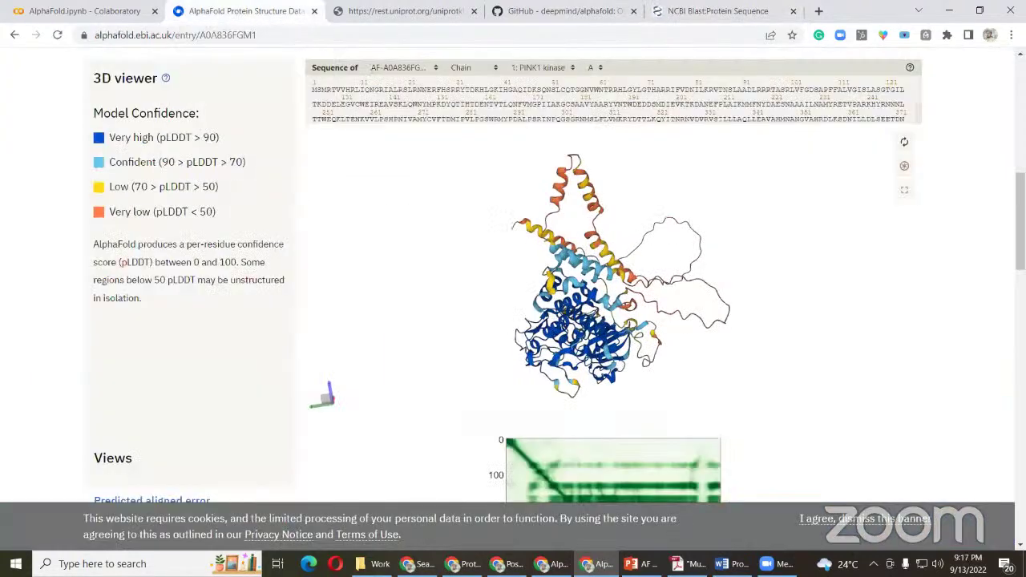
pyautogui.scroll(4, 513, 272)
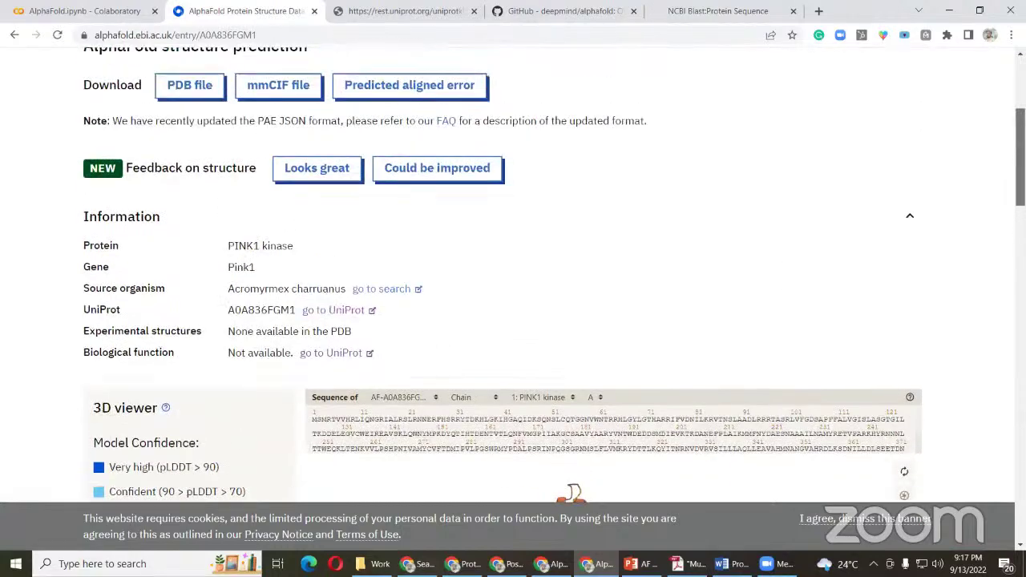
pyautogui.scroll(2, 128, 73)
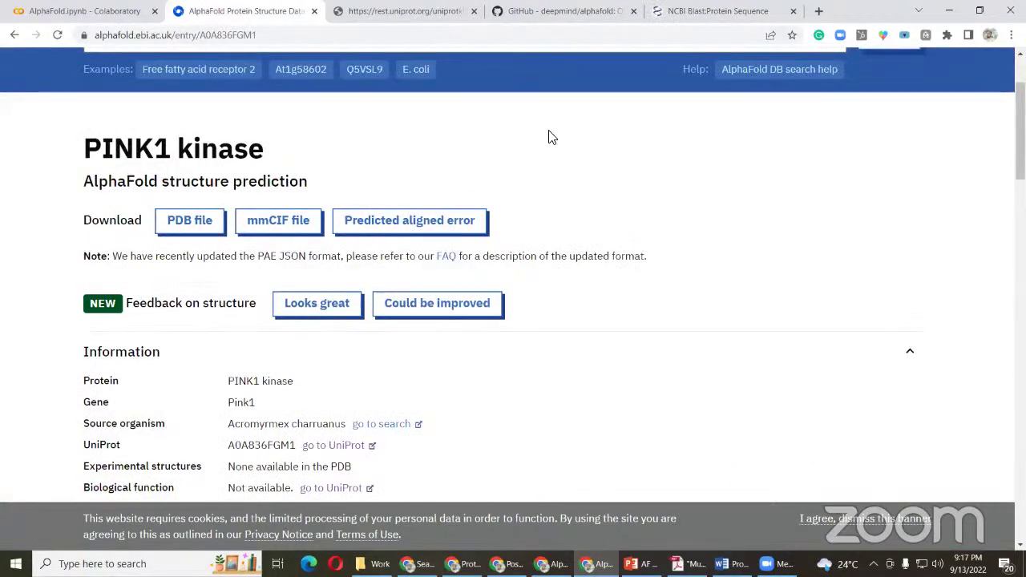
# - Search the web for "protein sequence similarity" in a new tab
pyautogui.click(819, 11)
pyautogui.write('pro')
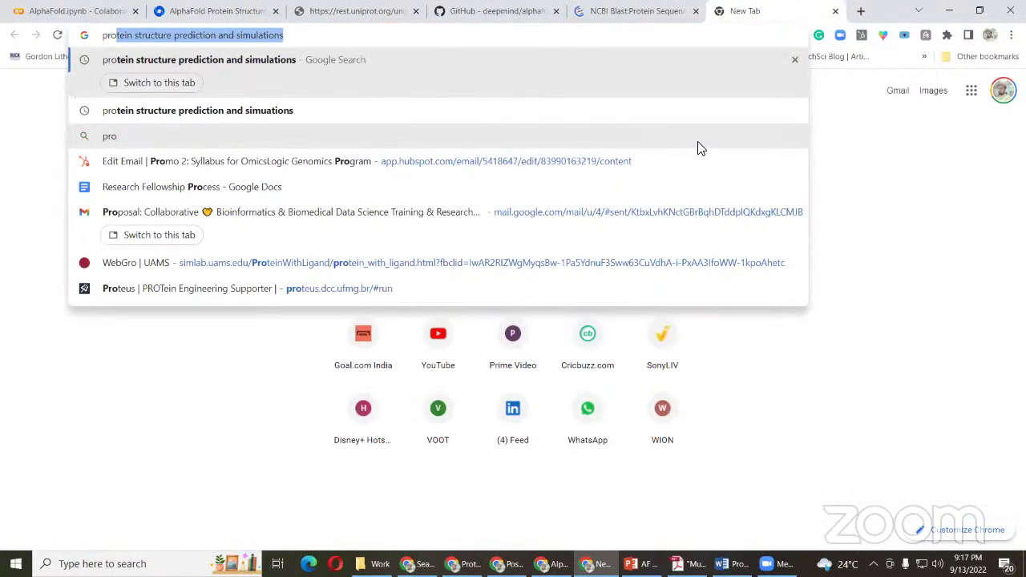
pyautogui.press('Right')
pyautogui.press('BackSpace')
pyautogui.press('BackSpace')
pyautogui.press('BackSpace')
pyautogui.press('BackSpace')
pyautogui.press('BackSpace')
pyautogui.press('BackSpace')
pyautogui.press('BackSpace')
pyautogui.press('BackSpace')
pyautogui.press('BackSpace')
pyautogui.press('BackSpace')
pyautogui.press('BackSpace')
pyautogui.press('BackSpace')
pyautogui.press('BackSpace')
pyautogui.press('BackSpace')
pyautogui.press('BackSpace')
pyautogui.press('BackSpace')
pyautogui.press('BackSpace')
pyautogui.press('BackSpace')
pyautogui.press('BackSpace')
pyautogui.press('BackSpace')
pyautogui.press('BackSpace')
pyautogui.press('BackSpace')
pyautogui.press('BackSpace')
pyautogui.press('BackSpace')
pyautogui.press('BackSpace')
pyautogui.press('BackSpace')
pyautogui.press('BackSpace')
pyautogui.press('BackSpace')
pyautogui.press('BackSpace')
pyautogui.press('BackSpace')
pyautogui.press('BackSpace')
pyautogui.press('BackSpace')
pyautogui.press('BackSpace')
pyautogui.press('BackSpace')
pyautogui.press('BackSpace')
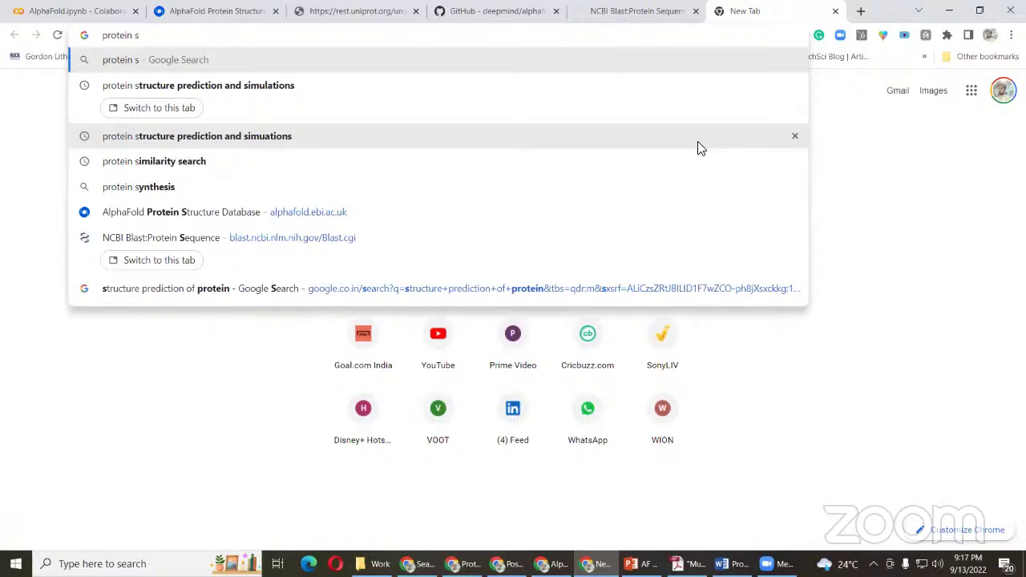
pyautogui.write('equ')
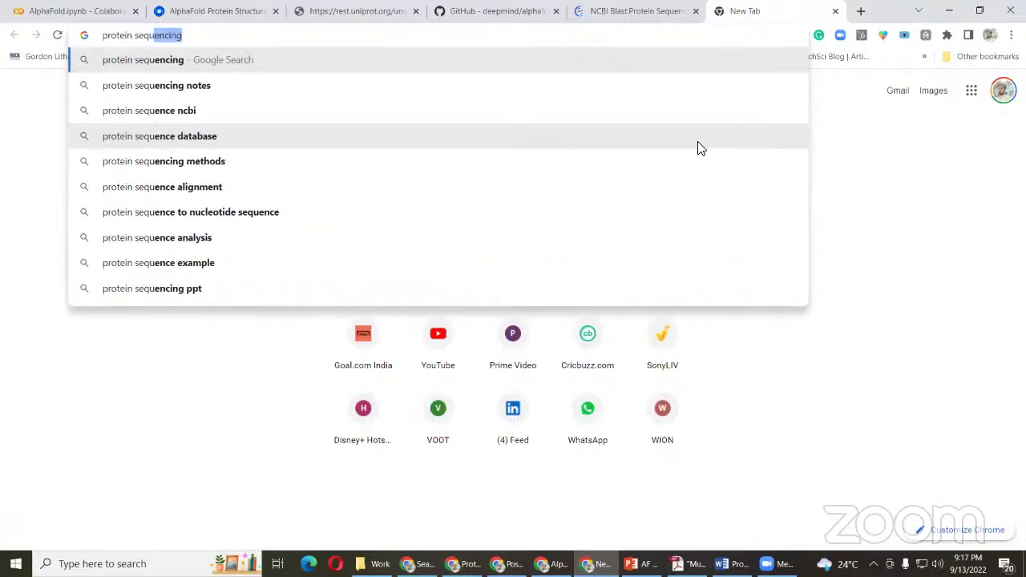
pyautogui.write('encing')
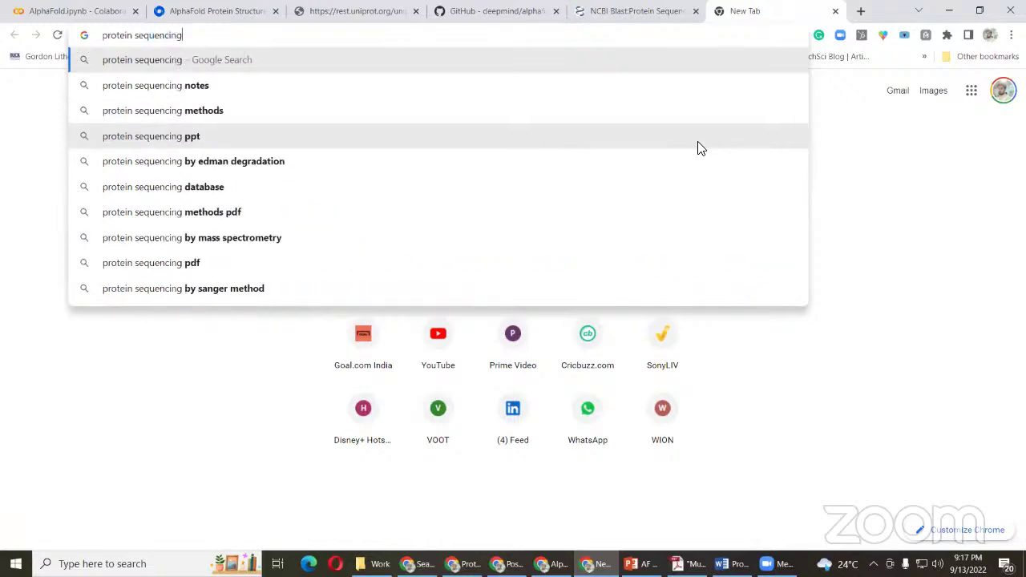
pyautogui.press('BackSpace')
pyautogui.press('BackSpace')
pyautogui.press('BackSpace')
pyautogui.write('e ')
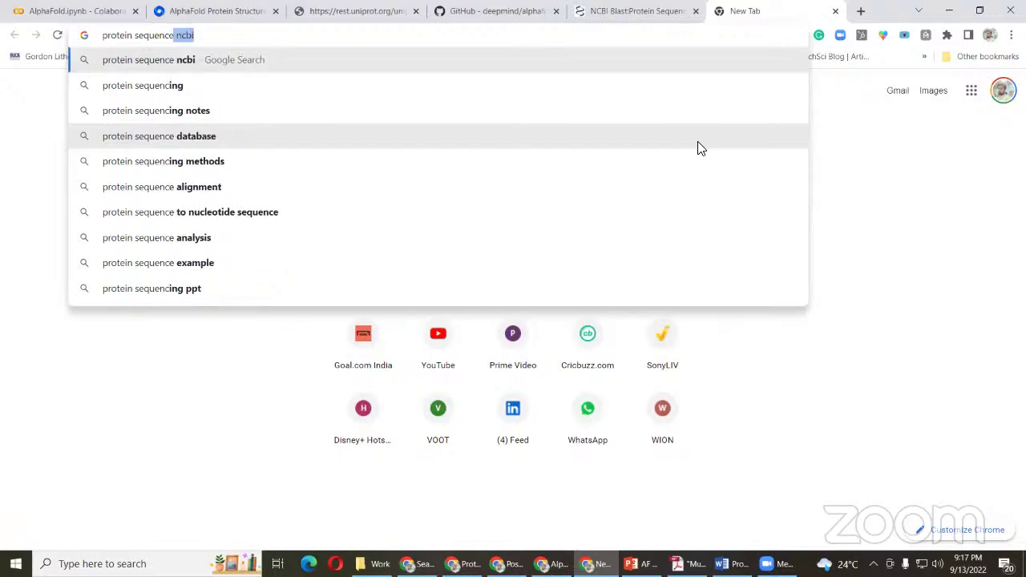
pyautogui.write('simi')
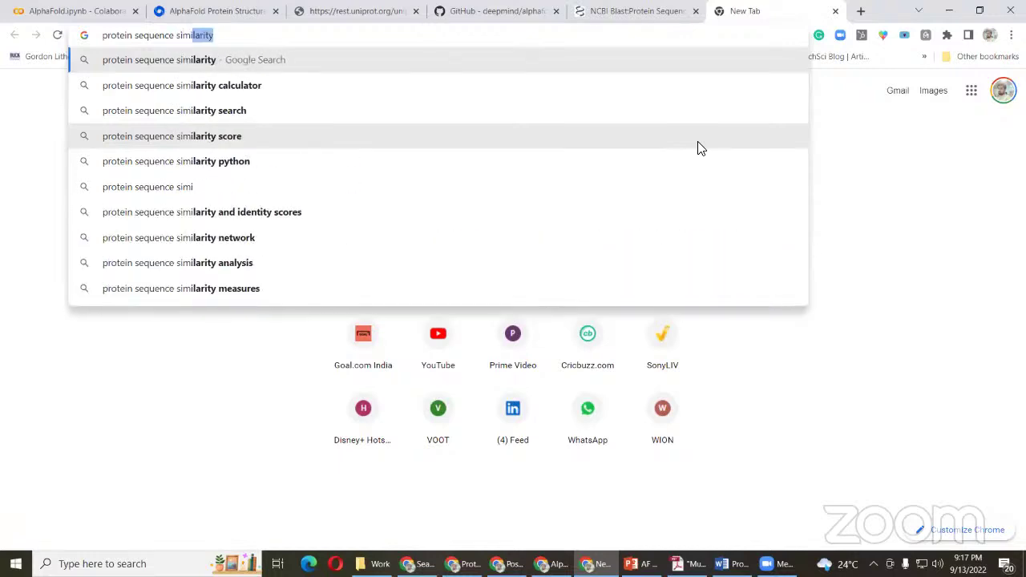
pyautogui.write('larity')
pyautogui.press('Return')
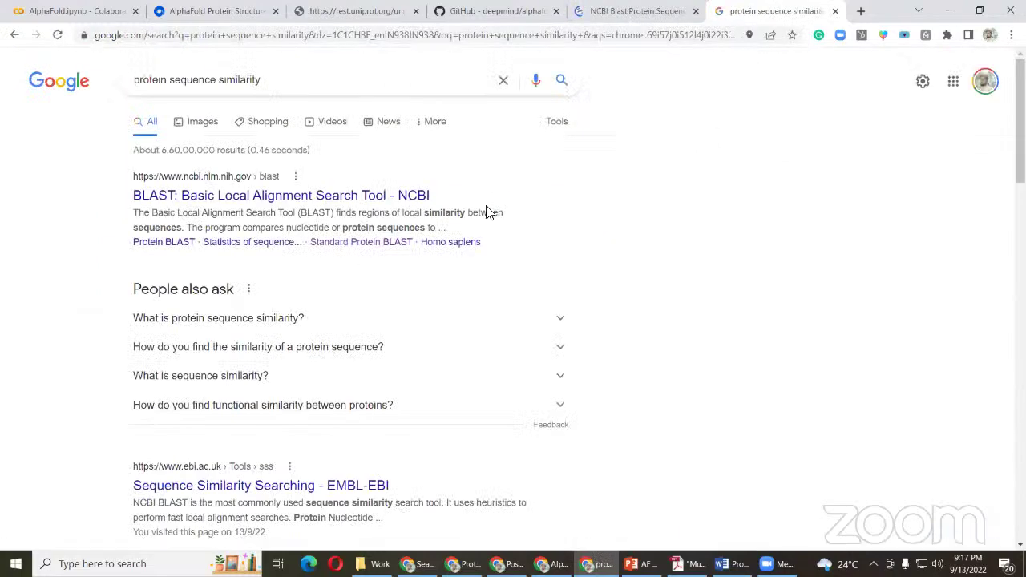
# - Open the EMBL-EBI Sequence Similarity Searching result in a separate tab and switch to it
pyautogui.scroll(-2, 488, 213)
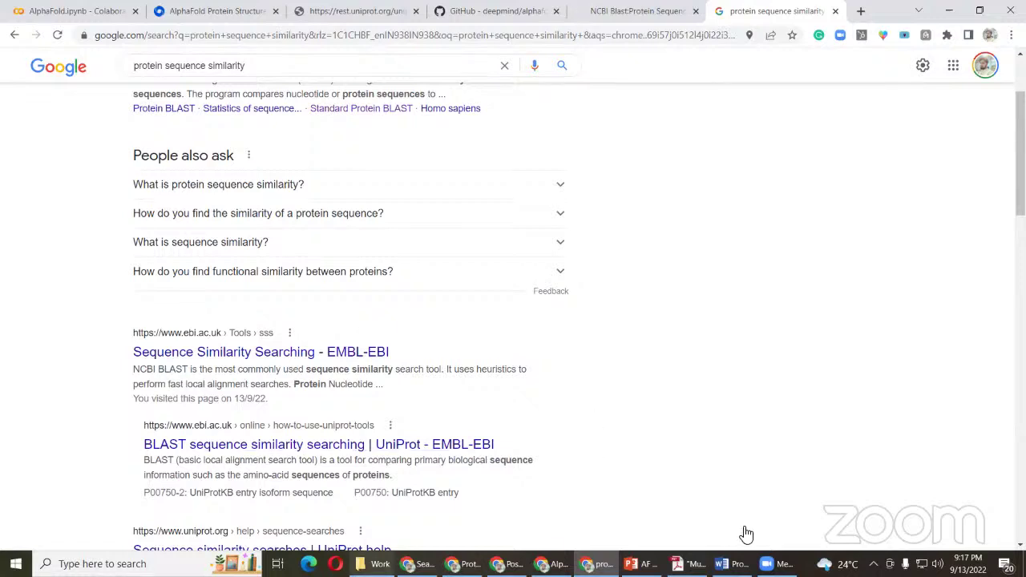
pyautogui.middleClick(294, 358)
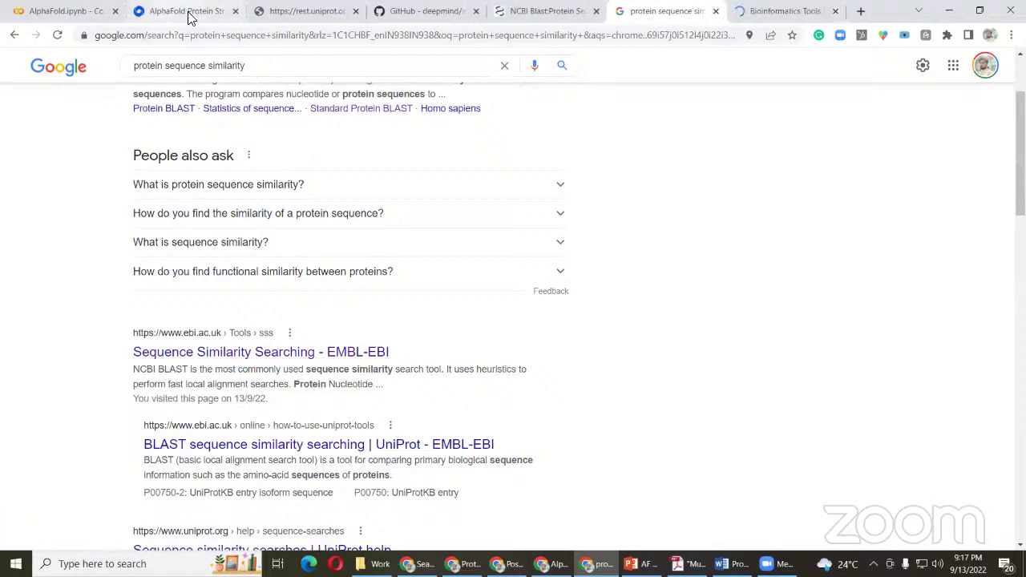
pyautogui.click(786, 10)
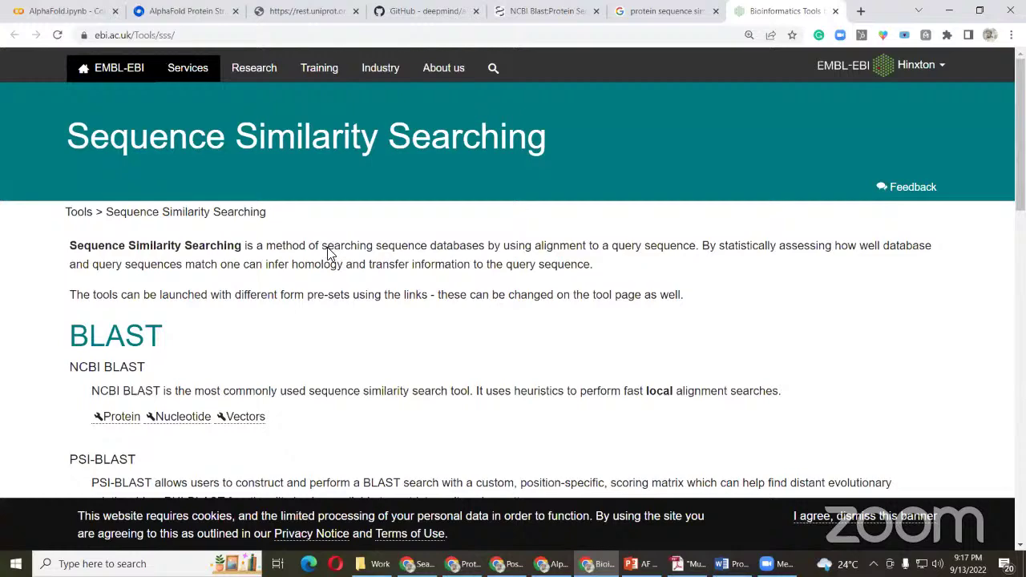
# - Move the Sequence Similarity Searching tab beside the NCBI Blast tab and open its NCBI BLAST tool for proteins
pyautogui.scroll(-2, 327, 252)
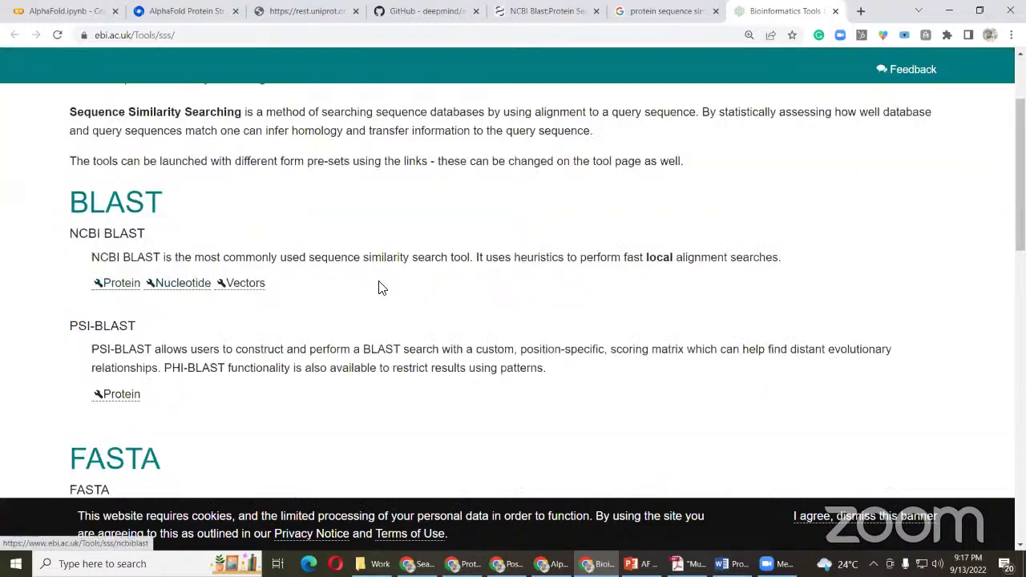
pyautogui.scroll(2, 383, 282)
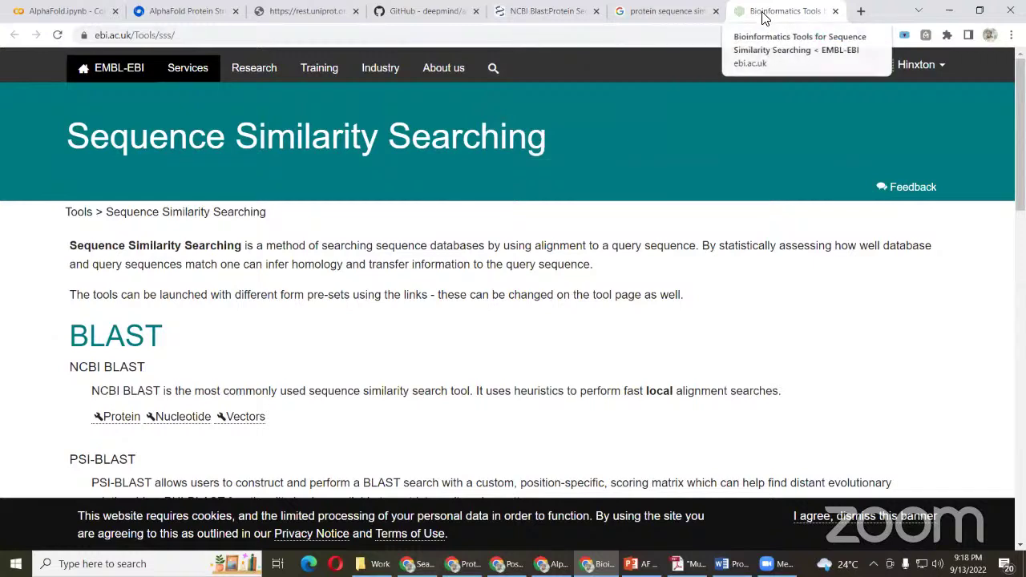
pyautogui.moveTo(763, 17); pyautogui.dragTo(670, 24)
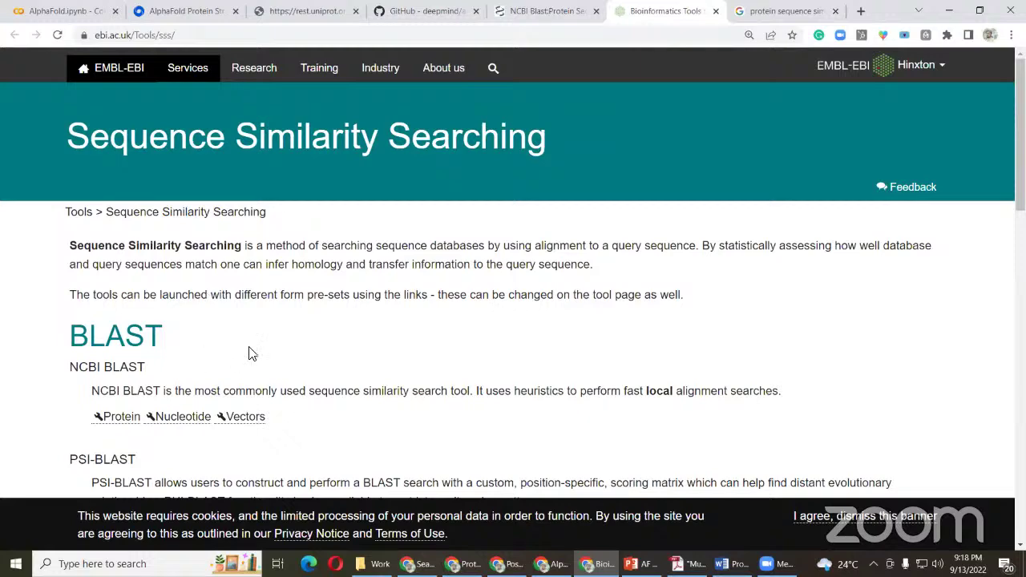
pyautogui.scroll(-1, 270, 344)
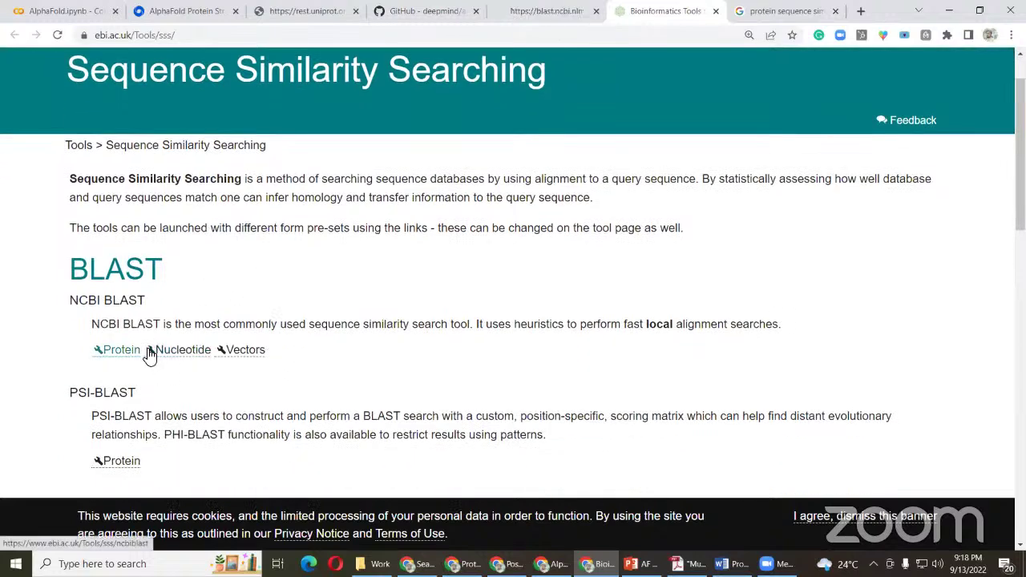
pyautogui.click(128, 352)
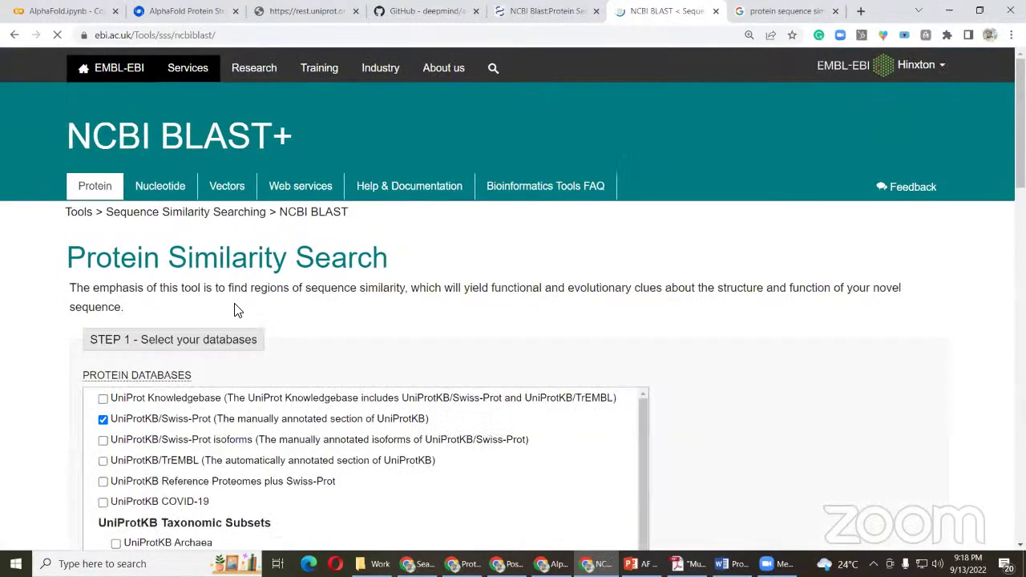
pyautogui.scroll(-1, 153, 245)
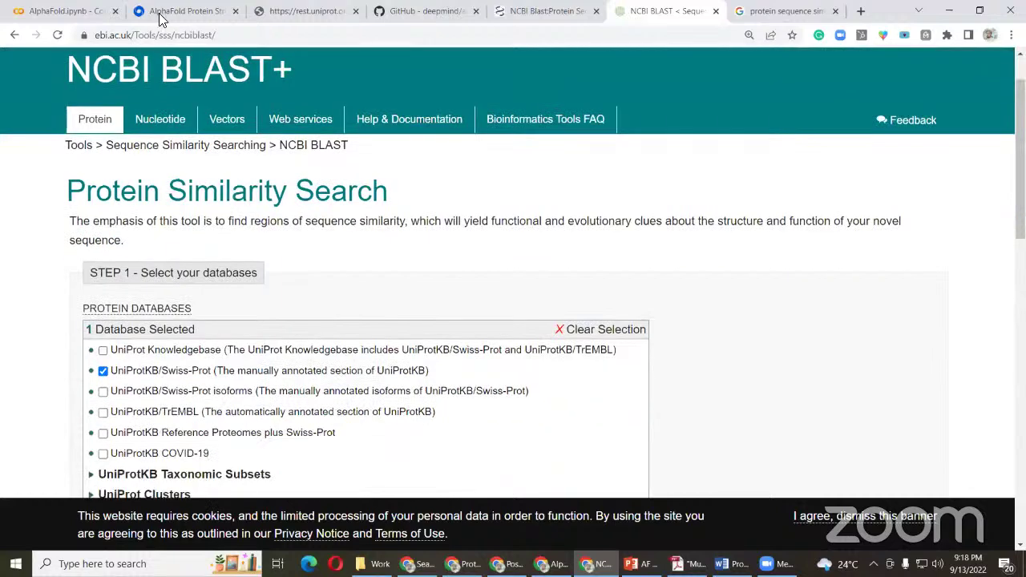
# - Copy the web address of the NCBI BLAST+ Protein Similarity Search page and switch to the other window
pyautogui.click(161, 35)
pyautogui.rightClick(160, 35)
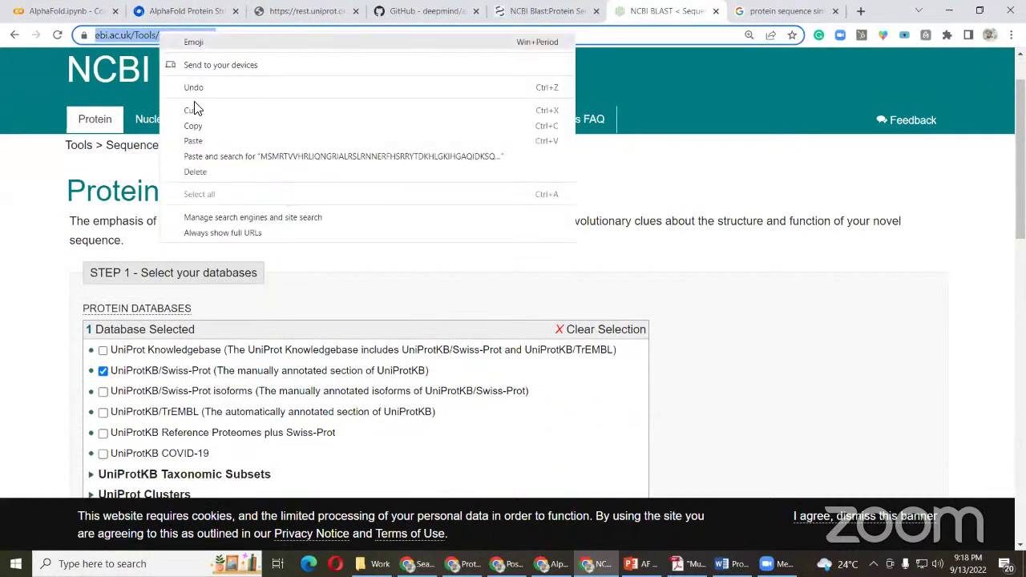
pyautogui.click(193, 126)
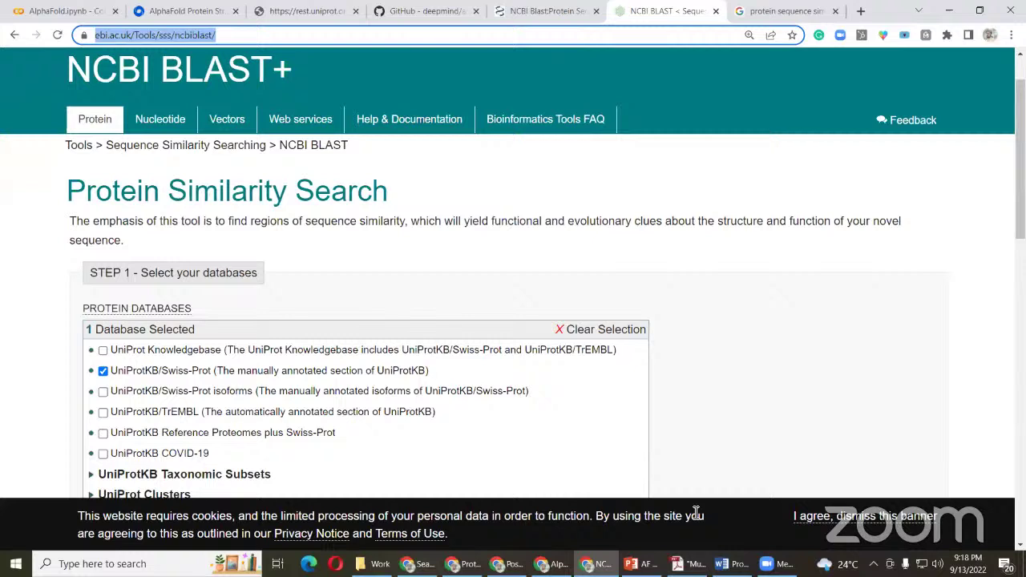
pyautogui.hotkey('alt', 'Tab')
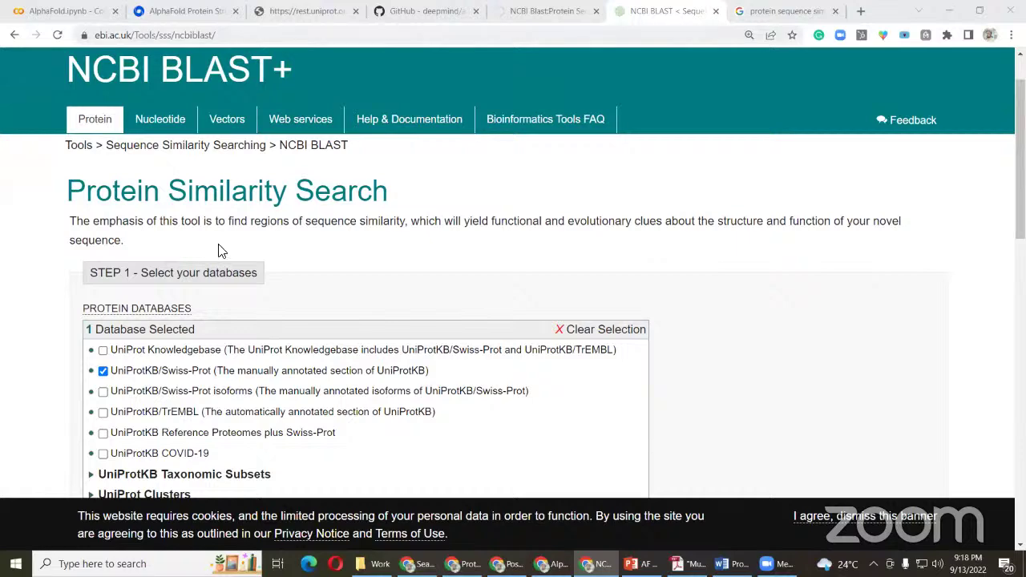
# - Look over the AlphaFold notebook and the UniProt PINK1 FASTA sequence, and check the status of the submitted NCBI blastp search
pyautogui.click(180, 10)
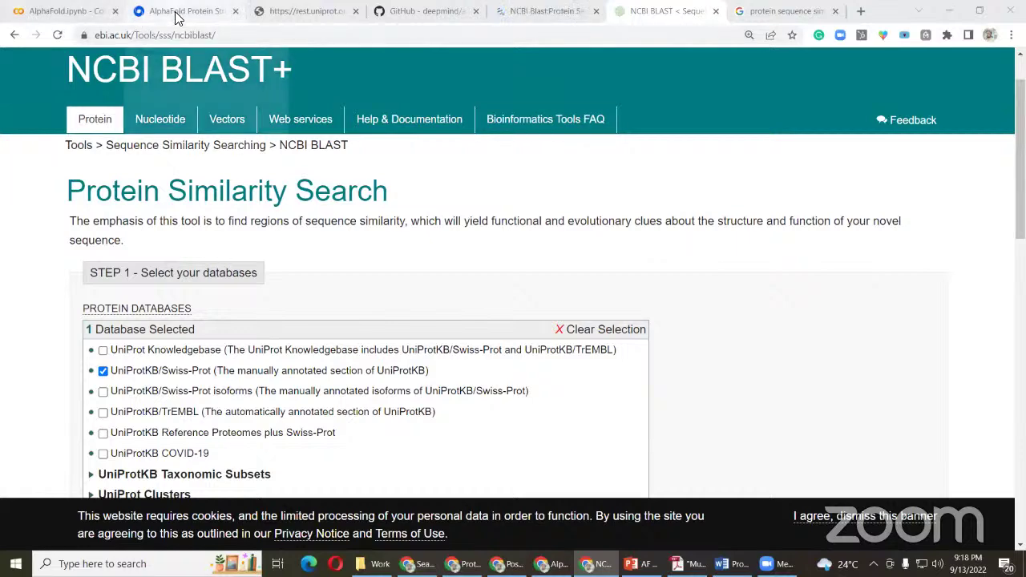
pyautogui.click(72, 10)
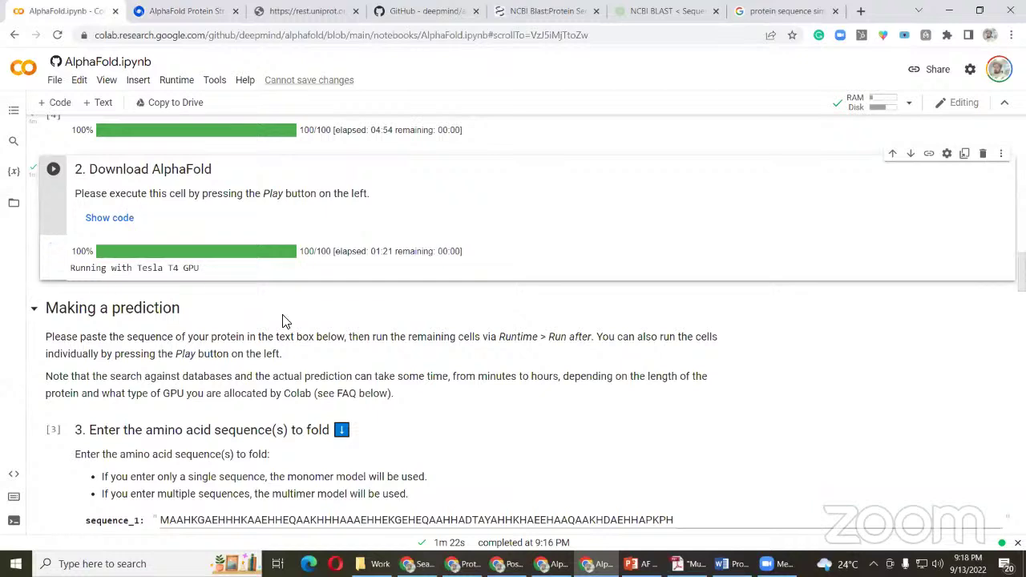
pyautogui.scroll(-1, 285, 321)
pyautogui.hotkey('ctrl', 'Return')
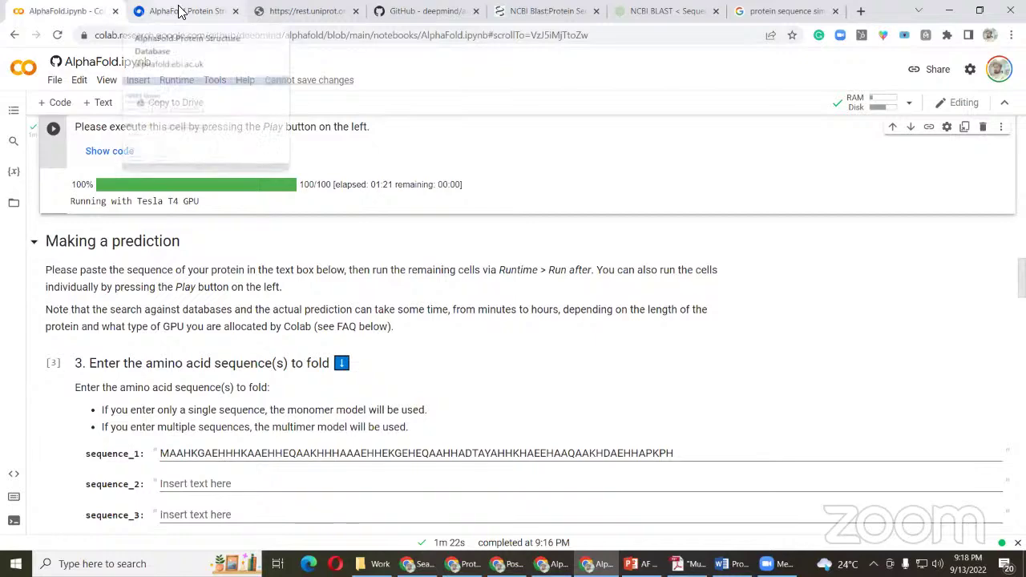
pyautogui.click(291, 11)
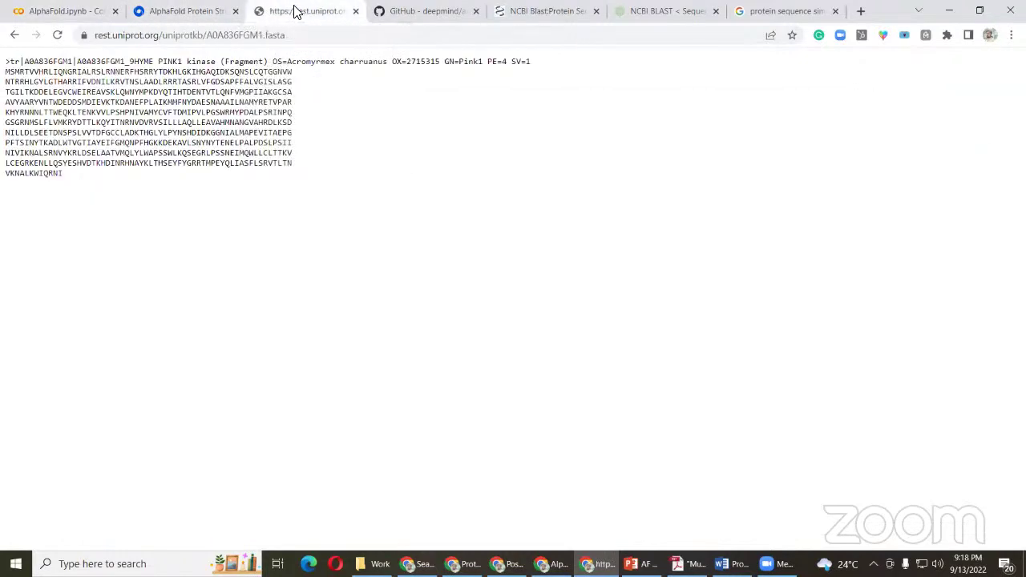
pyautogui.click(412, 11)
pyautogui.hotkey('ctrl', 'Tab')
pyautogui.scroll(-1, 385, 270)
pyautogui.scroll(1, 376, 347)
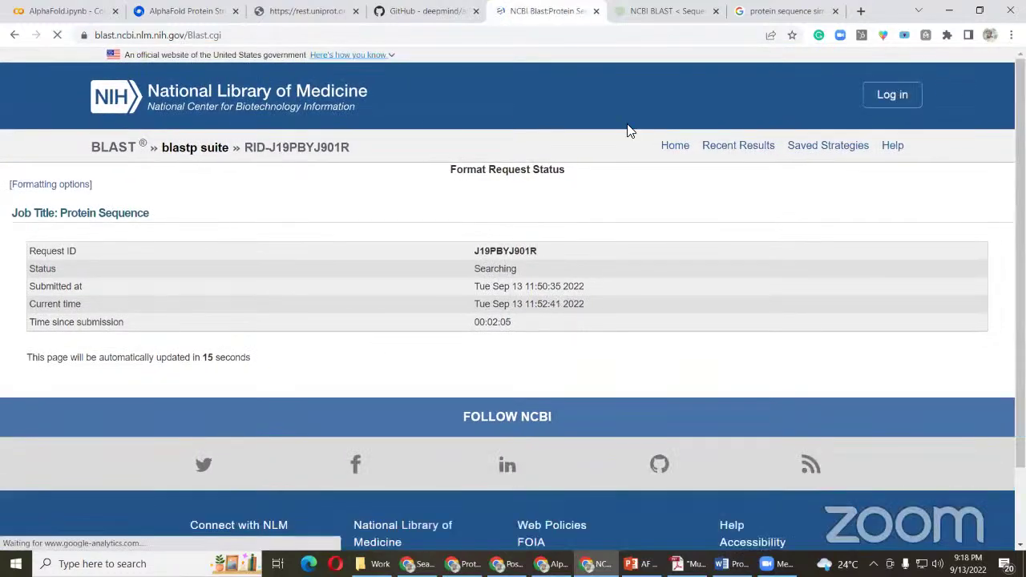
# - Return to the EMBL-EBI Protein Similarity Search form and add AlphaFold DB from the Structures group to the searched databases
pyautogui.hotkey('ctrl', 'Tab')
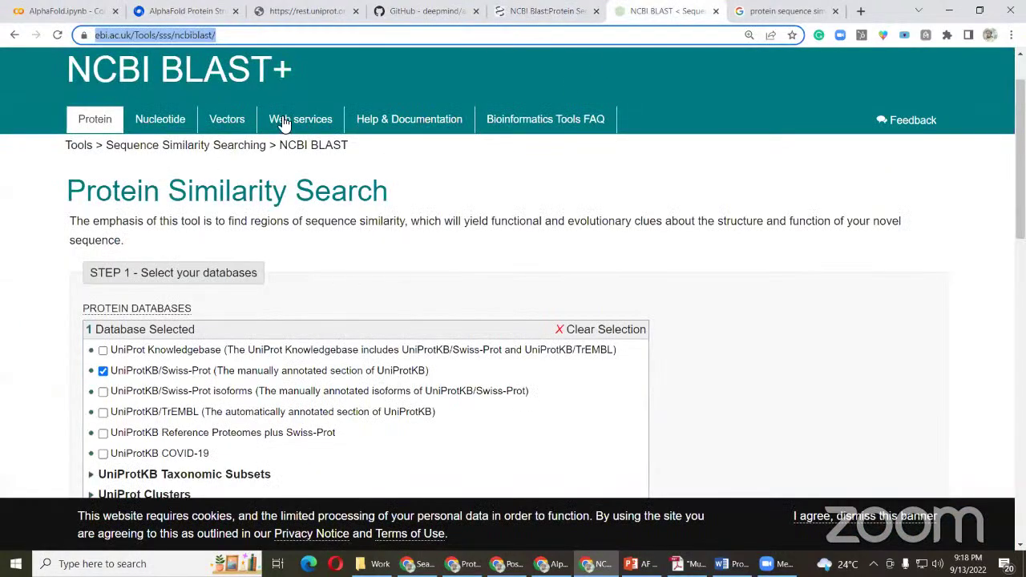
pyautogui.scroll(-3, 328, 289)
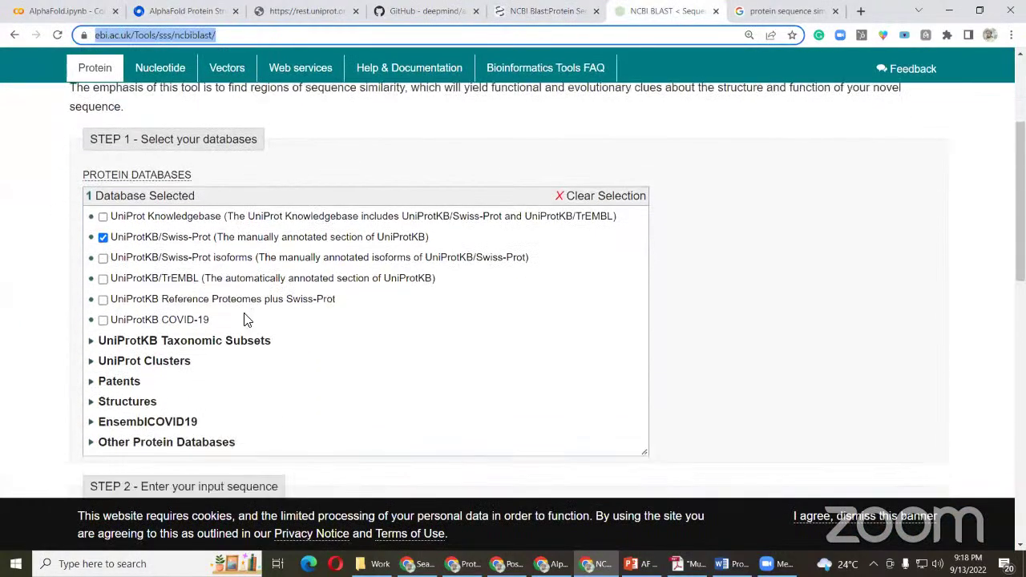
pyautogui.click(93, 404)
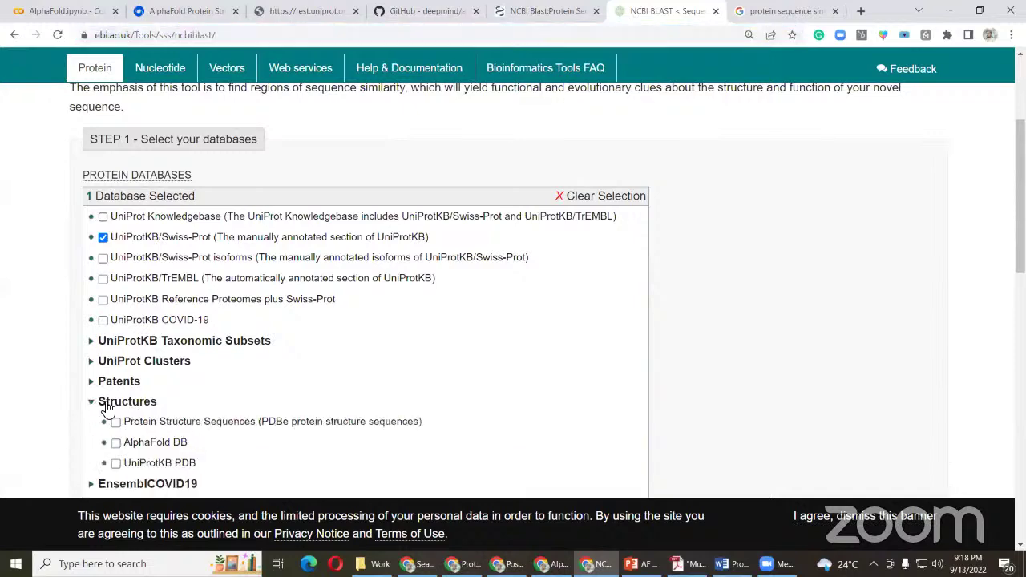
pyautogui.scroll(-3, 225, 392)
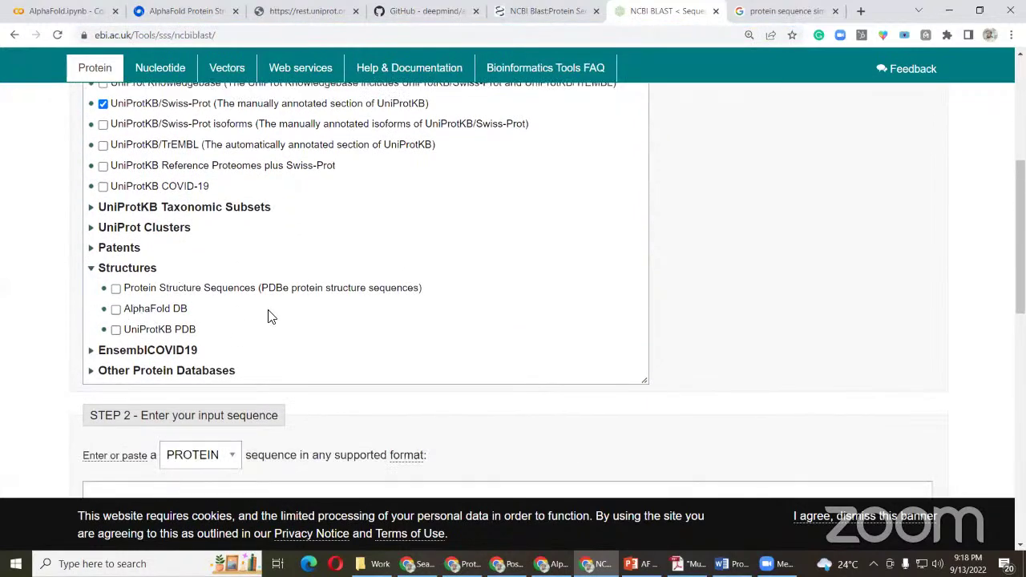
pyautogui.scroll(3, 268, 317)
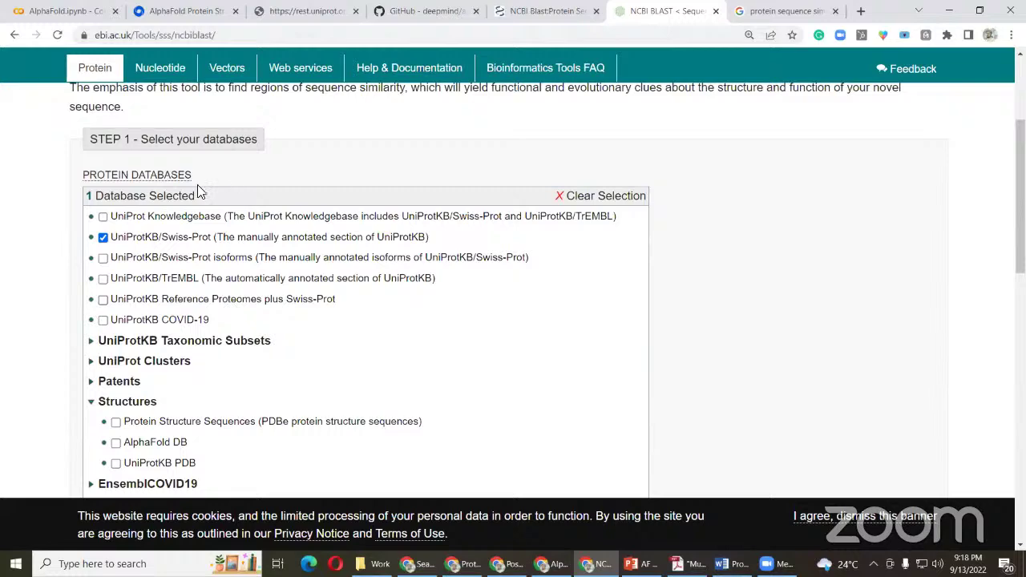
pyautogui.scroll(-1, 178, 329)
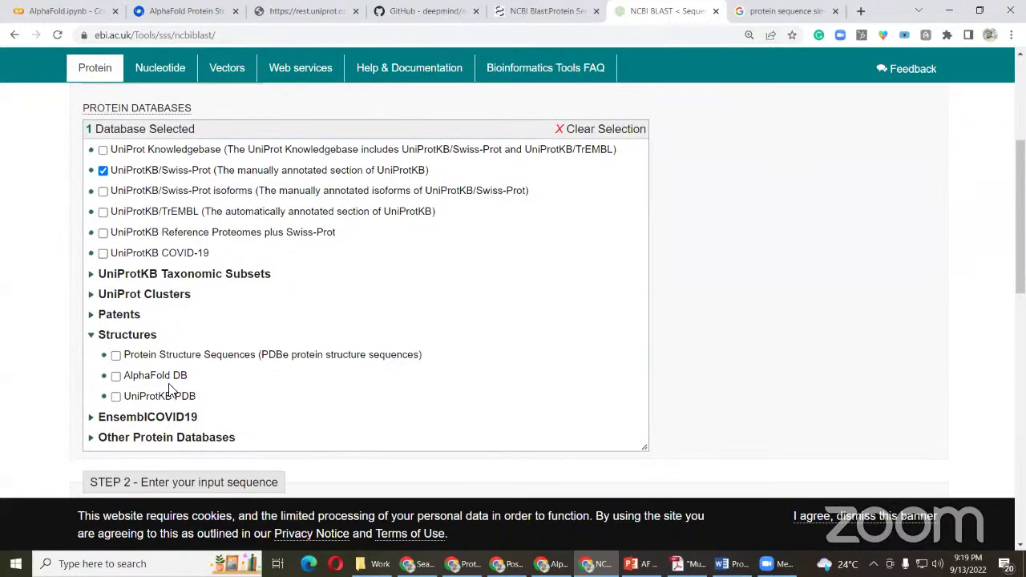
pyautogui.click(116, 375)
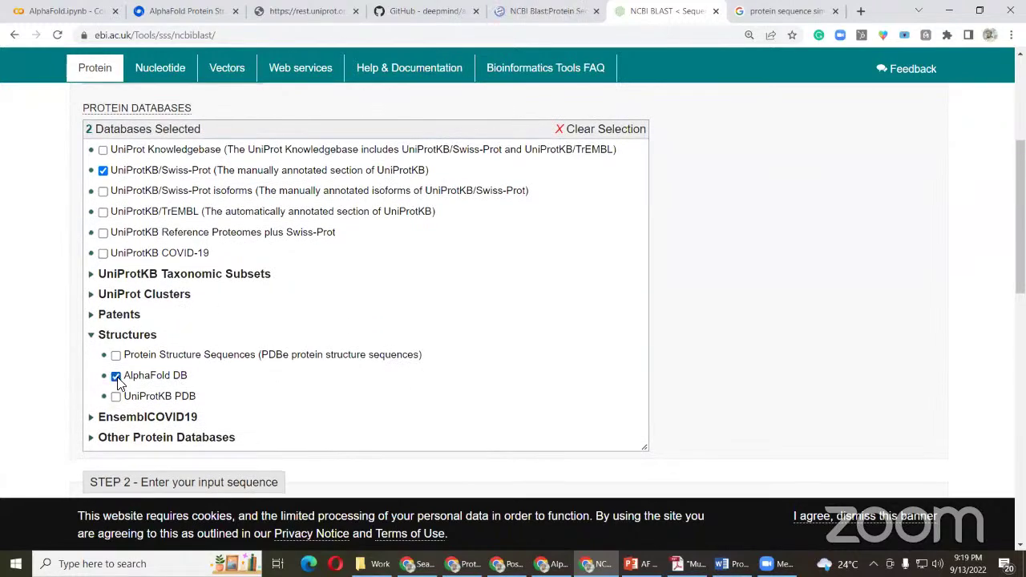
pyautogui.scroll(-2, 113, 373)
pyautogui.scroll(-2, 200, 389)
pyautogui.click(192, 334)
pyautogui.rightClick(192, 335)
pyautogui.click(224, 437)
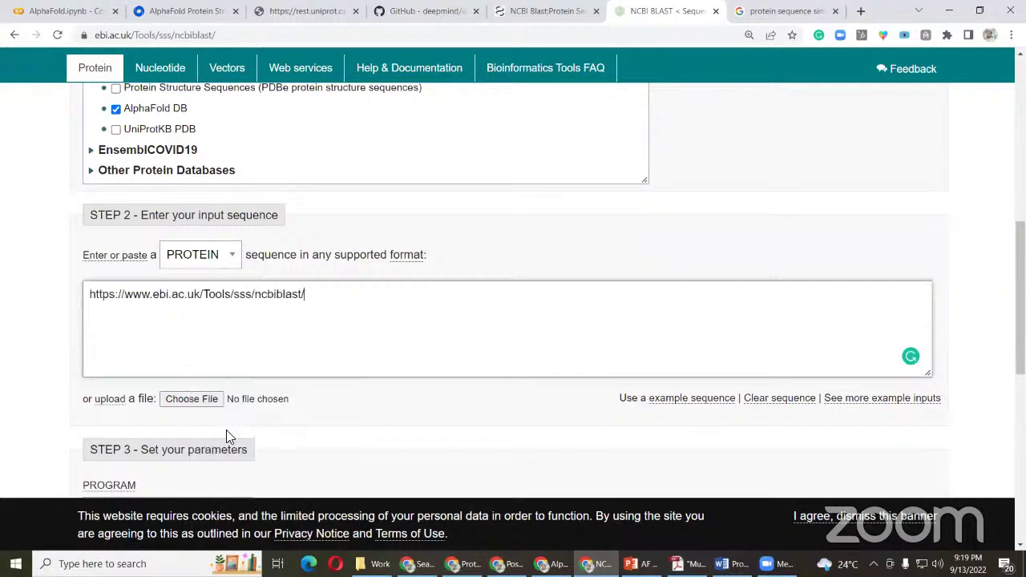
pyautogui.tripleClick(217, 300)
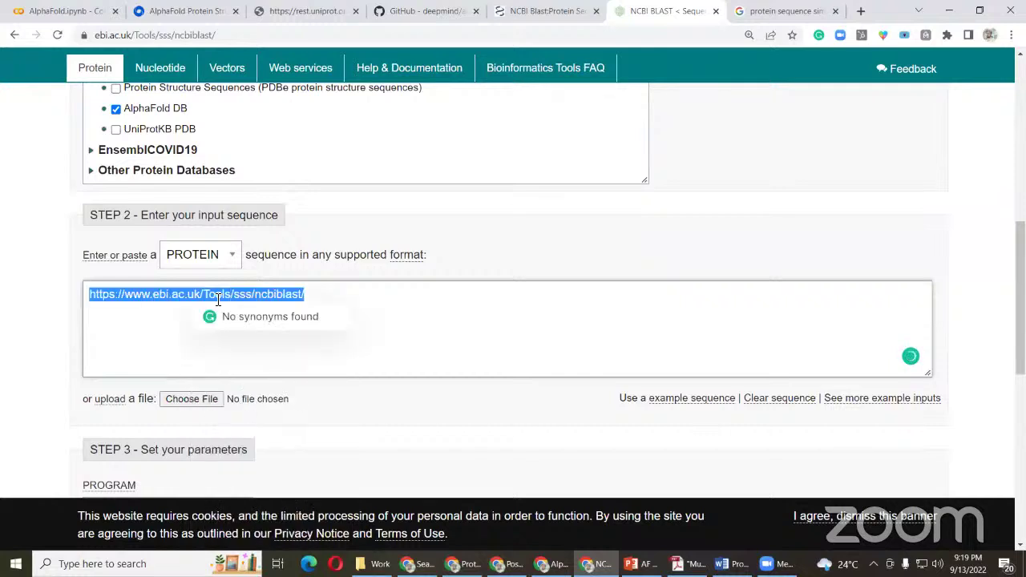
pyautogui.press('BackSpace')
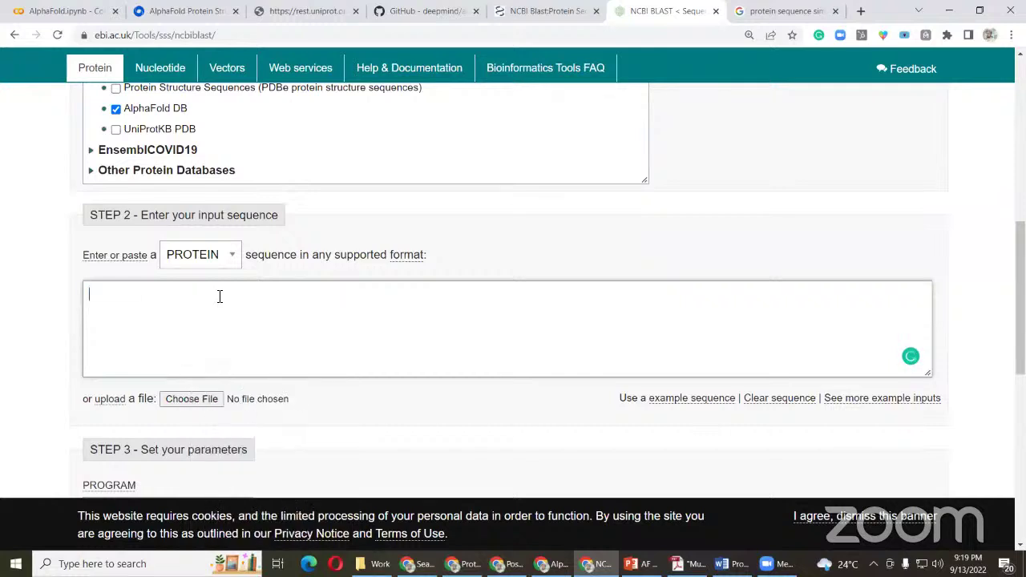
# - Copy the PINK1 kinase amino acid sequence without its header from the UniProt FASTA page and paste it as the input sequence
pyautogui.click(332, 10)
pyautogui.moveTo(64, 177); pyautogui.dragTo(2, 78)
pyautogui.rightClick(41, 86)
pyautogui.click(74, 88)
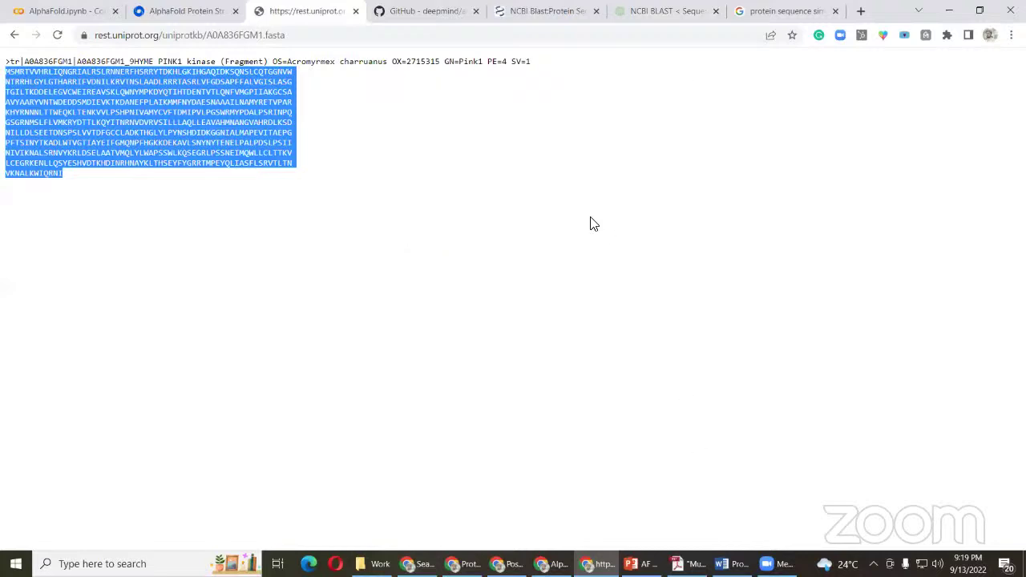
pyautogui.click(689, 13)
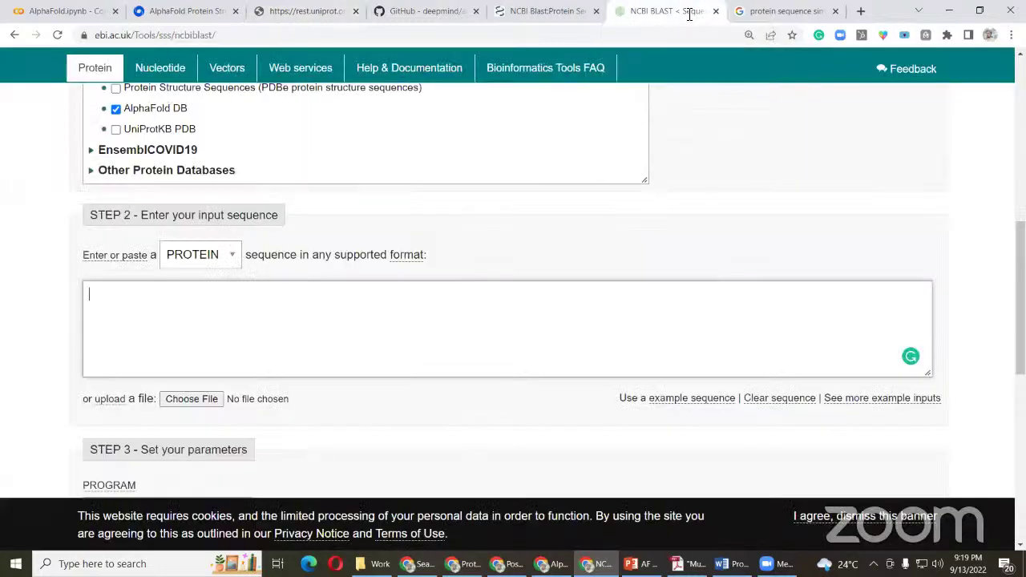
pyautogui.rightClick(207, 327)
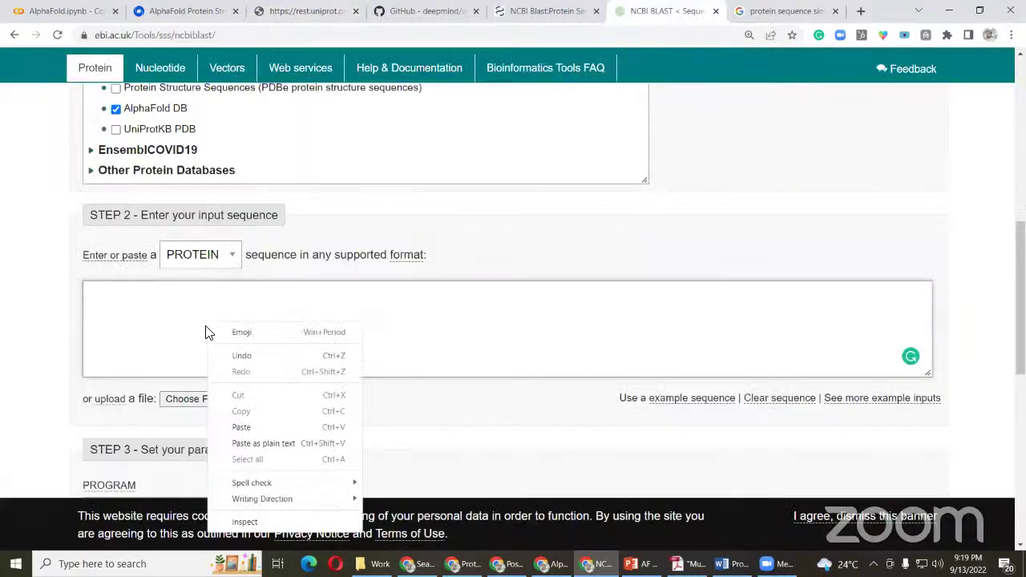
pyautogui.click(241, 427)
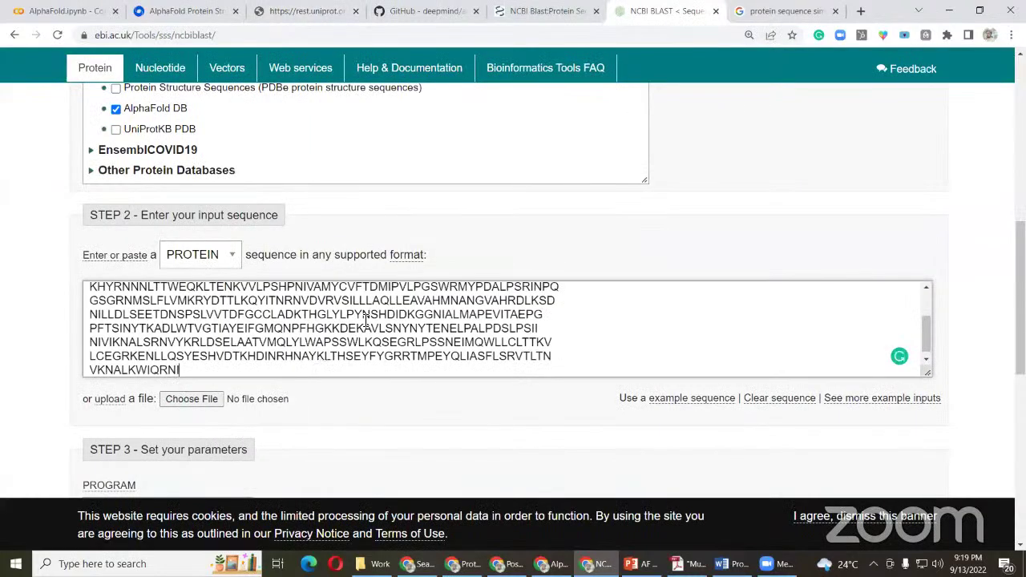
# - Review the pasted sequence, the search parameters and the selected protein databases in the form
pyautogui.scroll(2, 366, 321)
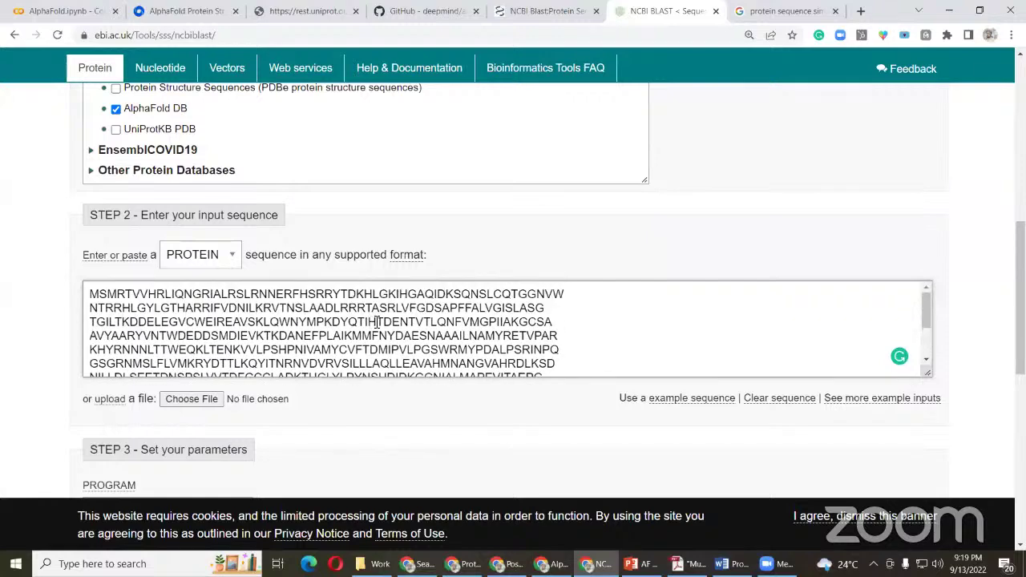
pyautogui.scroll(-2, 382, 321)
pyautogui.scroll(-1, 964, 358)
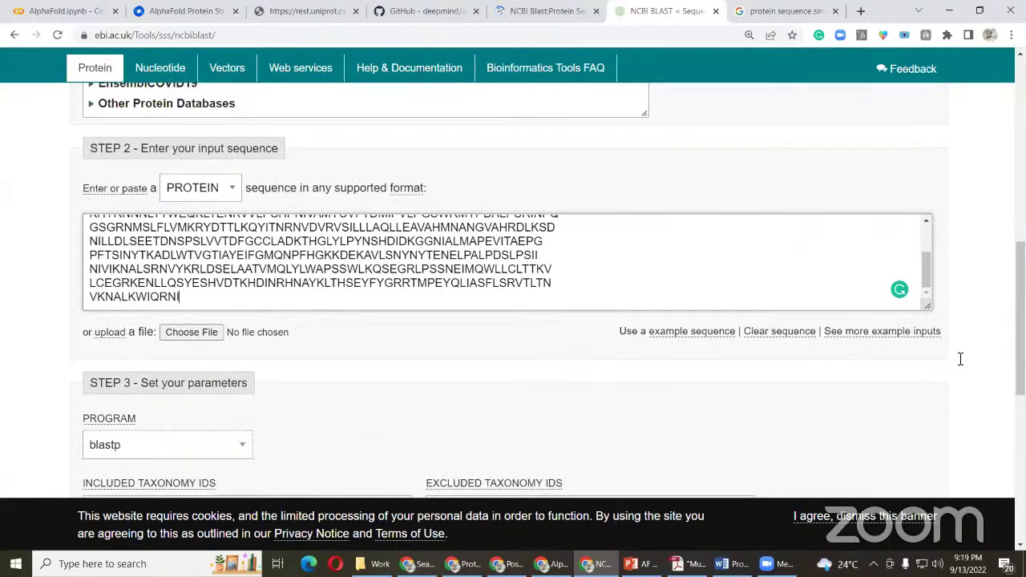
pyautogui.scroll(-1, 449, 362)
pyautogui.scroll(-3, 481, 328)
pyautogui.scroll(5, 321, 297)
pyautogui.scroll(4, 193, 284)
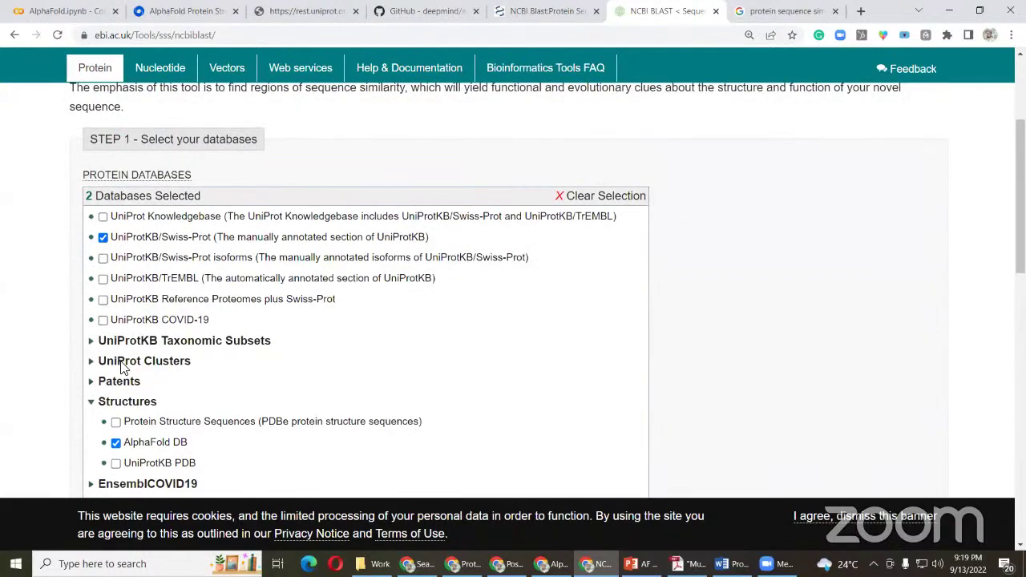
pyautogui.scroll(-2, 140, 316)
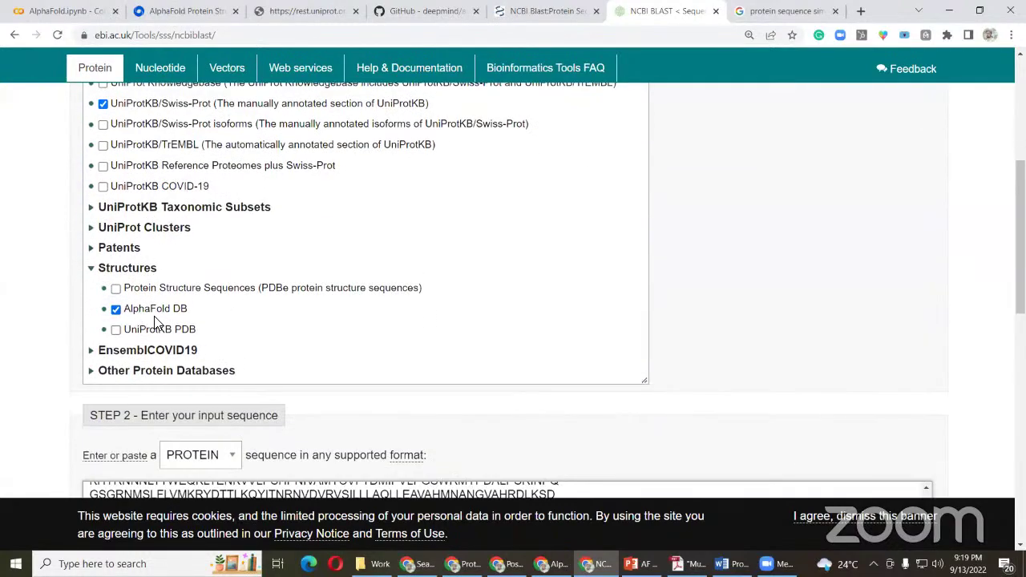
pyautogui.scroll(1, 156, 322)
pyautogui.scroll(-1, 206, 355)
# - Submit the protein similarity search job with the default blastp settings
pyautogui.scroll(-4, 199, 329)
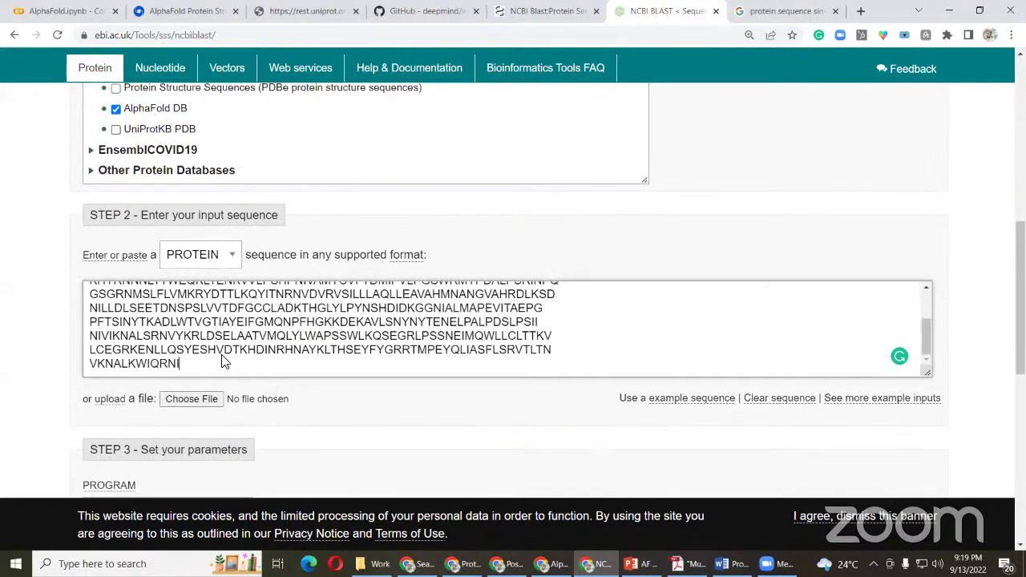
pyautogui.scroll(-4, 223, 361)
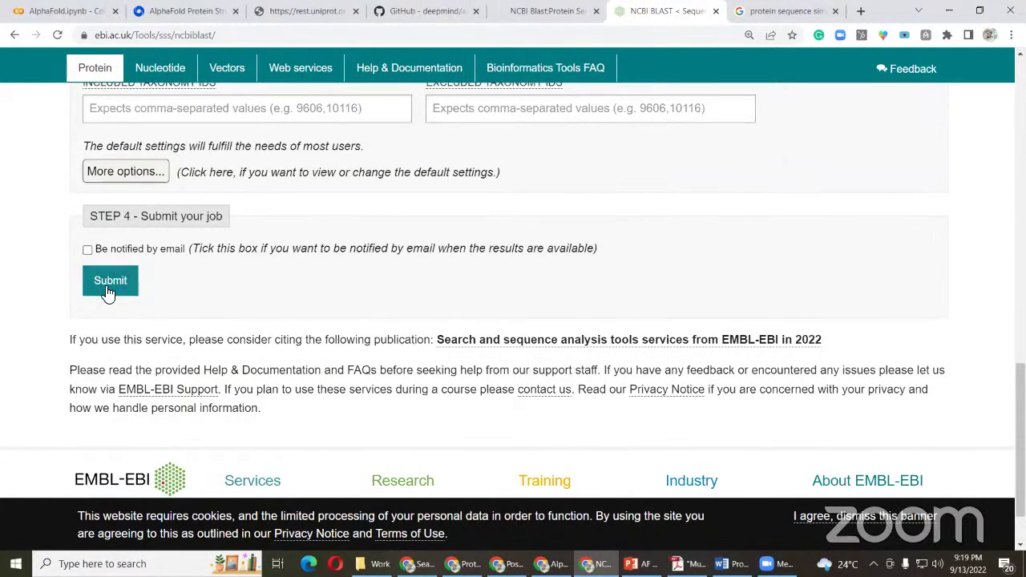
pyautogui.click(109, 282)
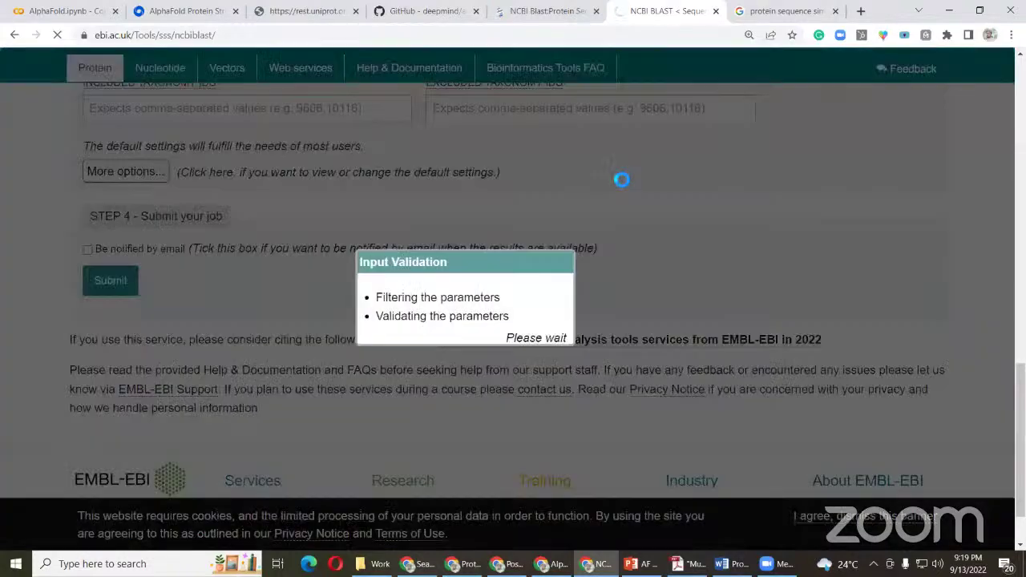
# - Check the NCBI BLAST job's progress and review the PINK1 kinase structure and predicted aligned error plot in AlphaFold DB
pyautogui.click(549, 12)
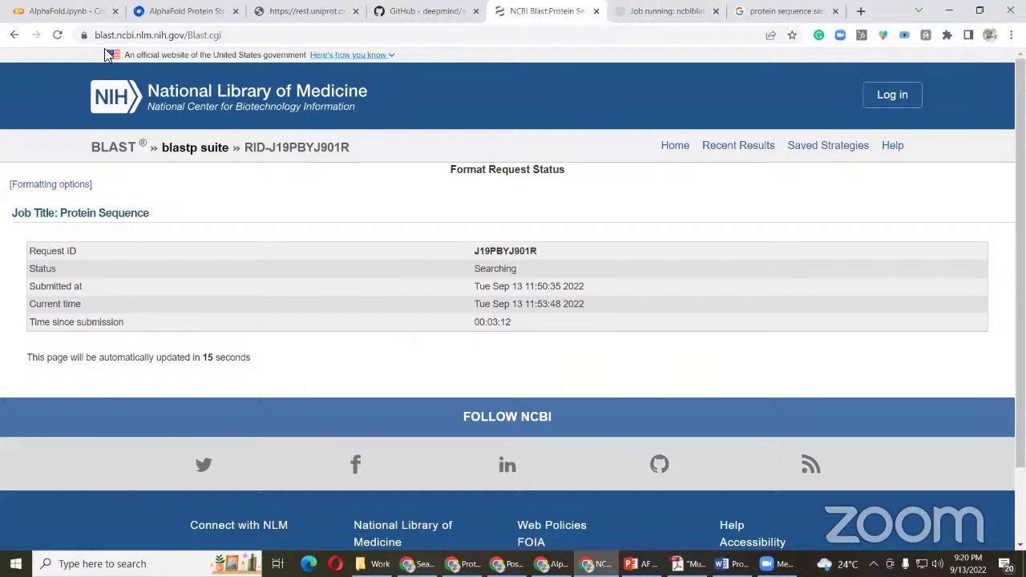
pyautogui.click(202, 12)
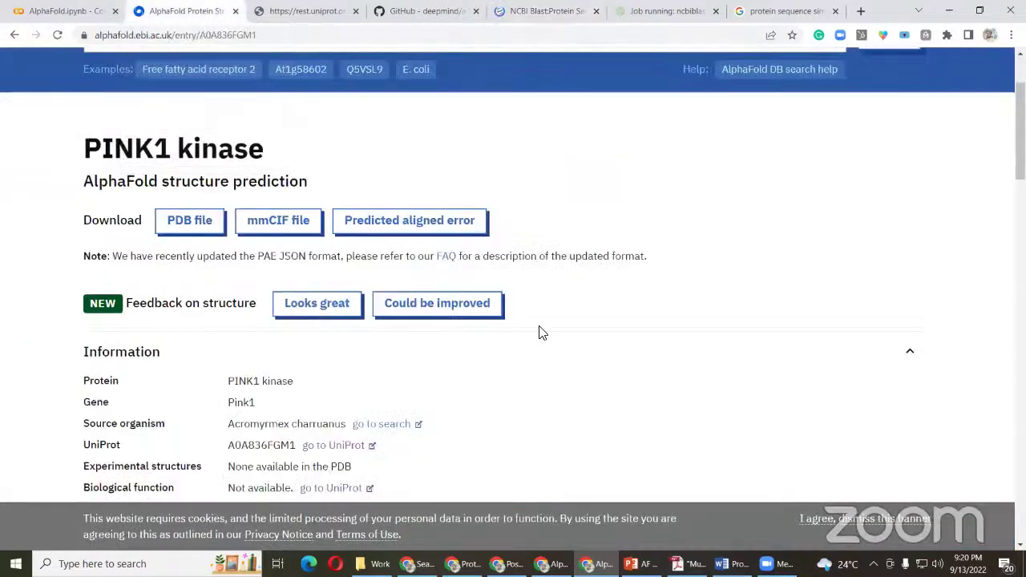
pyautogui.scroll(-4, 538, 332)
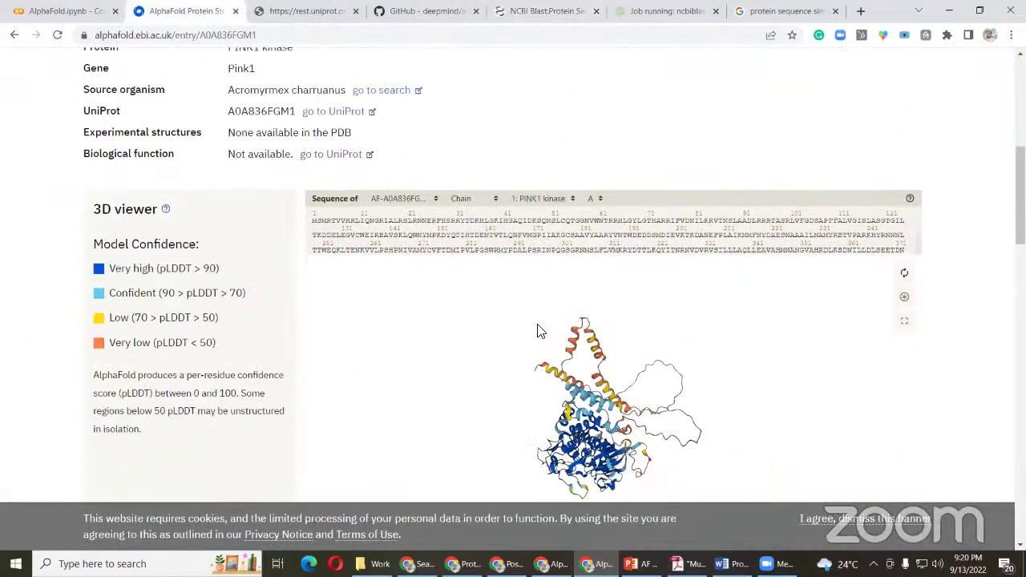
pyautogui.scroll(-4, 538, 332)
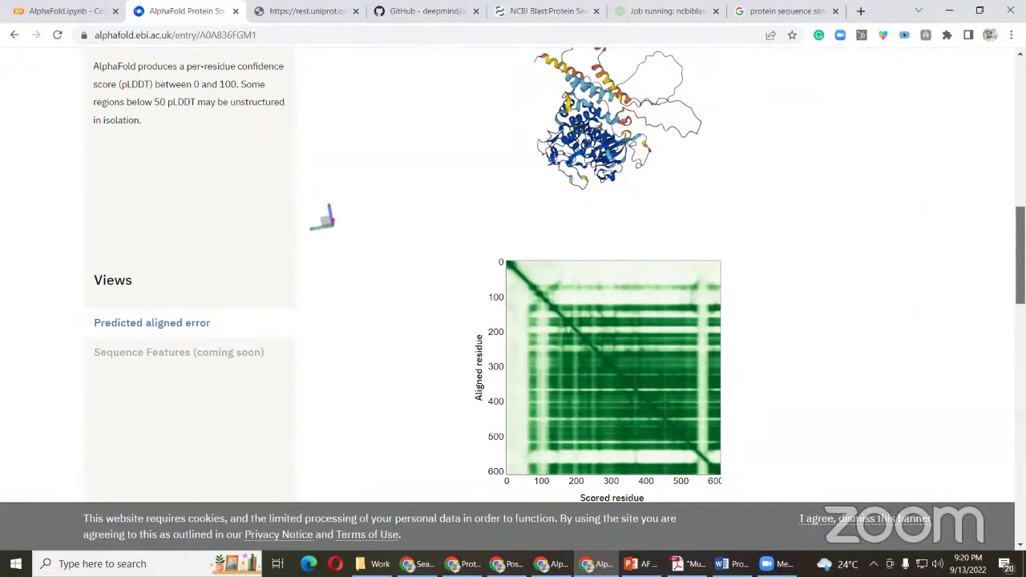
pyautogui.scroll(2, 538, 332)
pyautogui.scroll(1, 554, 274)
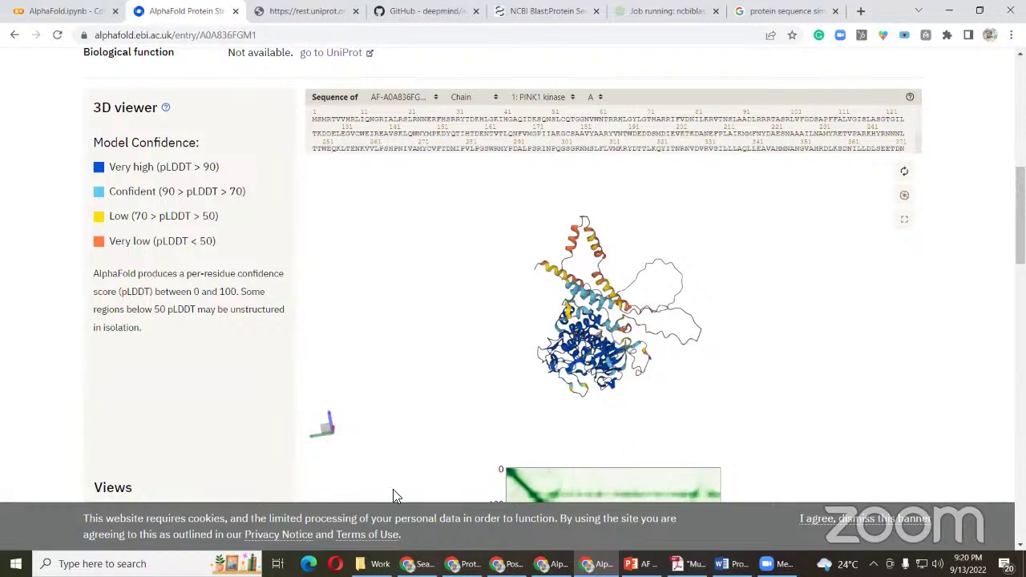
pyautogui.click(954, 11)
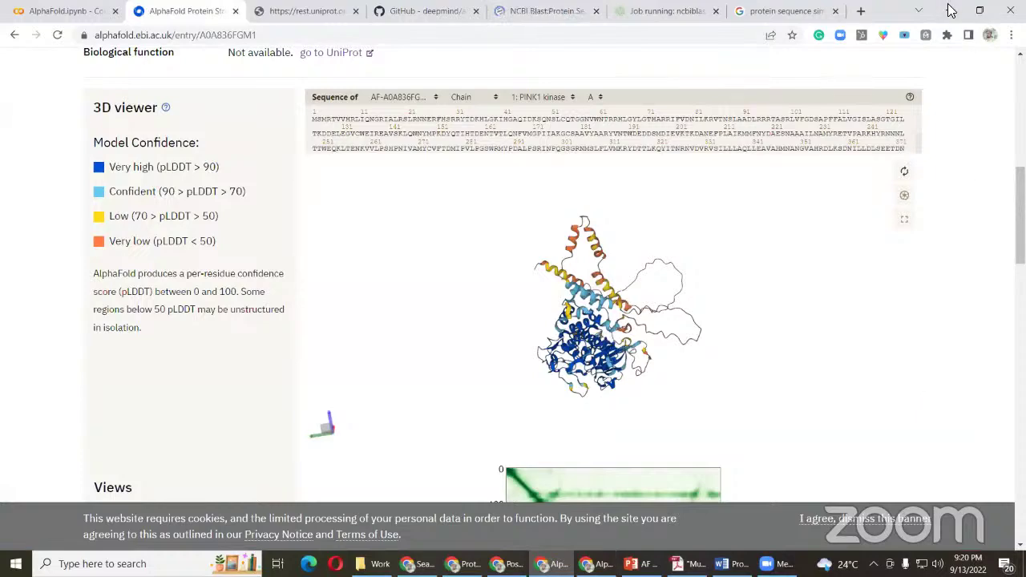
pyautogui.click(950, 10)
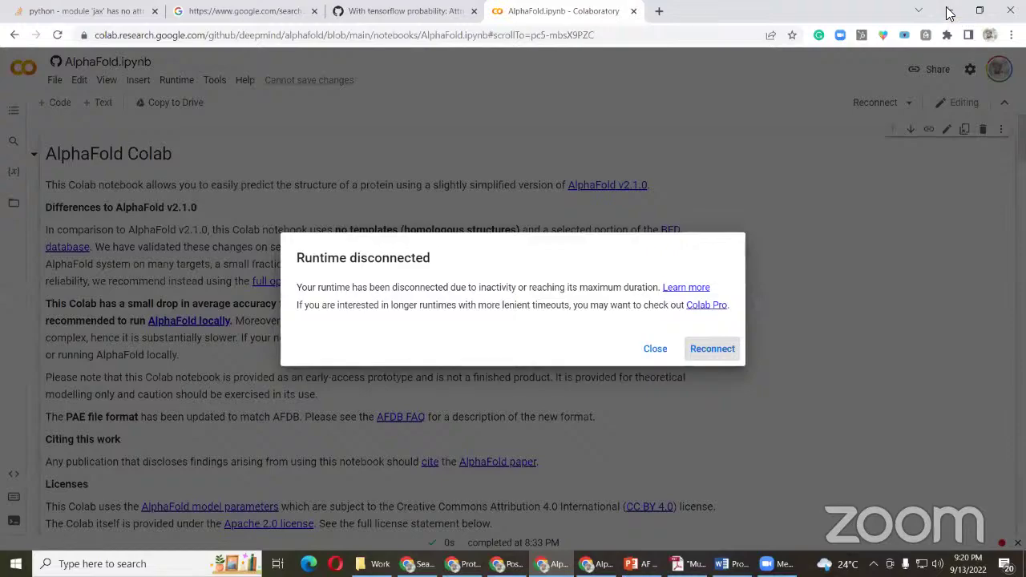
pyautogui.click(949, 11)
pyautogui.click(947, 11)
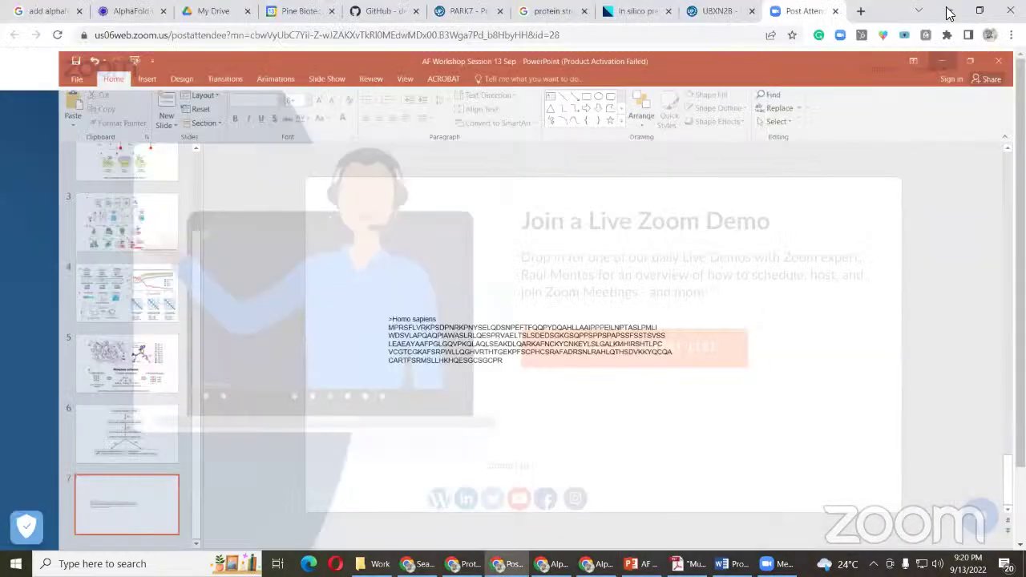
pyautogui.click(948, 11)
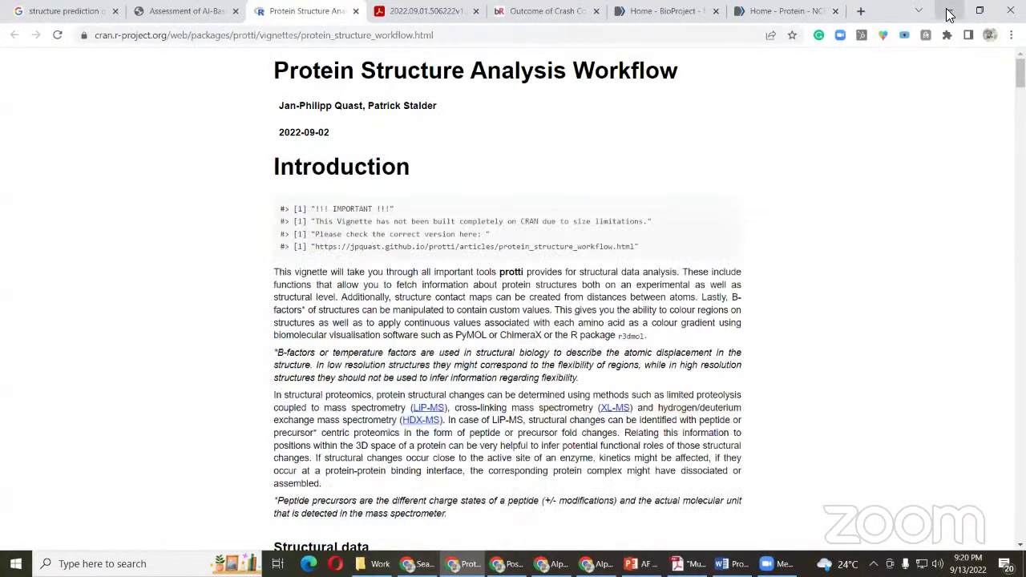
pyautogui.click(948, 11)
pyautogui.rightClick(92, 231)
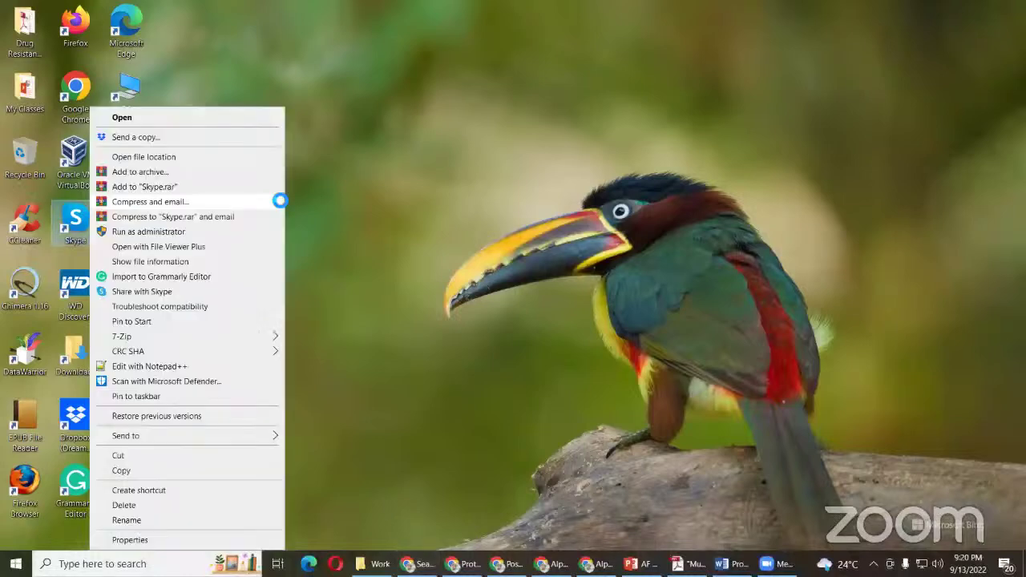
pyautogui.rightClick(353, 171)
pyautogui.click(390, 210)
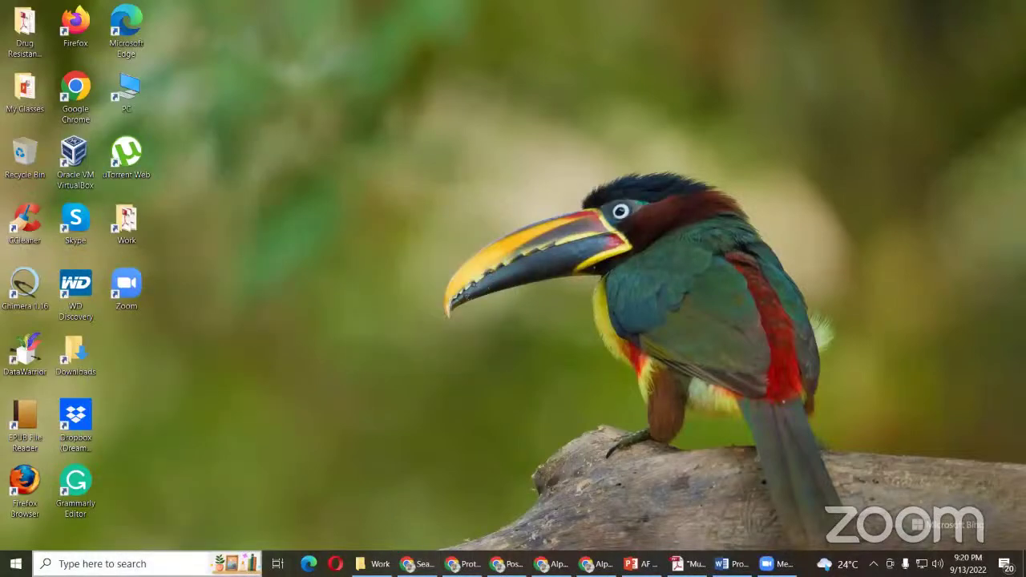
pyautogui.press('super+s')
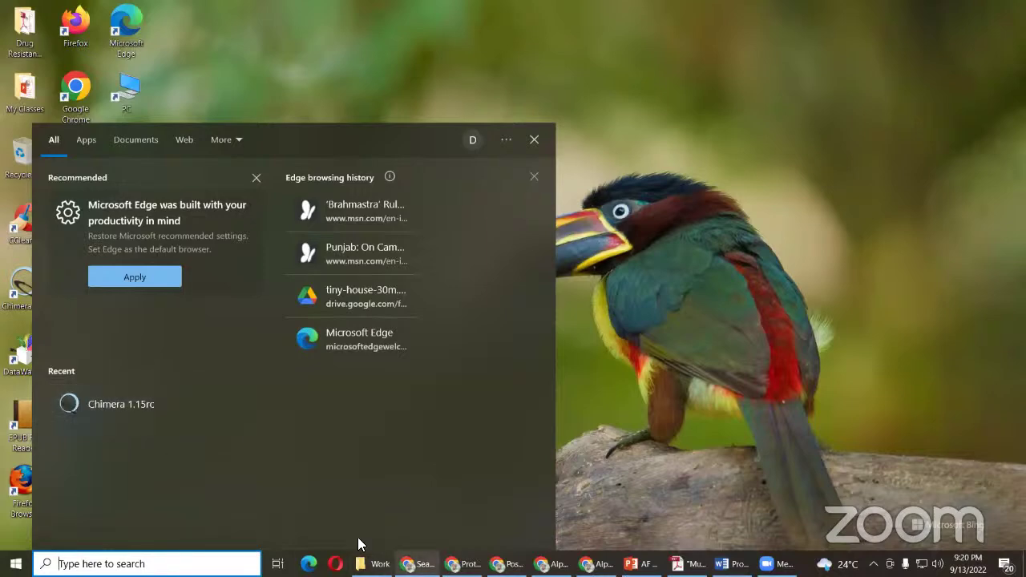
pyautogui.moveTo(597, 563)
pyautogui.click(793, 508)
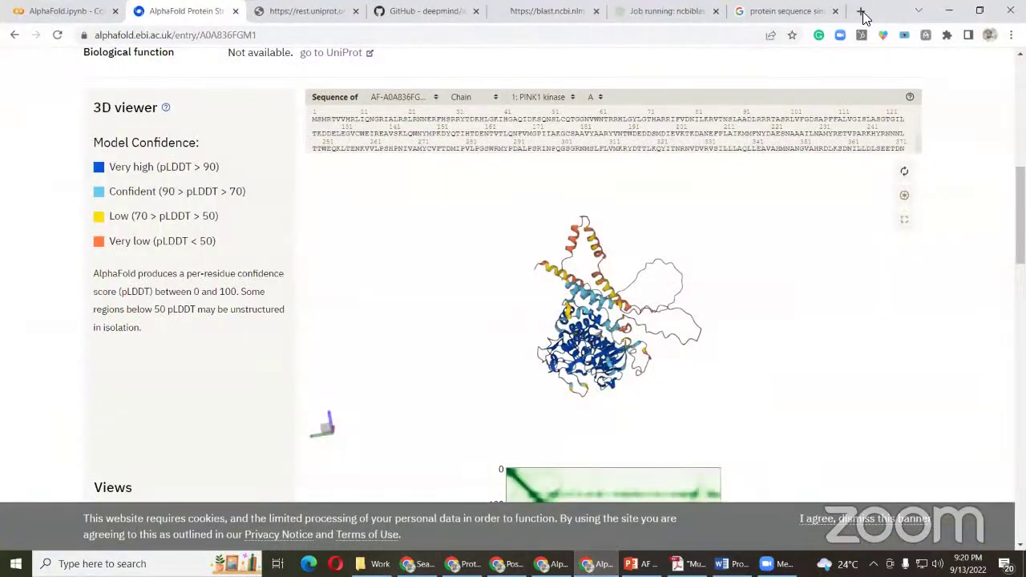
# - Search Google for "chimera ucsf" in a new browser tab and open the Download Chimera page
pyautogui.click(861, 11)
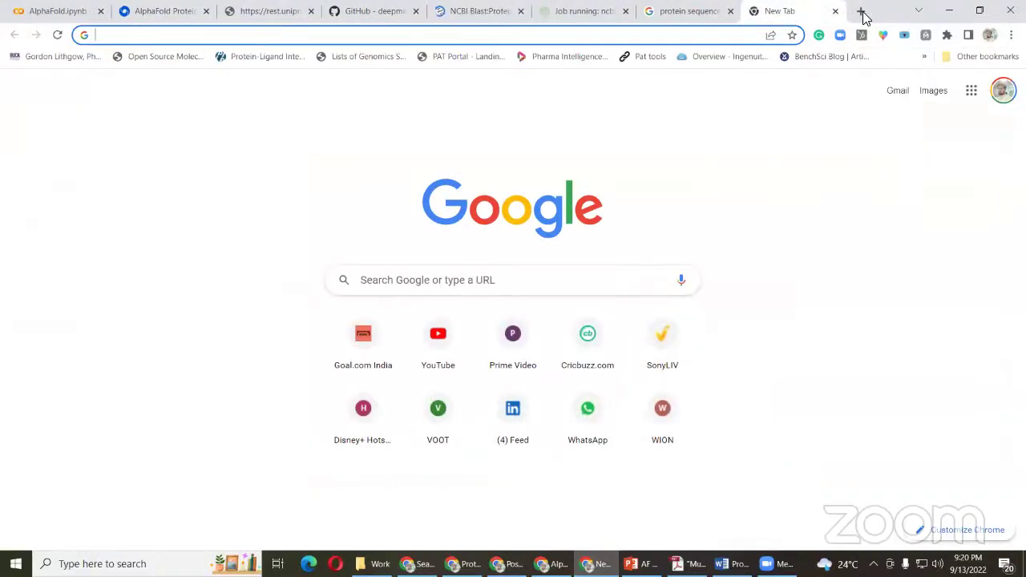
pyautogui.write('chimera u')
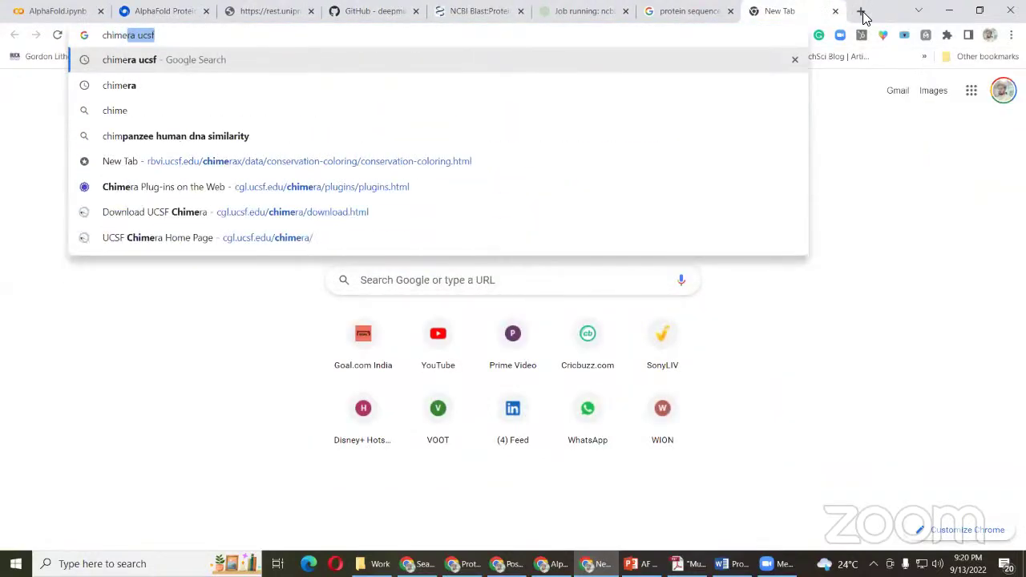
pyautogui.write('csf')
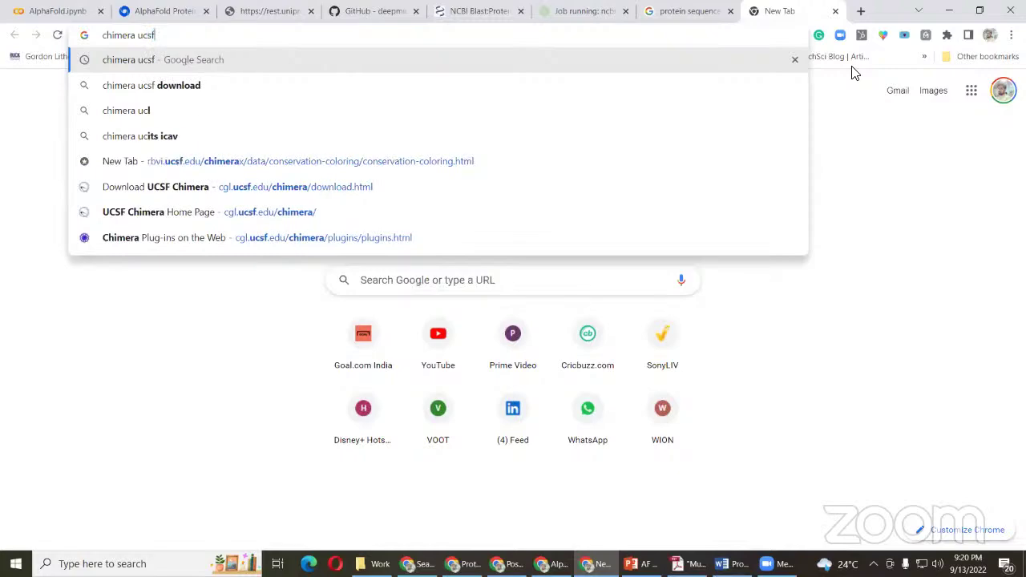
pyautogui.press('Return')
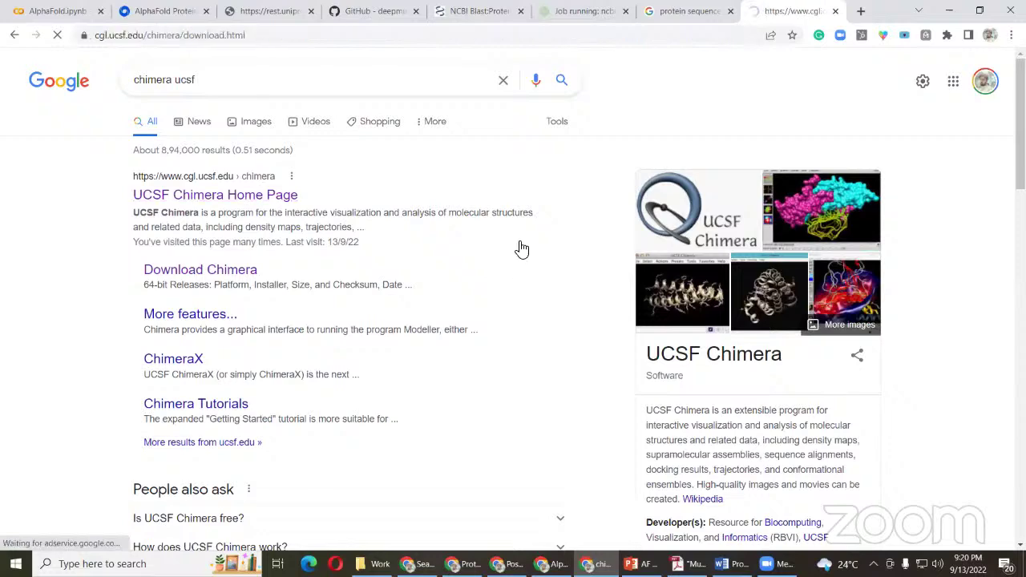
# - Review the 64-bit Chimera installers for Windows, Mac OS X and Linux, and check for an installed copy of Chimera
pyautogui.scroll(-2, 356, 287)
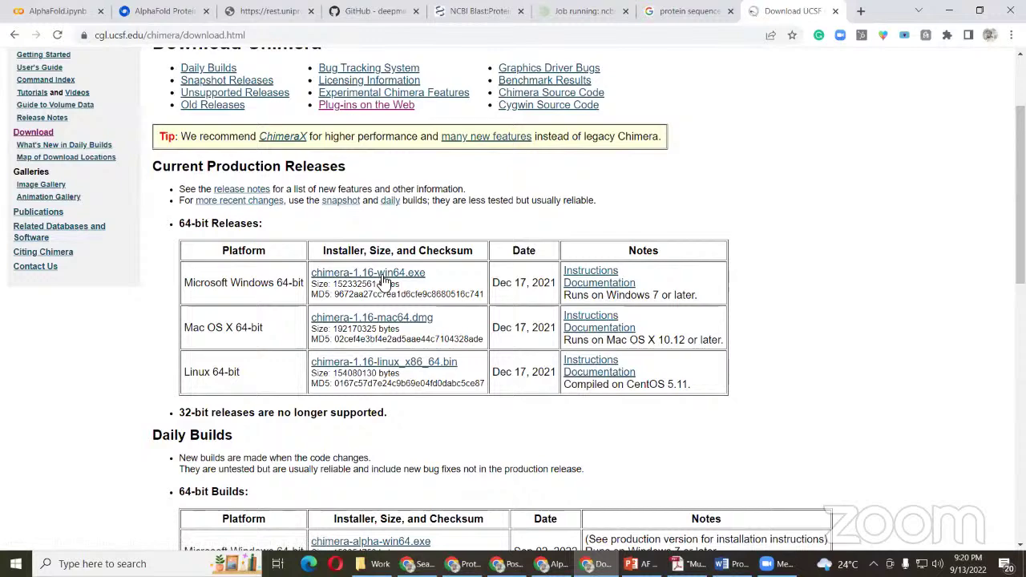
pyautogui.scroll(-1, 281, 325)
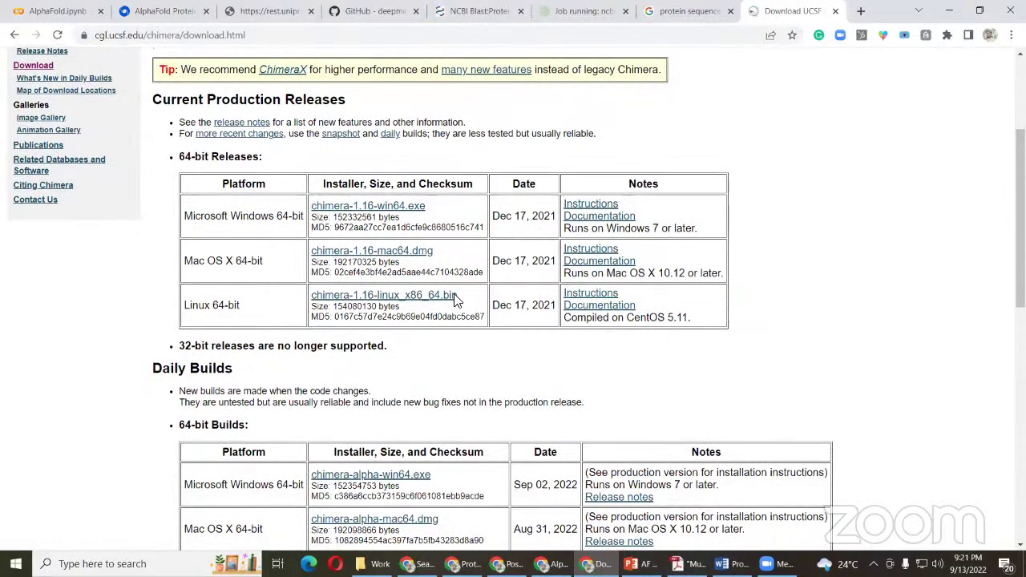
pyautogui.scroll(2, 469, 314)
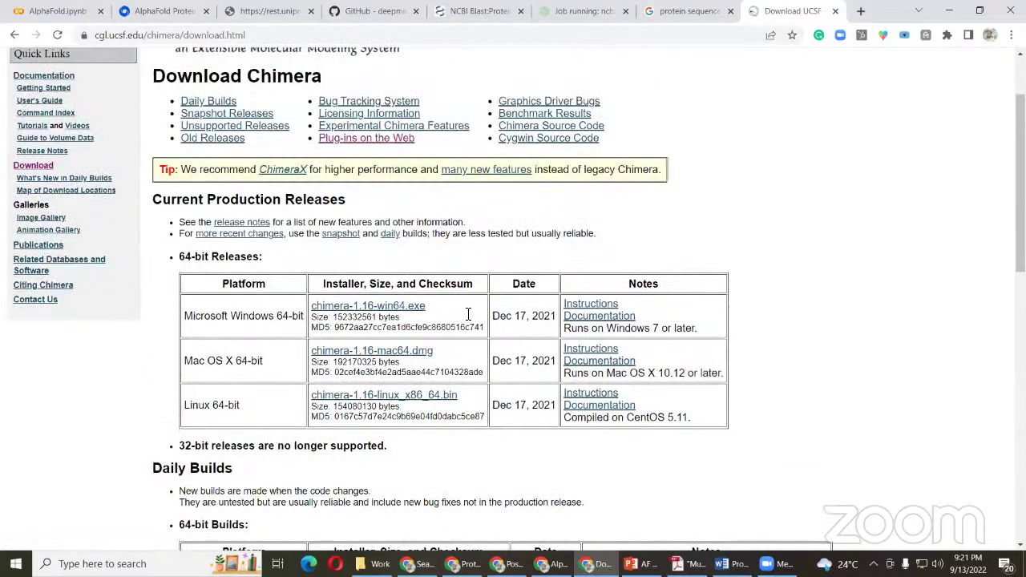
pyautogui.scroll(1, 469, 314)
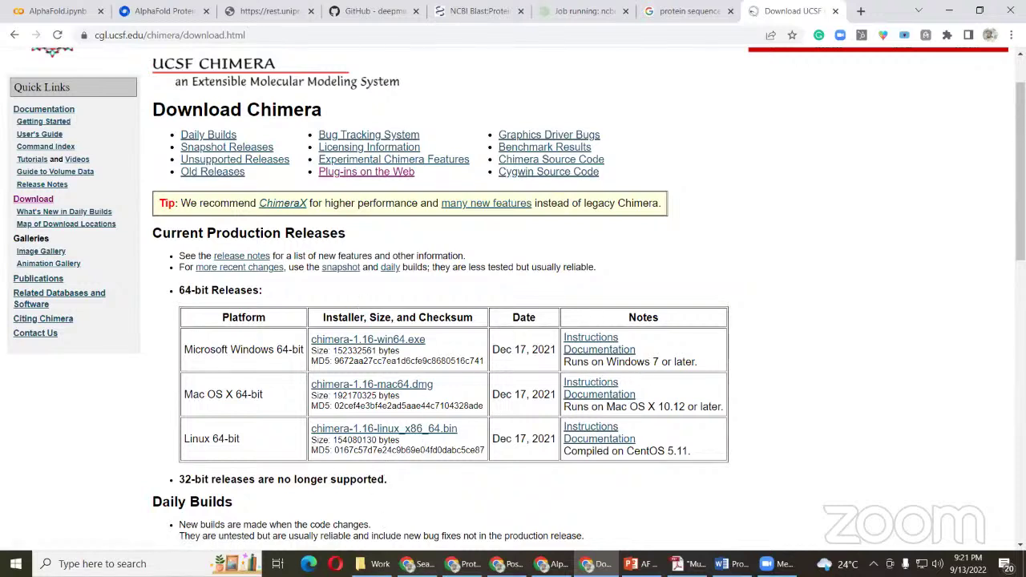
pyautogui.click(129, 564)
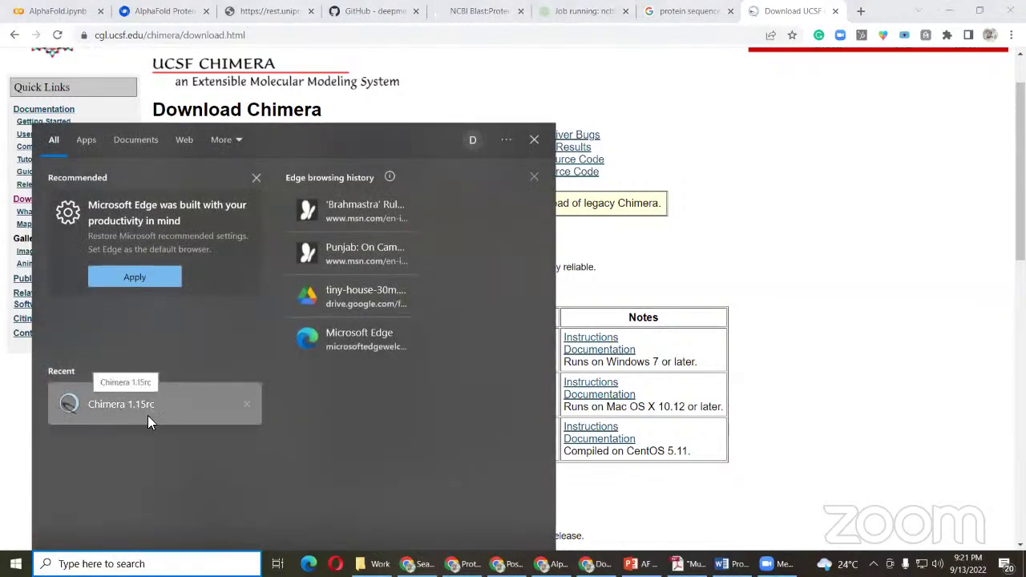
pyautogui.click(689, 277)
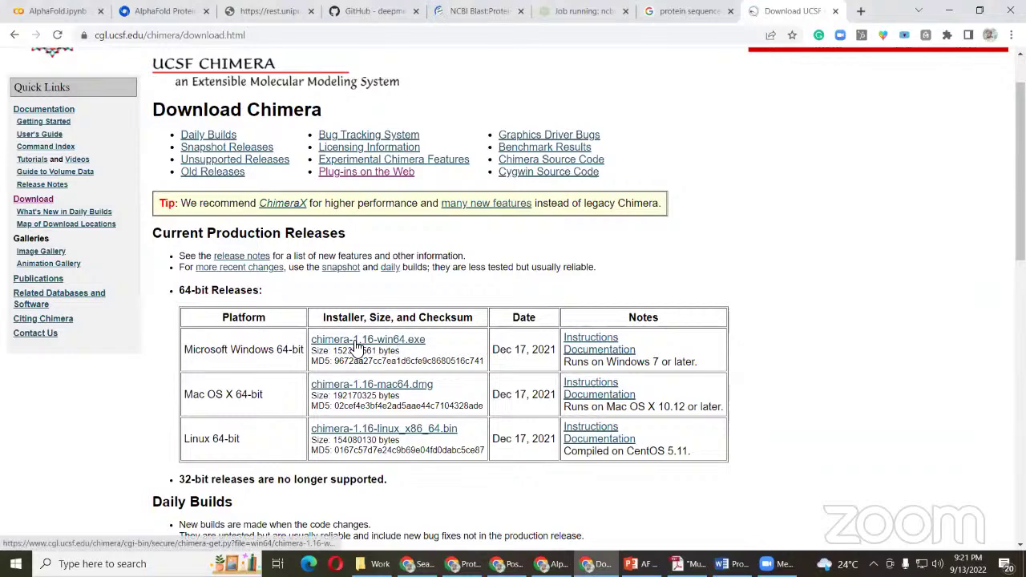
# - Look through the computer's alphabetical list of installed applications for Chimera
pyautogui.click(16, 563)
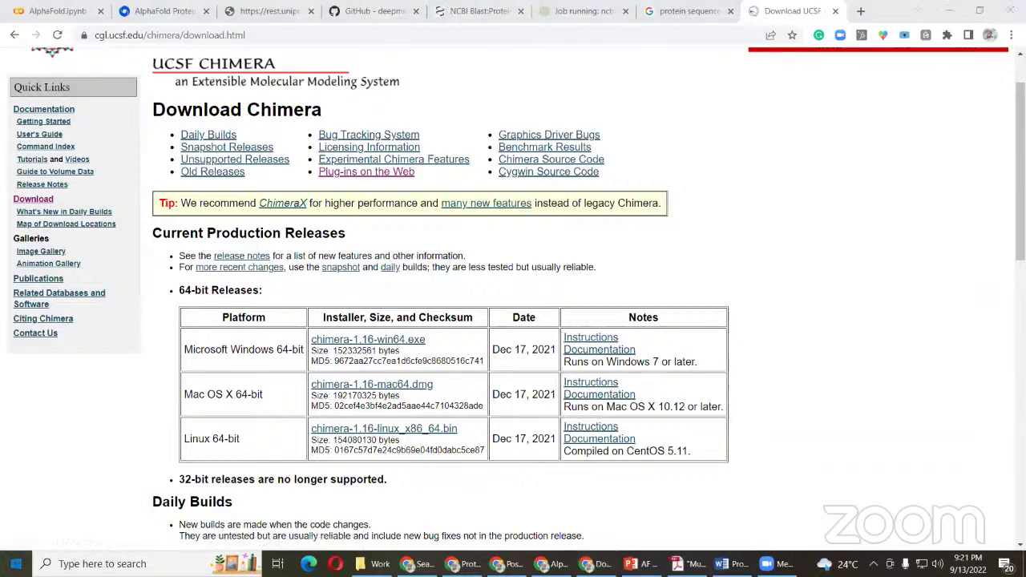
pyautogui.scroll(-2, 143, 448)
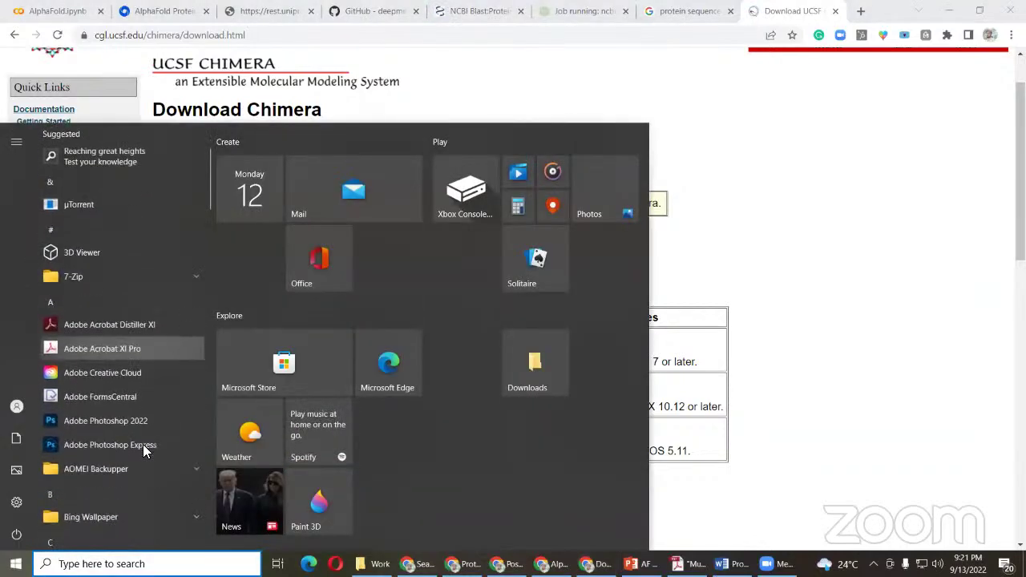
pyautogui.scroll(-3, 157, 416)
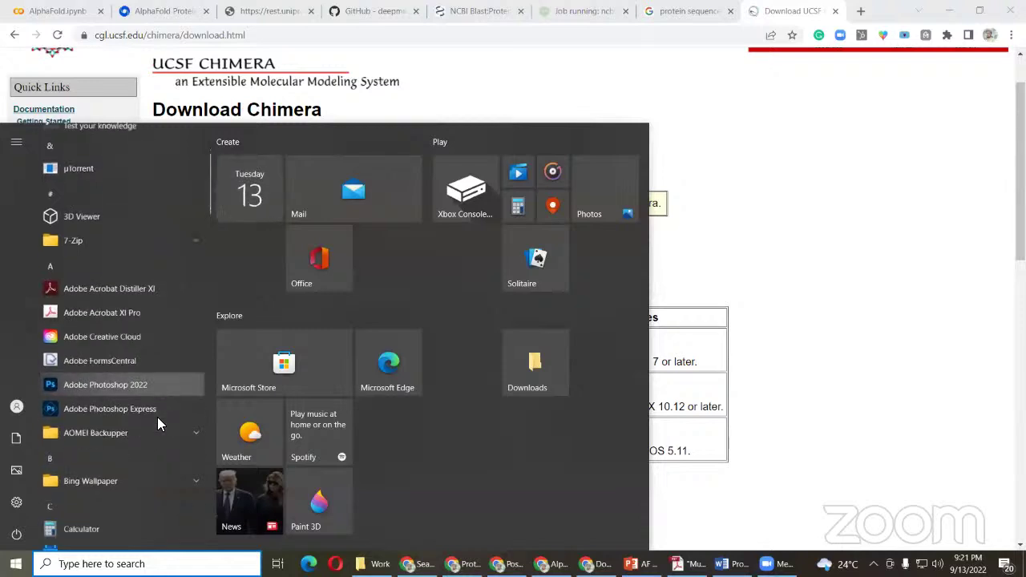
pyautogui.scroll(-6, 152, 421)
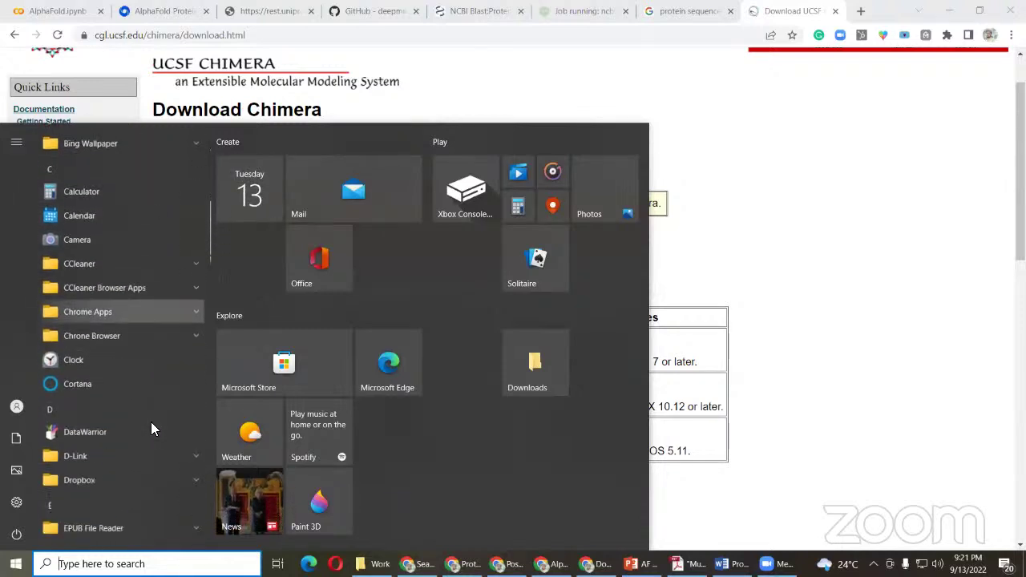
pyautogui.scroll(-3, 161, 421)
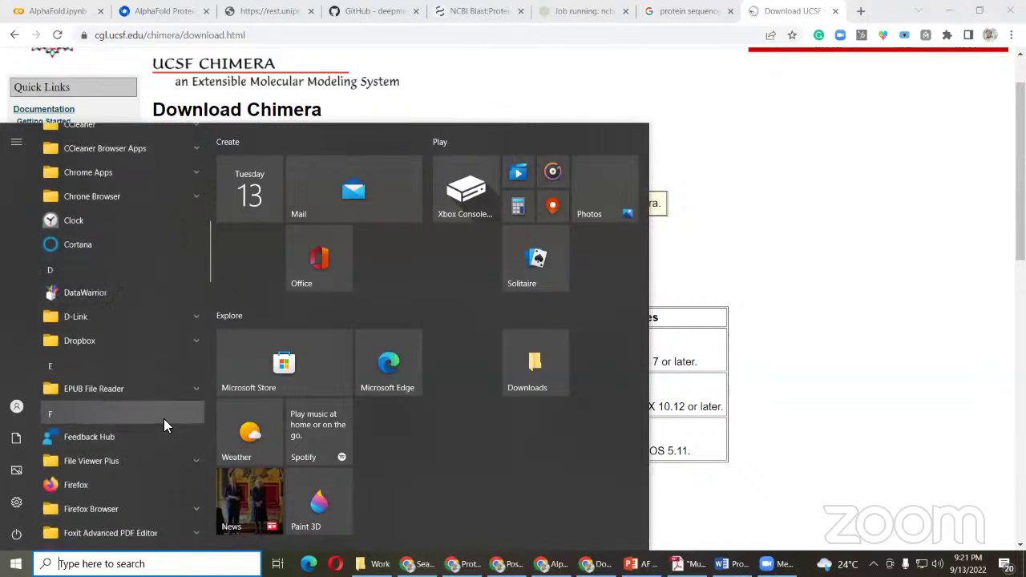
pyautogui.scroll(-4, 157, 417)
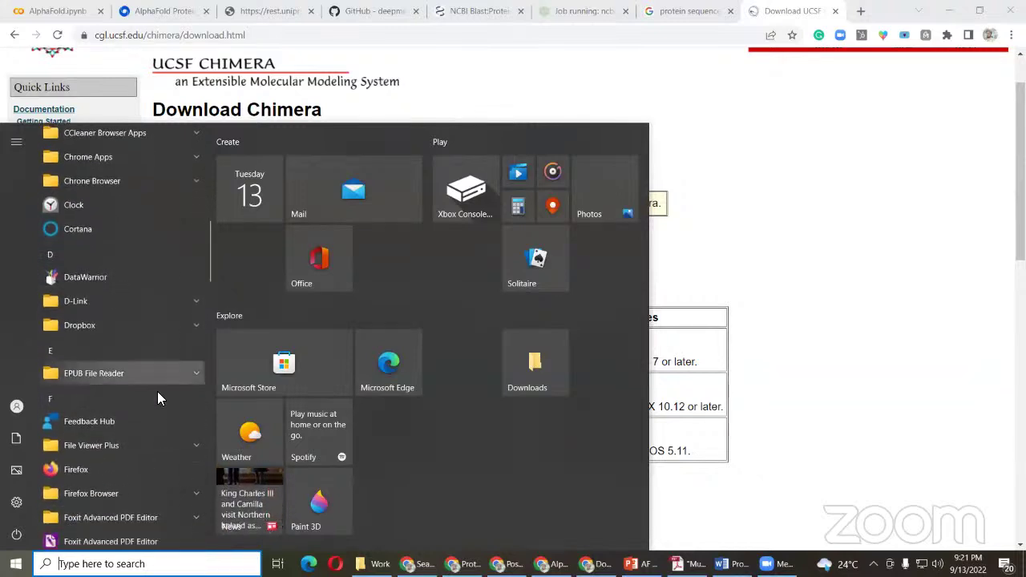
pyautogui.scroll(-10, 151, 436)
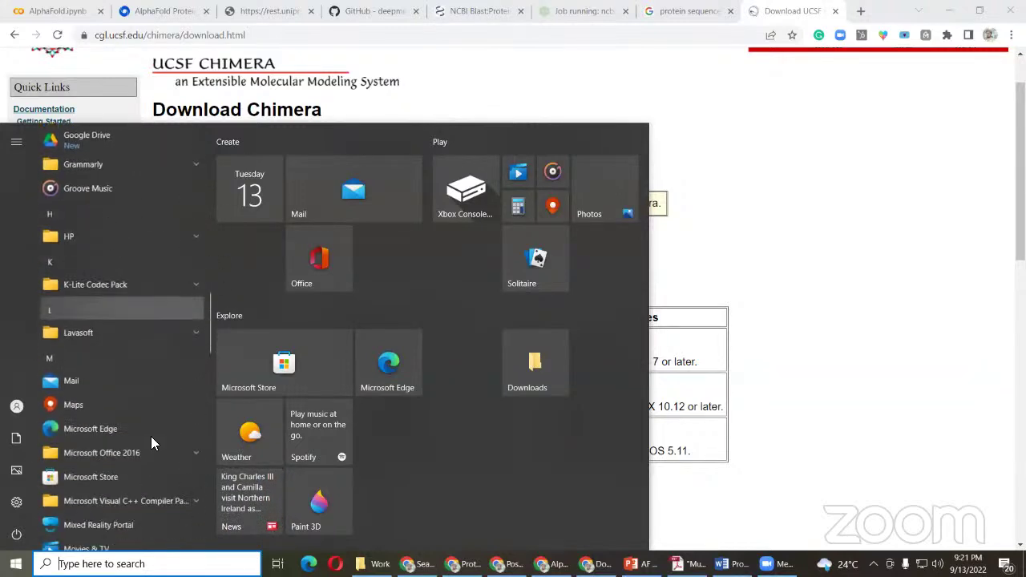
pyautogui.scroll(-5, 151, 436)
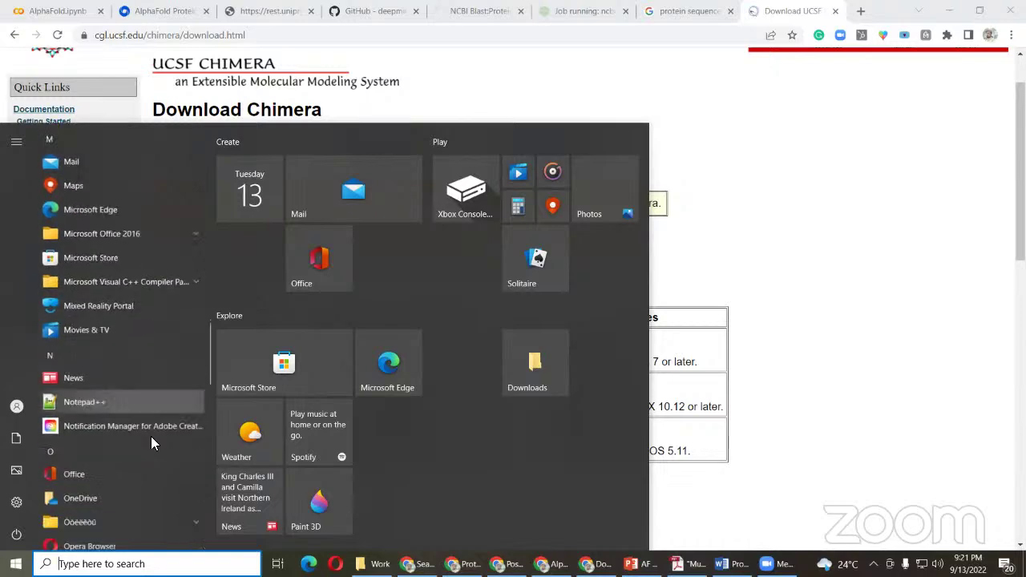
# - Search the computer for "chimera" and launch Chimera 1.16
pyautogui.click(58, 564)
pyautogui.write('chimera')
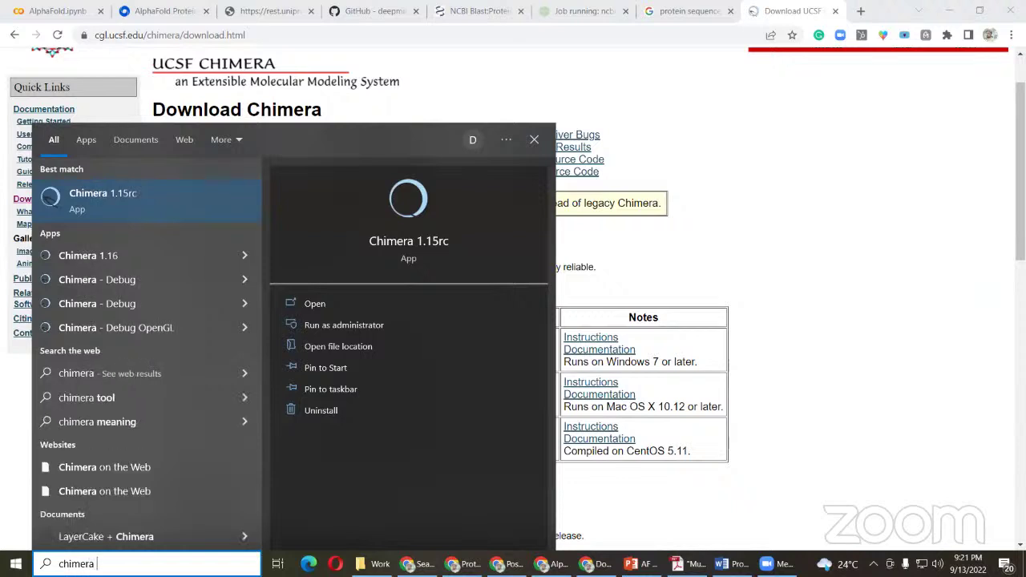
pyautogui.click(105, 257)
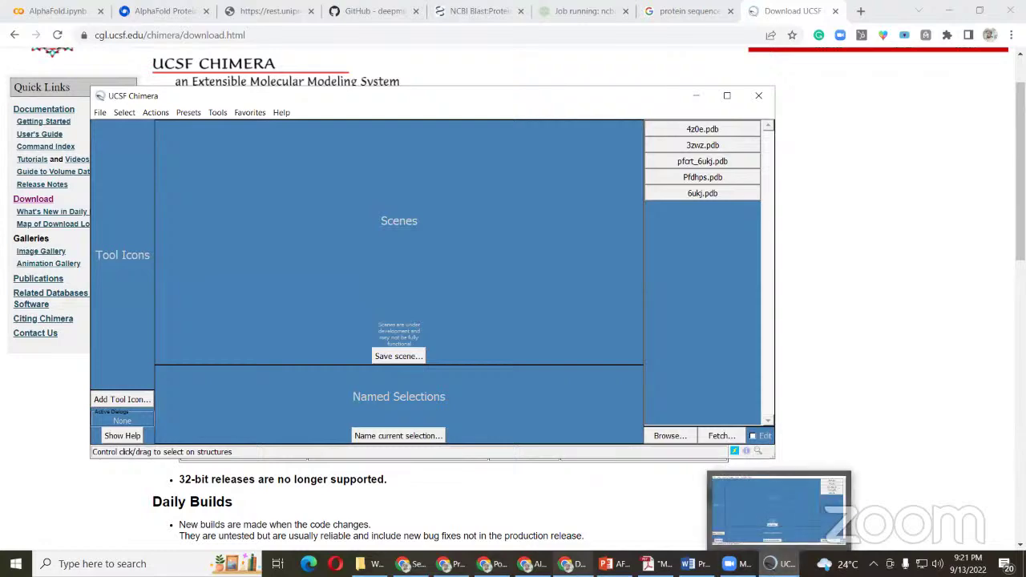
# - Return to the PINK1 kinase entry in the AlphaFold database and locate its downloaded AF-A0A836FGM1-F1-model_v3 PDB file in the Work folder
pyautogui.click(571, 564)
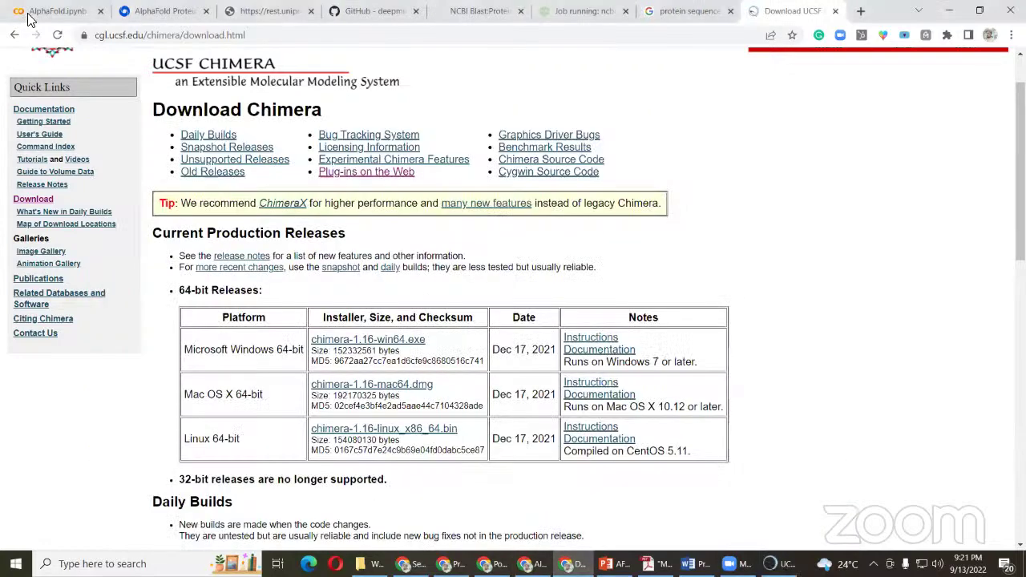
pyautogui.click(190, 10)
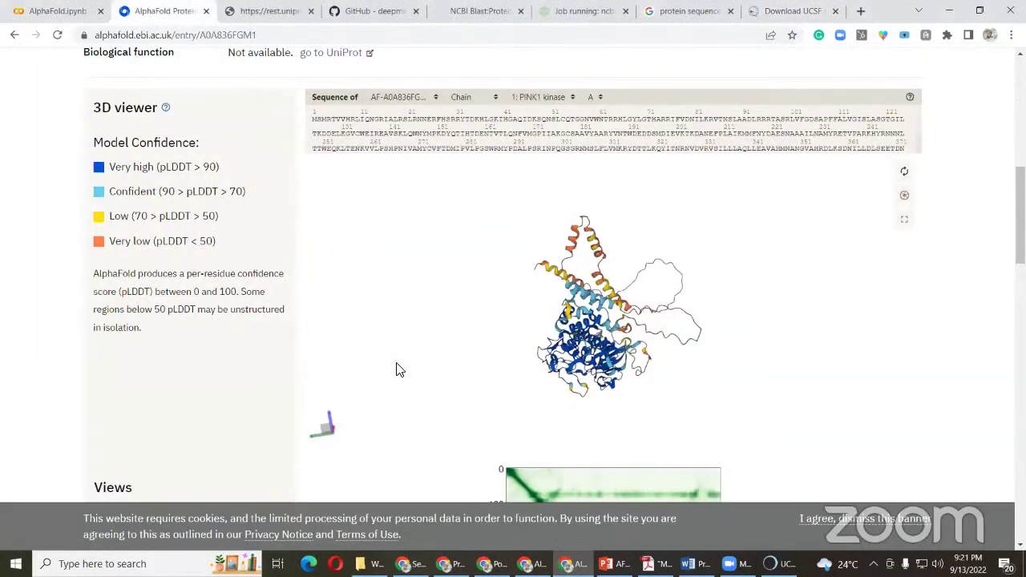
pyautogui.scroll(10, 639, 256)
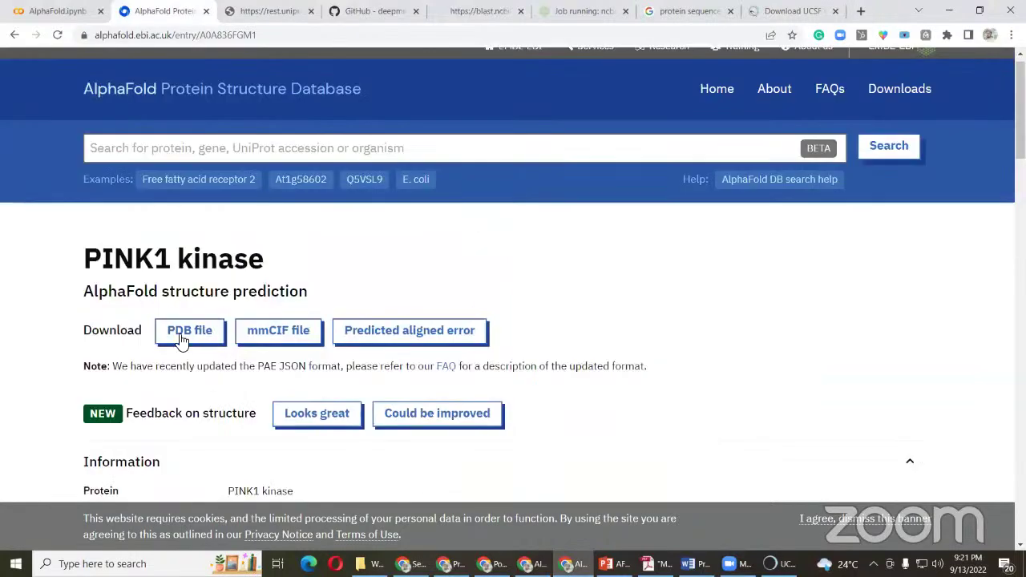
pyautogui.click(192, 334)
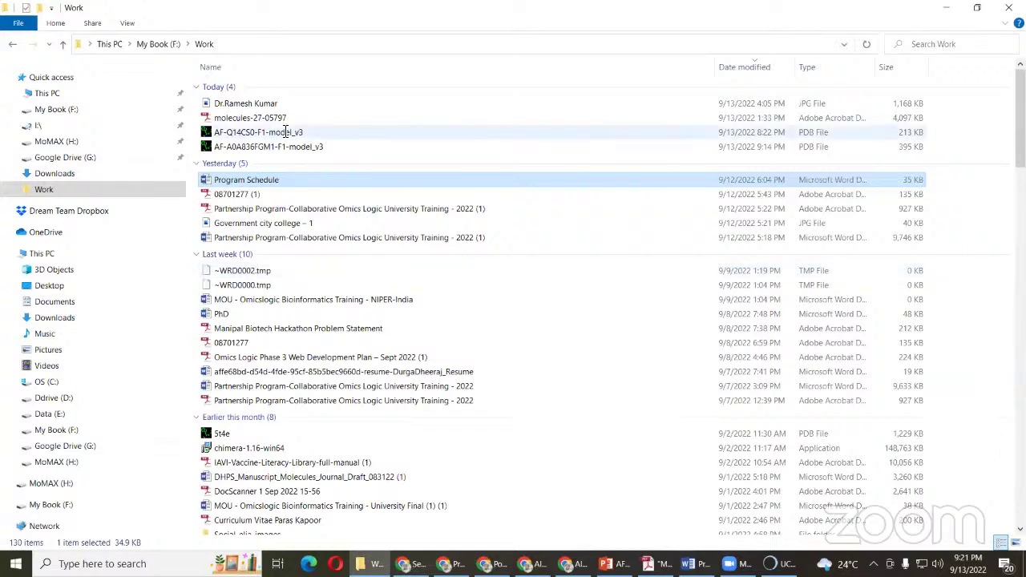
pyautogui.click(286, 132)
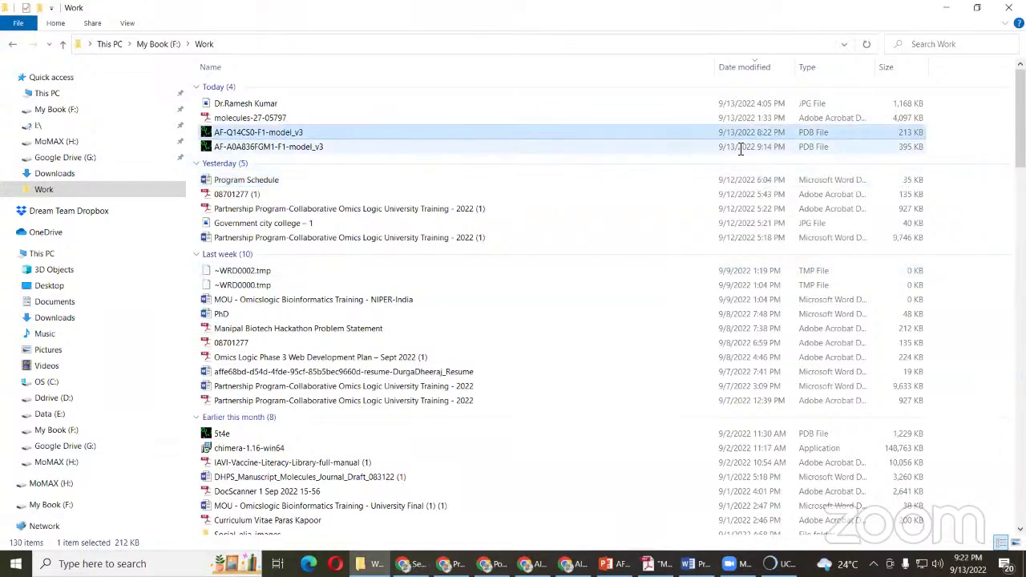
pyautogui.click(305, 149)
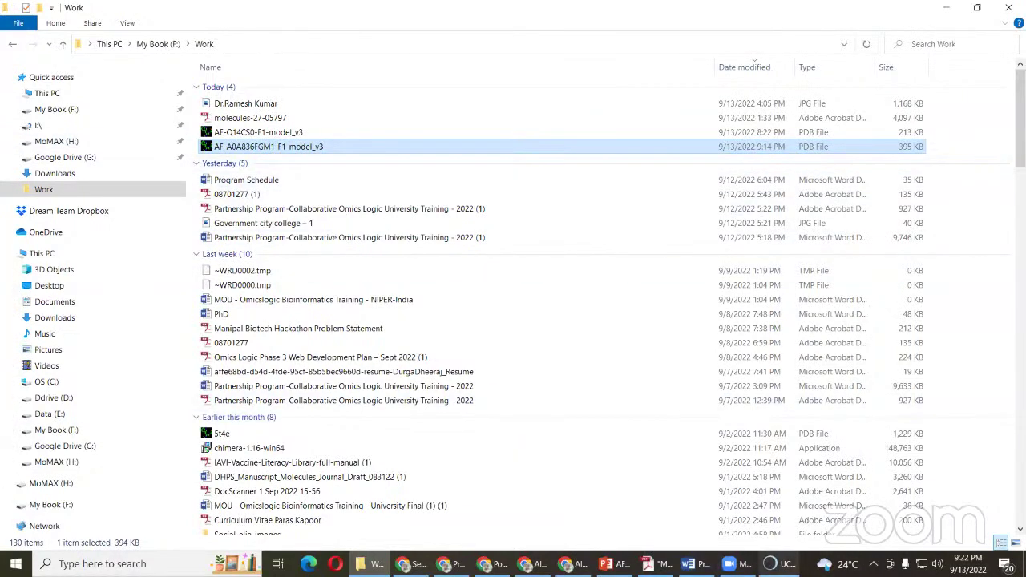
# - Switch to Chimera, start opening a structure file, and browse to the user's Downloads folder
pyautogui.click(774, 564)
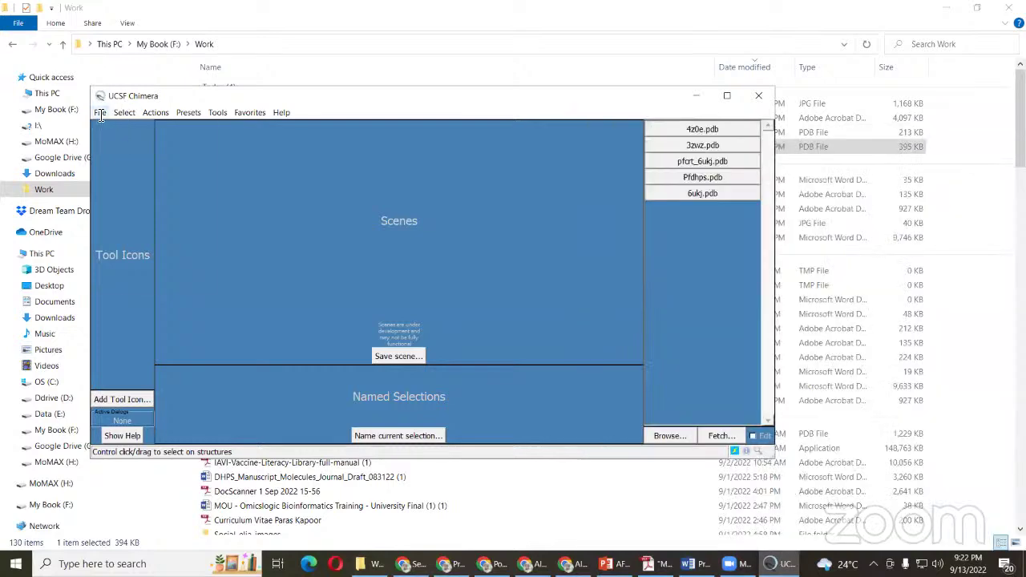
pyautogui.click(99, 113)
pyautogui.click(164, 136)
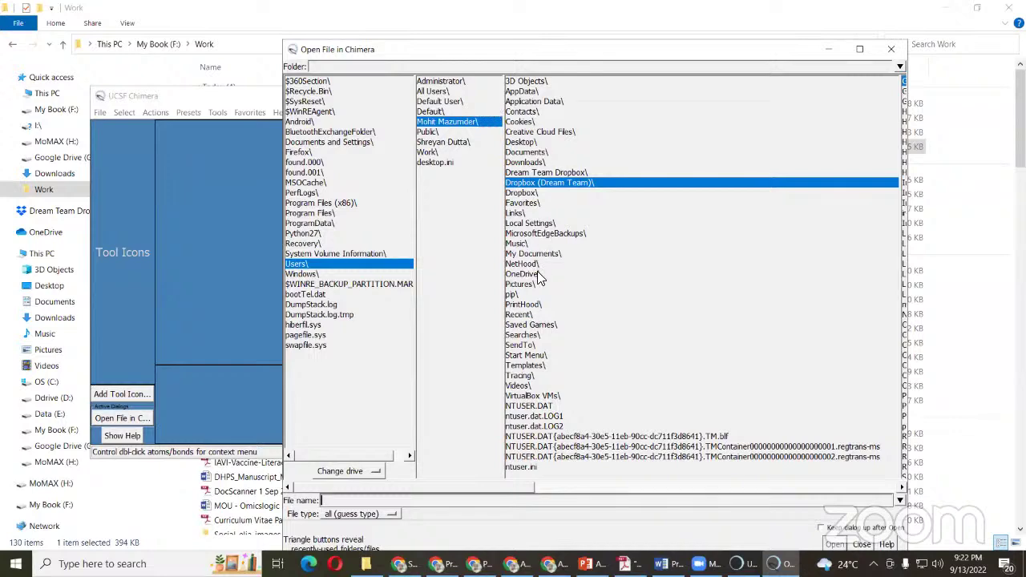
pyautogui.click(526, 162)
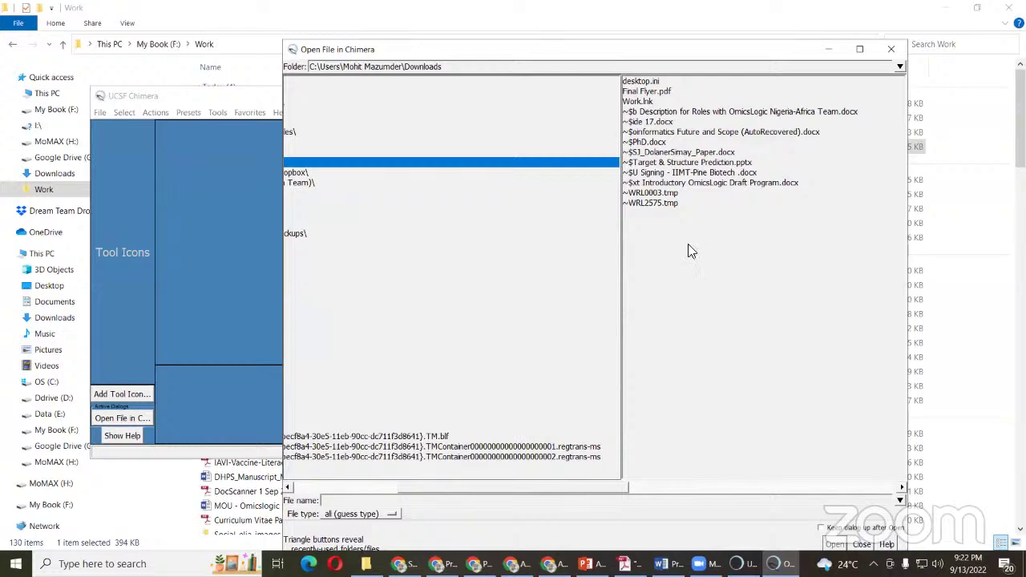
# - Copy the AF-A0A836FGM1-F1-model_v3 PDB file from the Work folder into the Downloads folder
pyautogui.click(366, 563)
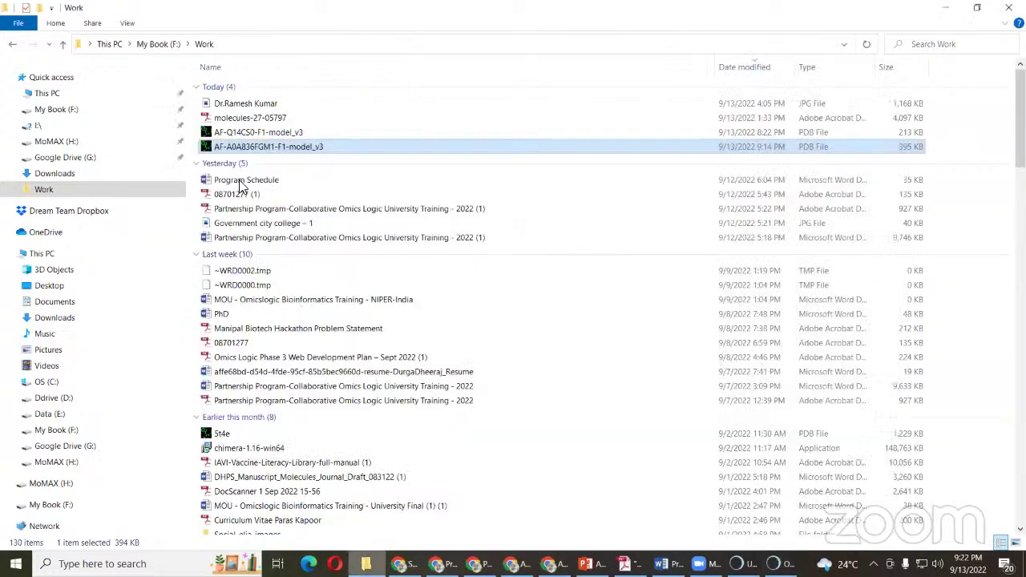
pyautogui.rightClick(260, 146)
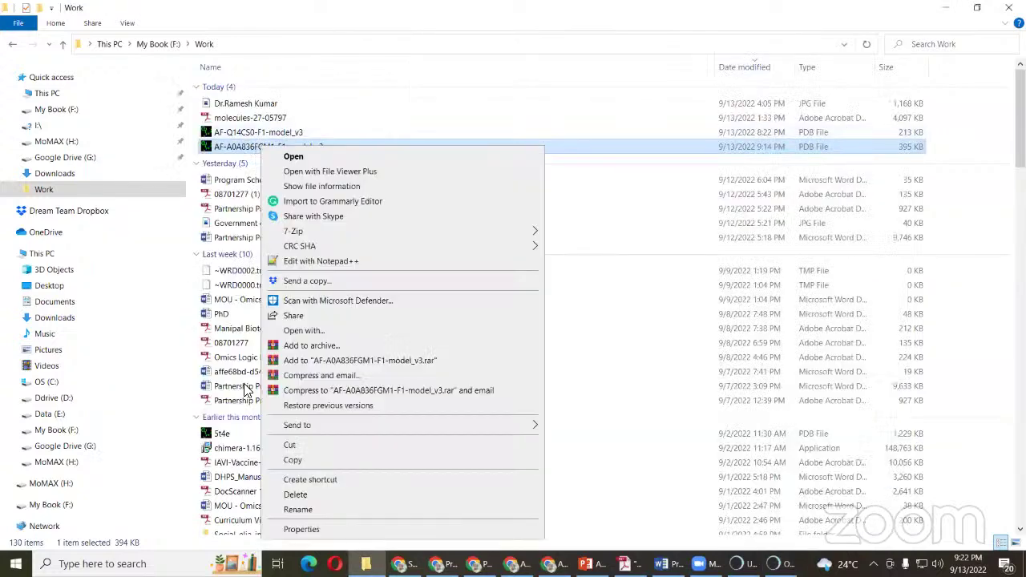
pyautogui.click(68, 175)
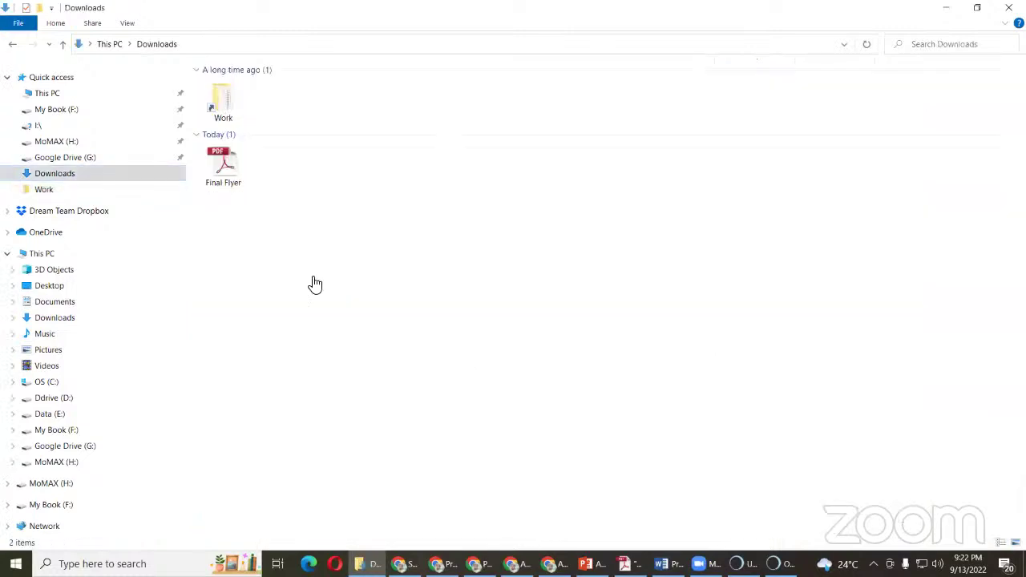
pyautogui.rightClick(312, 277)
pyautogui.click(345, 373)
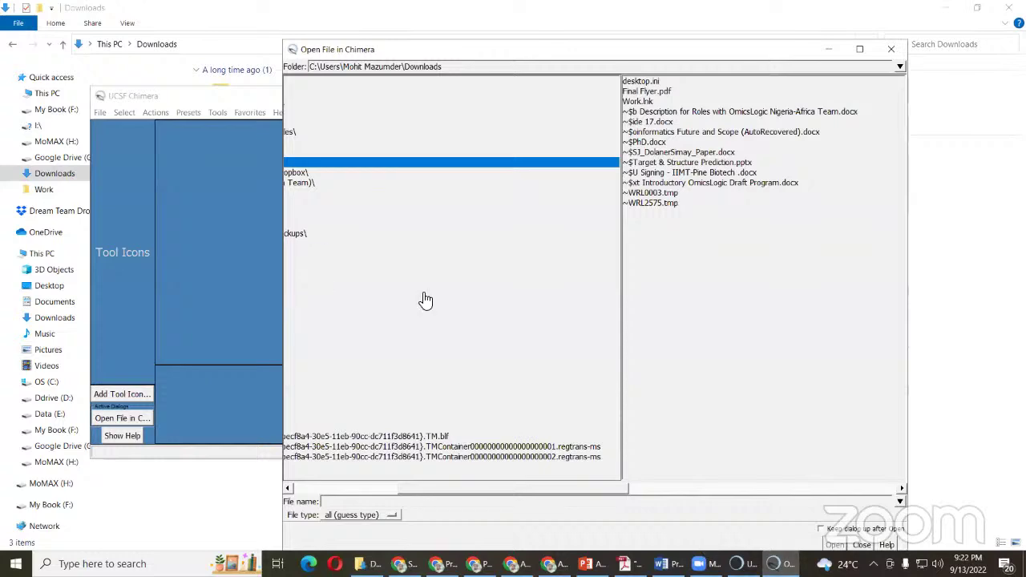
# - Refresh the Downloads listing in Chimera's file dialog and open AF-A0A836FGM1-F1-model_v3.pdb
pyautogui.moveTo(417, 488); pyautogui.dragTo(395, 491)
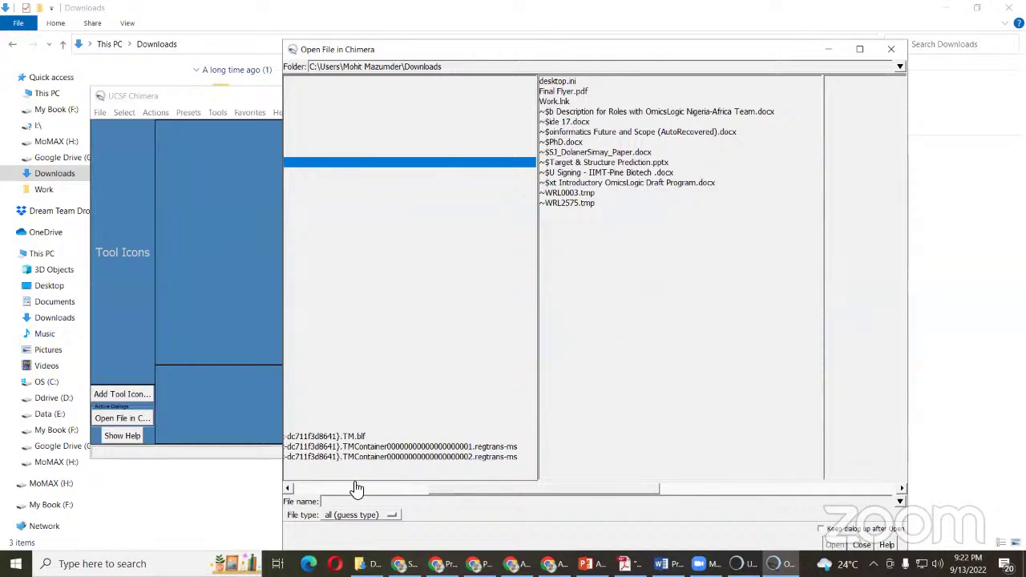
pyautogui.click(357, 489)
pyautogui.click(479, 152)
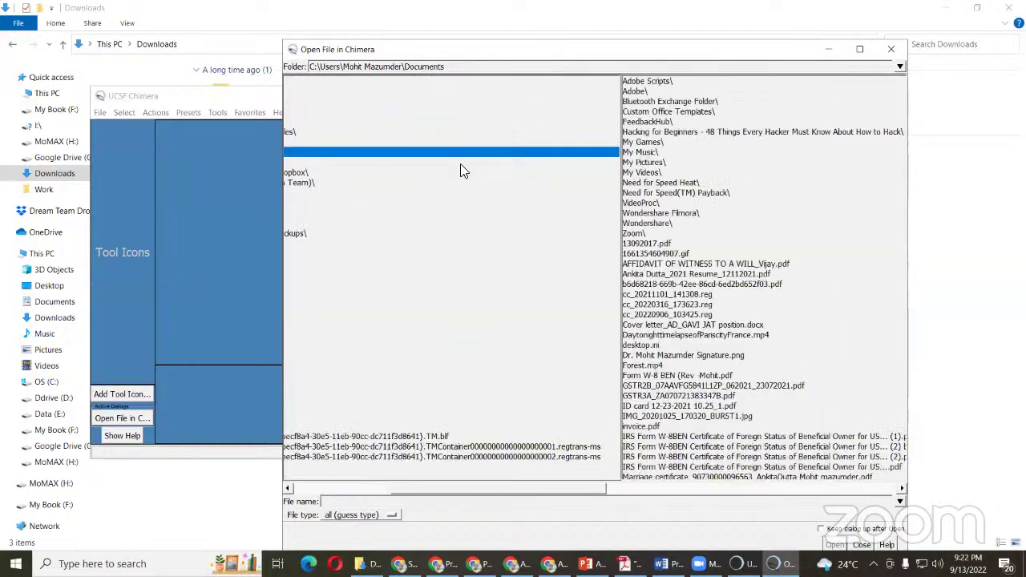
pyautogui.click(338, 162)
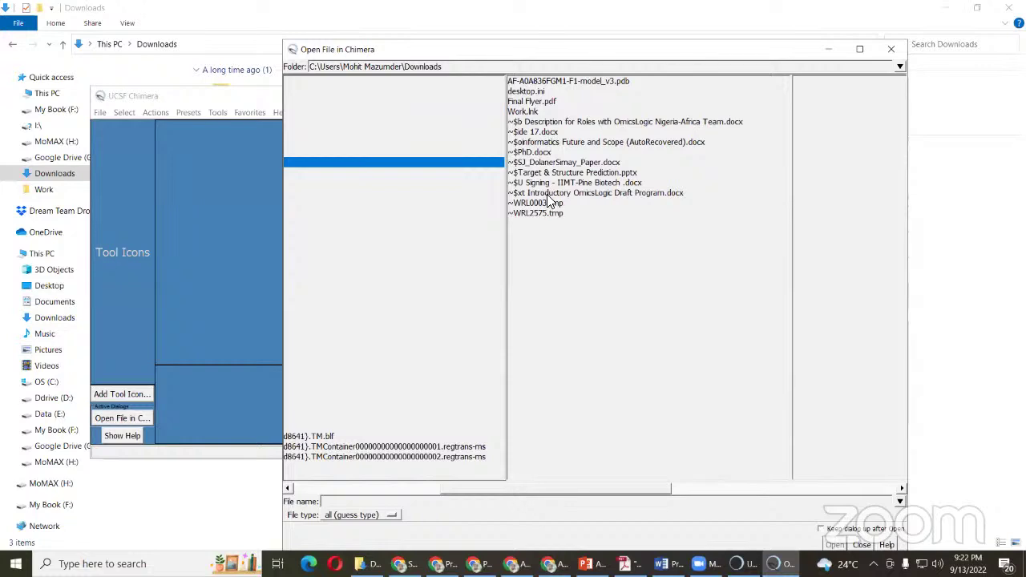
pyautogui.click(581, 83)
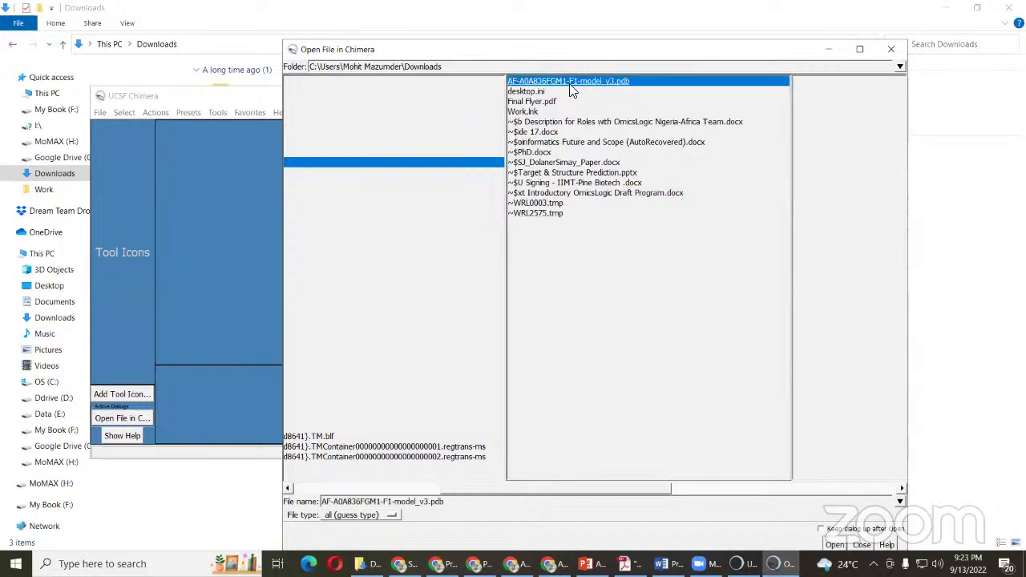
pyautogui.doubleClick(574, 82)
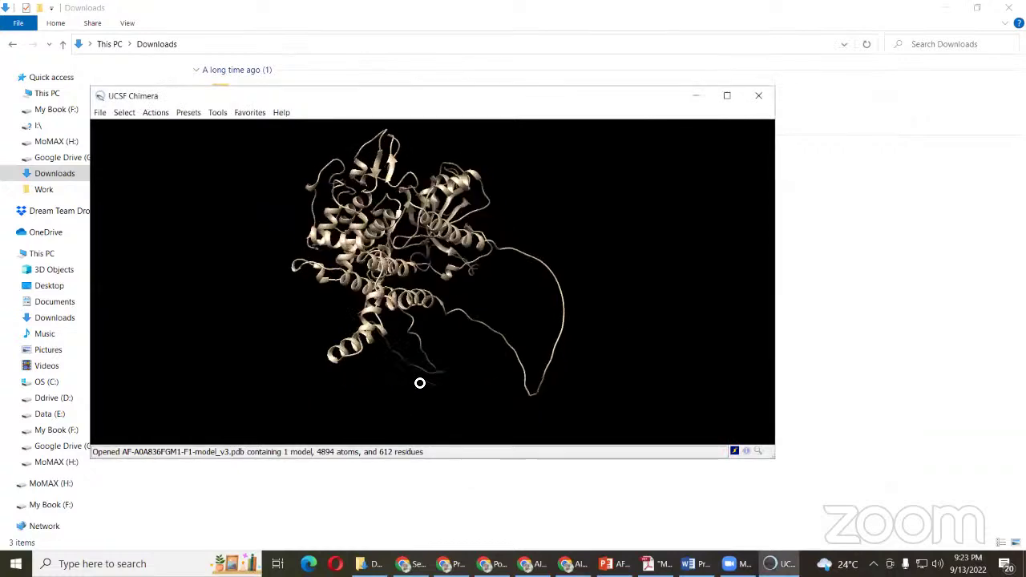
# - Maximize the Chimera window and examine the PINK1 kinase ribbon model from several angles
pyautogui.moveTo(419, 383); pyautogui.dragTo(320, 247)
pyautogui.moveTo(492, 301); pyautogui.dragTo(708, 115)
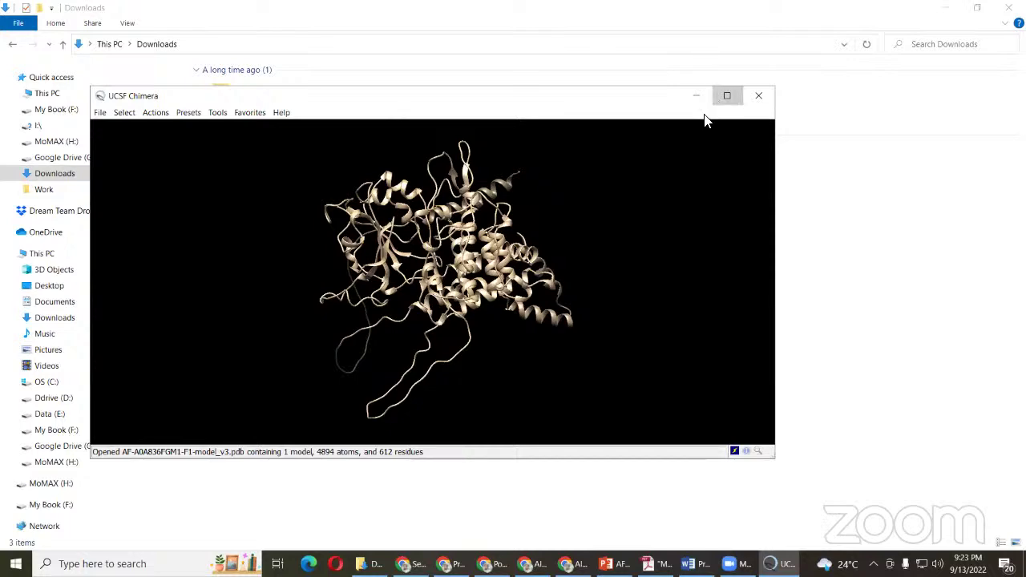
pyautogui.click(727, 95)
pyautogui.scroll(-3, 580, 206)
pyautogui.moveTo(580, 206); pyautogui.dragTo(544, 332)
pyautogui.scroll(3, 551, 444)
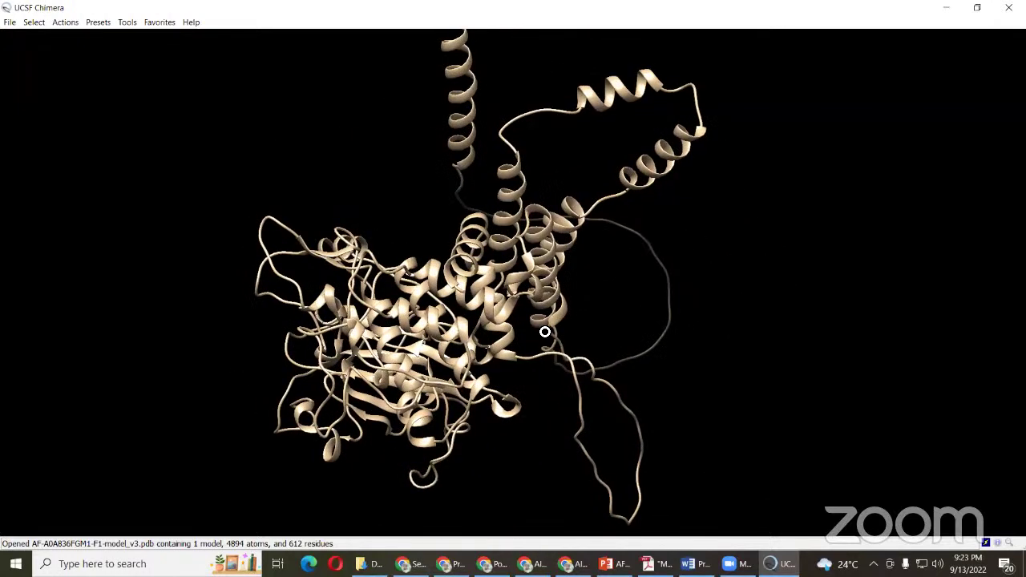
pyautogui.moveTo(439, 365); pyautogui.dragTo(575, 206)
pyautogui.moveTo(480, 172); pyautogui.dragTo(541, 288)
# - Apply the Interactive 3 (hydrophobicity surface) preset to the protein model and dismiss the surface calculation warning
pyautogui.click(98, 24)
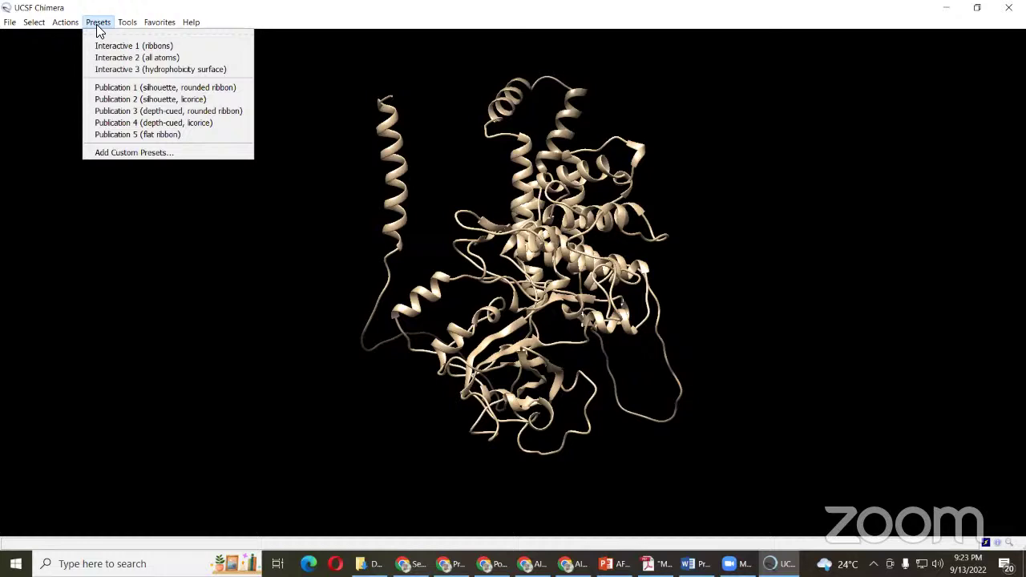
pyautogui.press('Down')
pyautogui.press('Down')
pyautogui.press('Down')
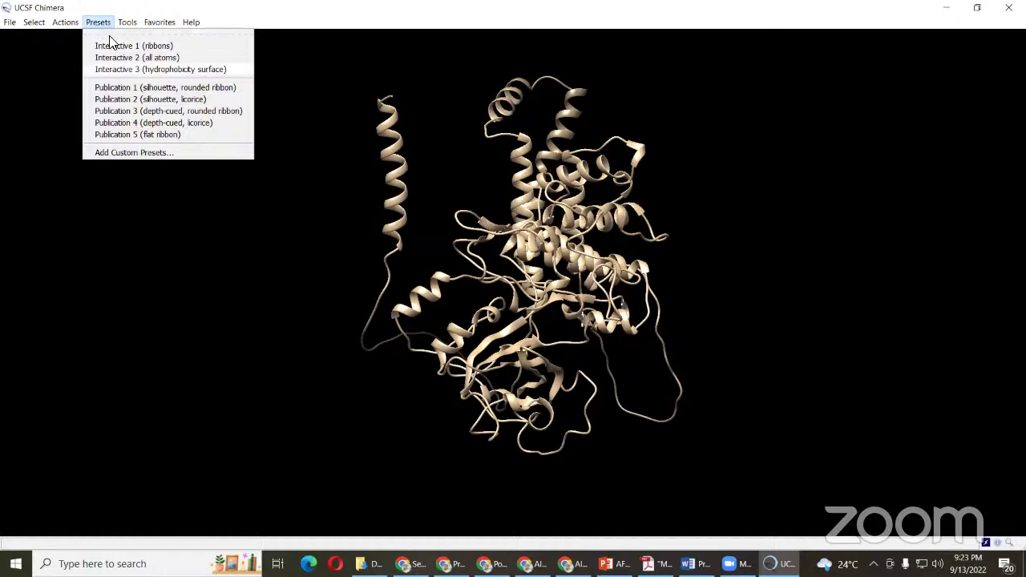
pyautogui.click(150, 69)
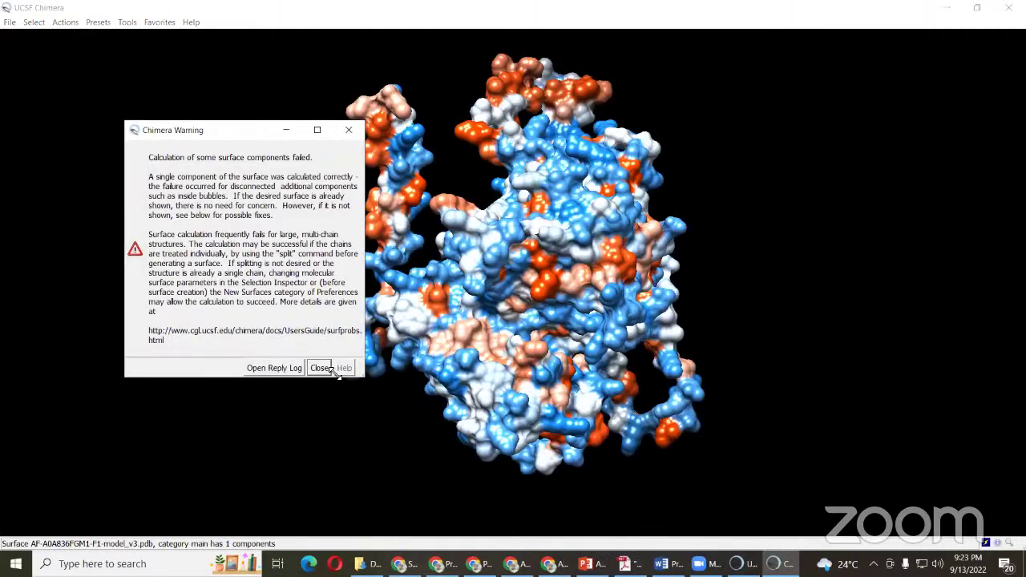
pyautogui.click(329, 367)
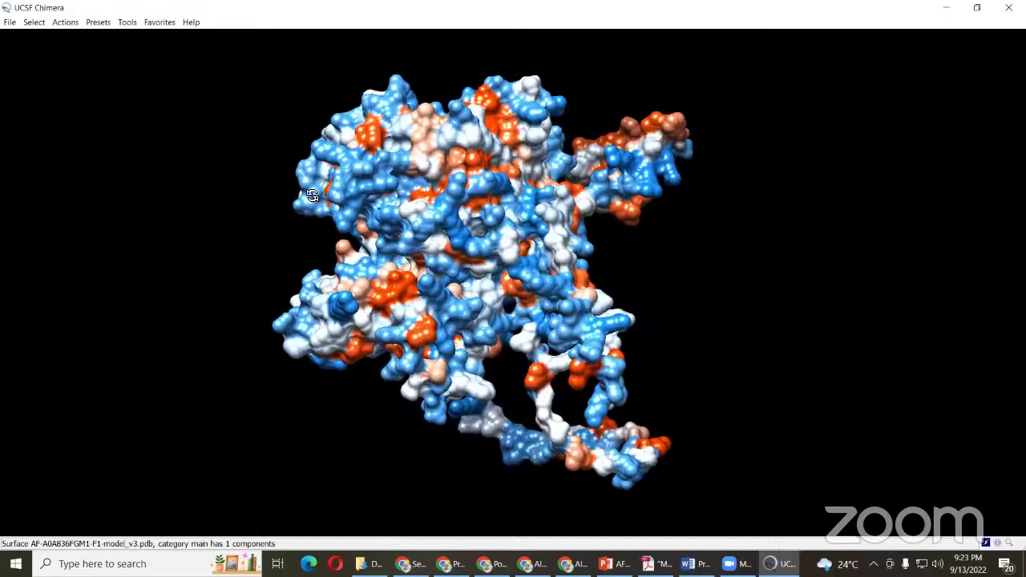
# - Examine the hydrophobicity-coloured surface of the protein from all sides, including its core and the extended loops
pyautogui.scroll(5, 380, 311)
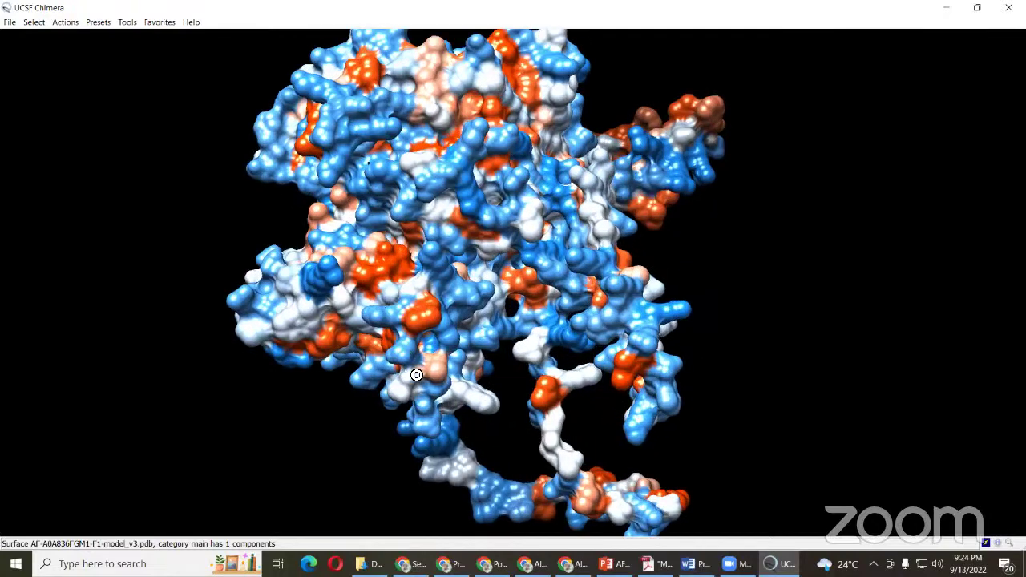
pyautogui.moveTo(426, 382); pyautogui.dragTo(592, 385)
pyautogui.moveTo(331, 308); pyautogui.dragTo(582, 328)
pyautogui.moveTo(639, 283)
pyautogui.mouseDown()
pyautogui.moveTo(671, 229)
pyautogui.moveTo(630, 289)
pyautogui.mouseUp()
pyautogui.moveTo(520, 340); pyautogui.dragTo(408, 270)
pyautogui.moveTo(413, 200); pyautogui.dragTo(551, 160)
pyautogui.scroll(-5, 593, 240)
pyautogui.moveTo(638, 325); pyautogui.dragTo(588, 197)
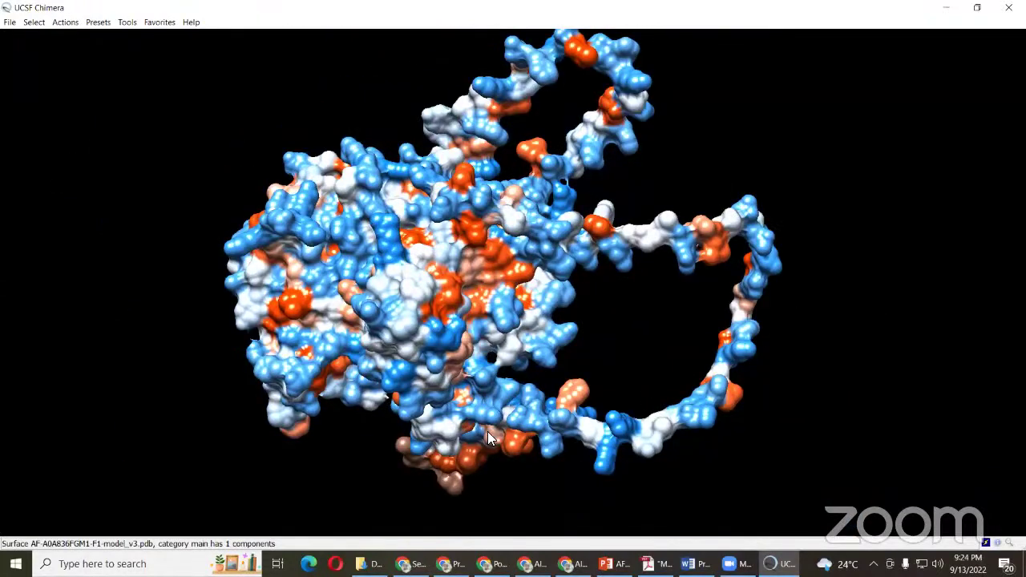
pyautogui.moveTo(454, 237); pyautogui.dragTo(465, 327)
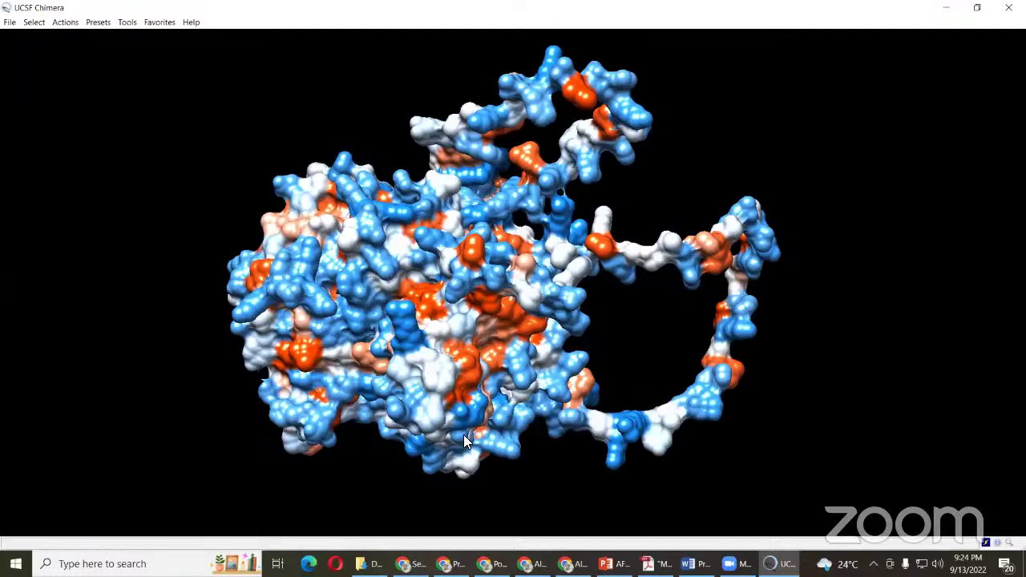
pyautogui.moveTo(399, 343); pyautogui.dragTo(684, 376)
pyautogui.moveTo(522, 447); pyautogui.dragTo(619, 131)
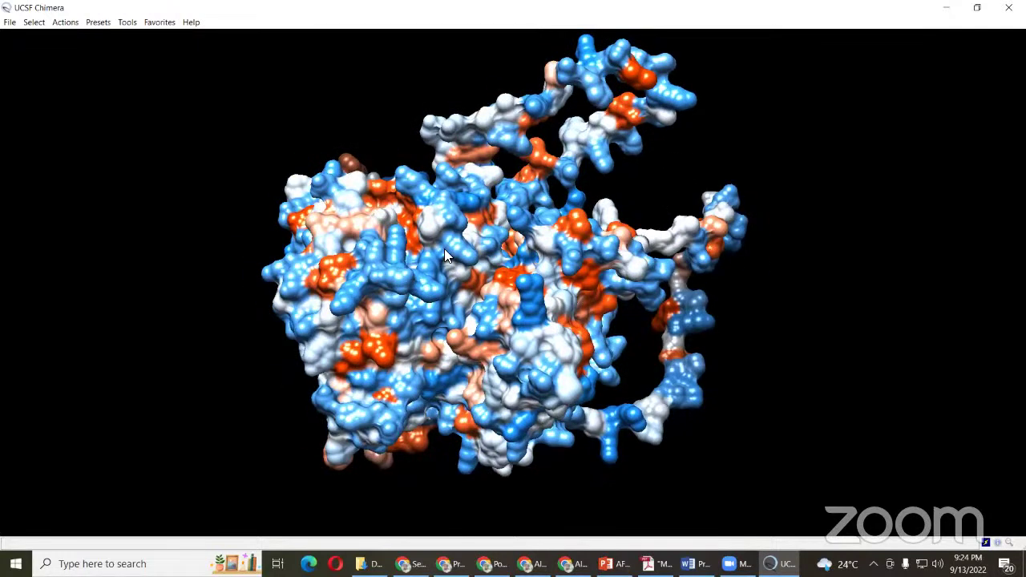
pyautogui.moveTo(430, 275); pyautogui.dragTo(473, 409)
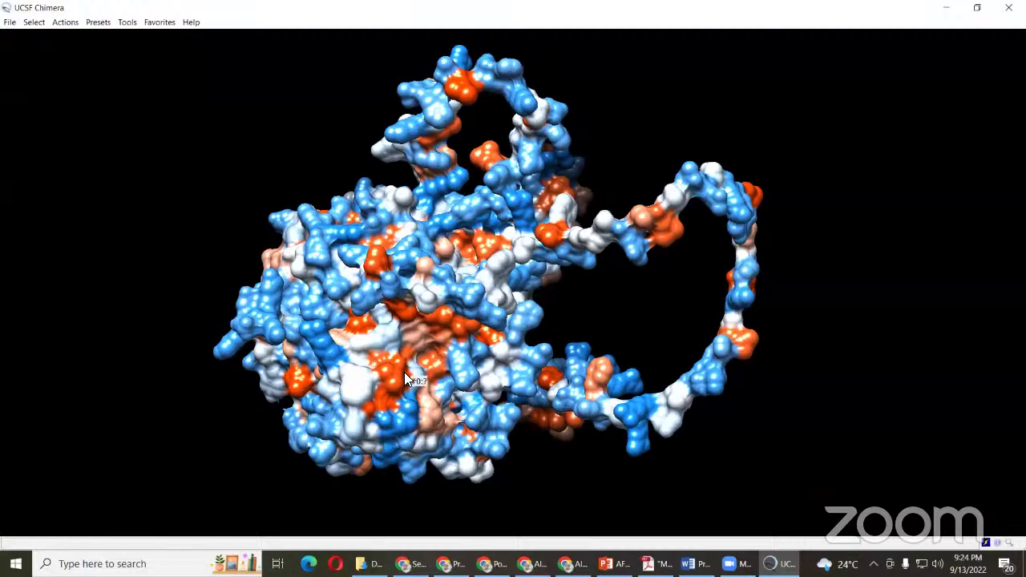
pyautogui.moveTo(457, 293); pyautogui.dragTo(609, 405)
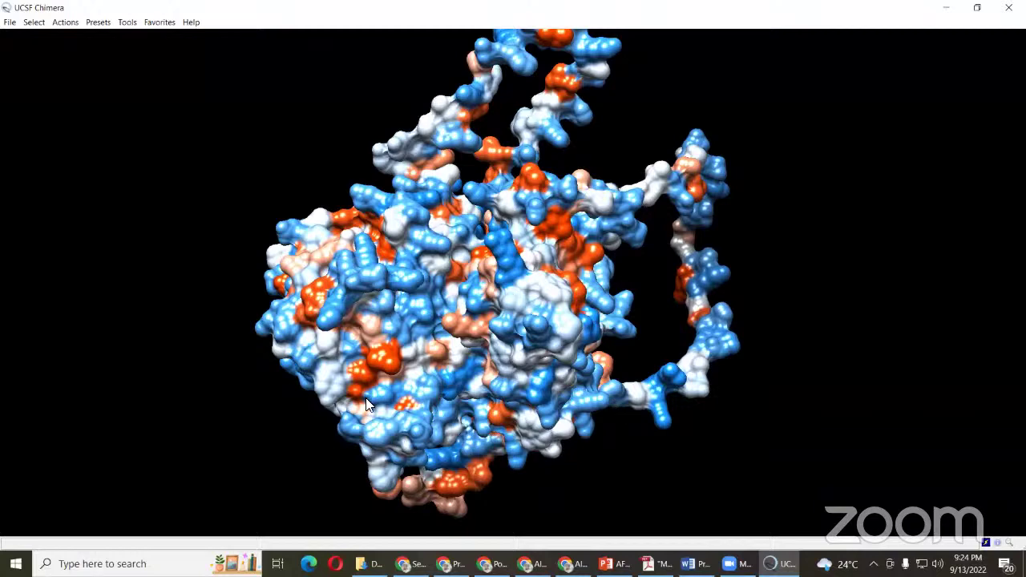
pyautogui.moveTo(412, 281); pyautogui.dragTo(376, 368)
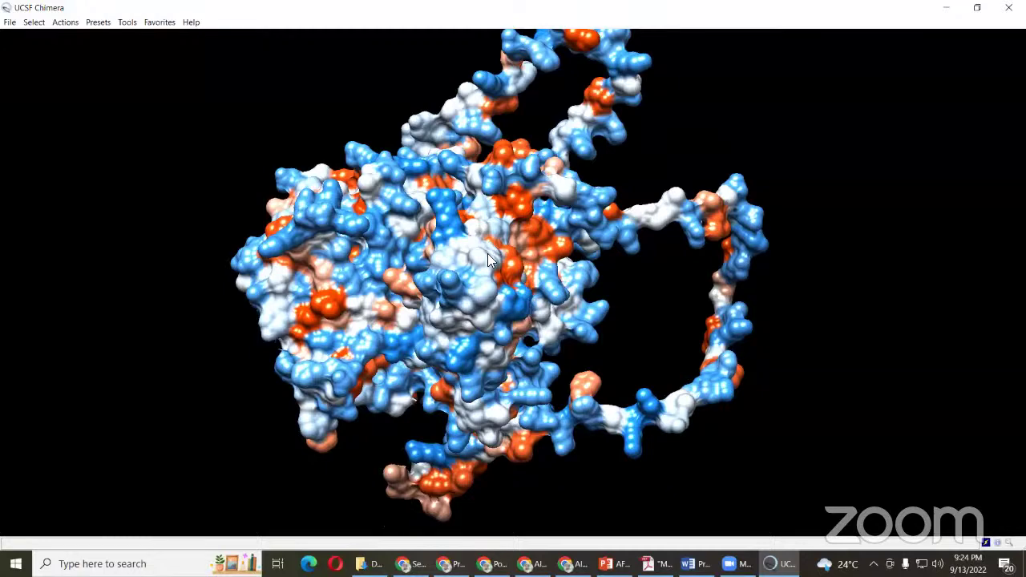
# - Apply the Interactive 1 (ribbons) preset to the protein model and view it from another angle
pyautogui.click(98, 22)
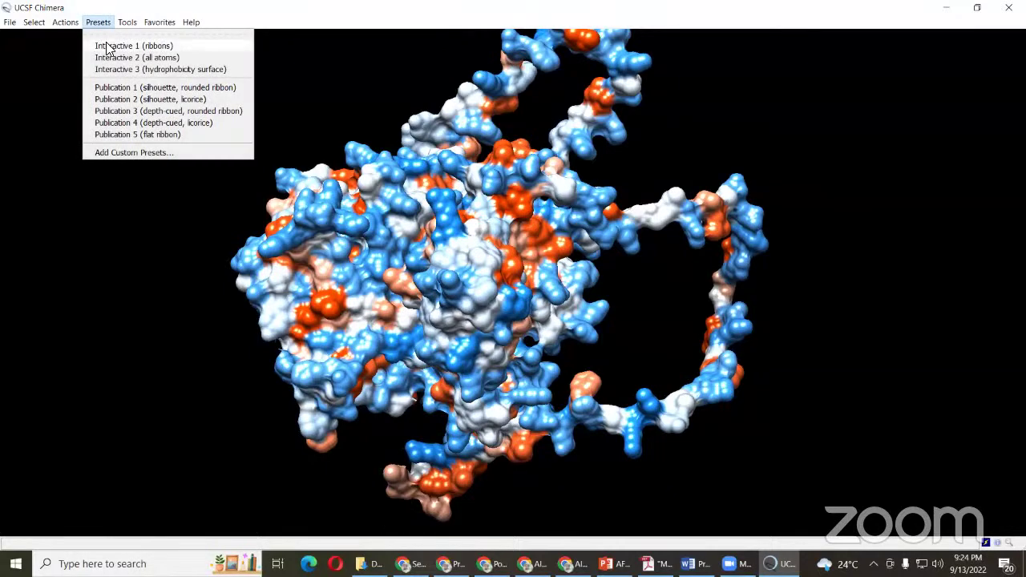
pyautogui.click(109, 48)
pyautogui.moveTo(323, 201); pyautogui.dragTo(453, 325)
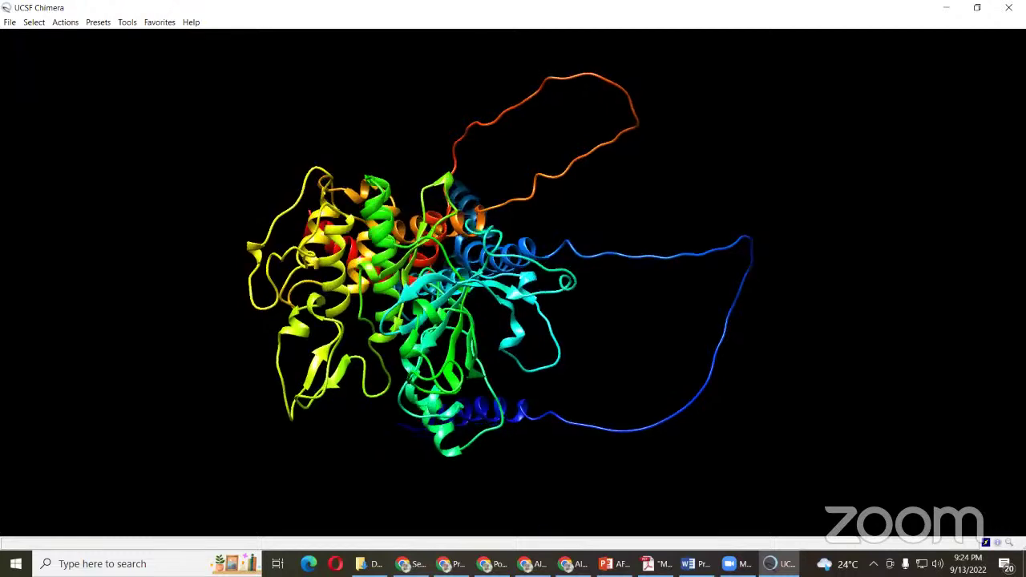
# - Switch back to the browser window showing the PINK1 kinase entry in the AlphaFold database
pyautogui.moveTo(450, 563)
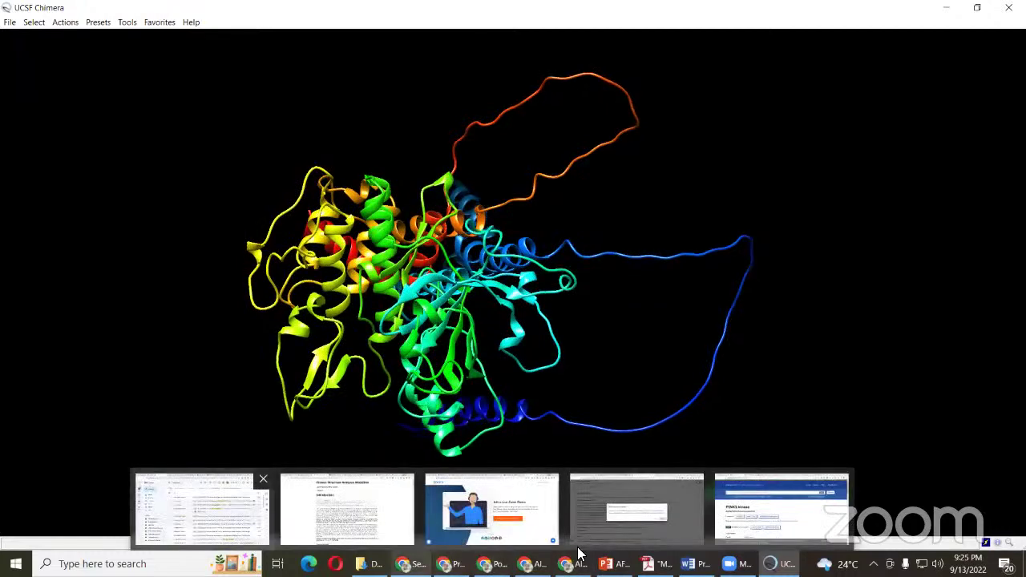
pyautogui.click(750, 510)
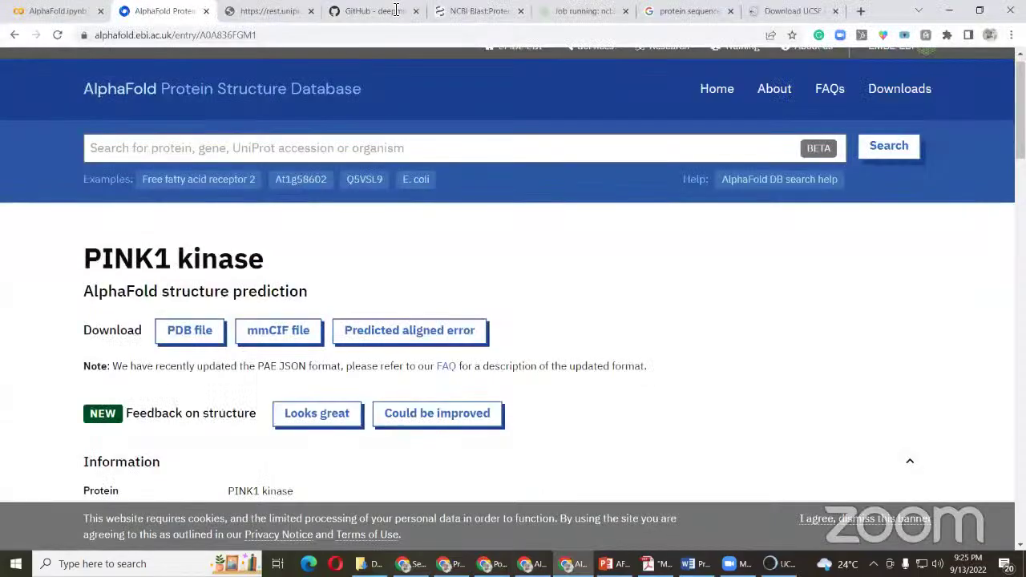
# - Examine the top PINK1 hit's scores, query cover and percent identity in the NCBI BLAST results, referring back to the UniProt FASTA sequence
pyautogui.click(479, 11)
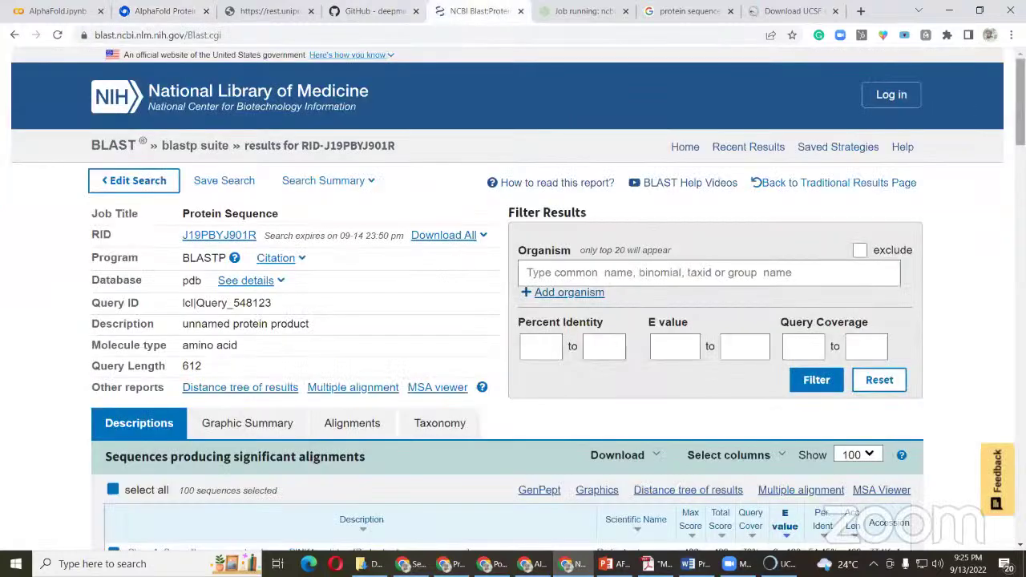
pyautogui.scroll(-2, 519, 298)
pyautogui.scroll(-2, 513, 321)
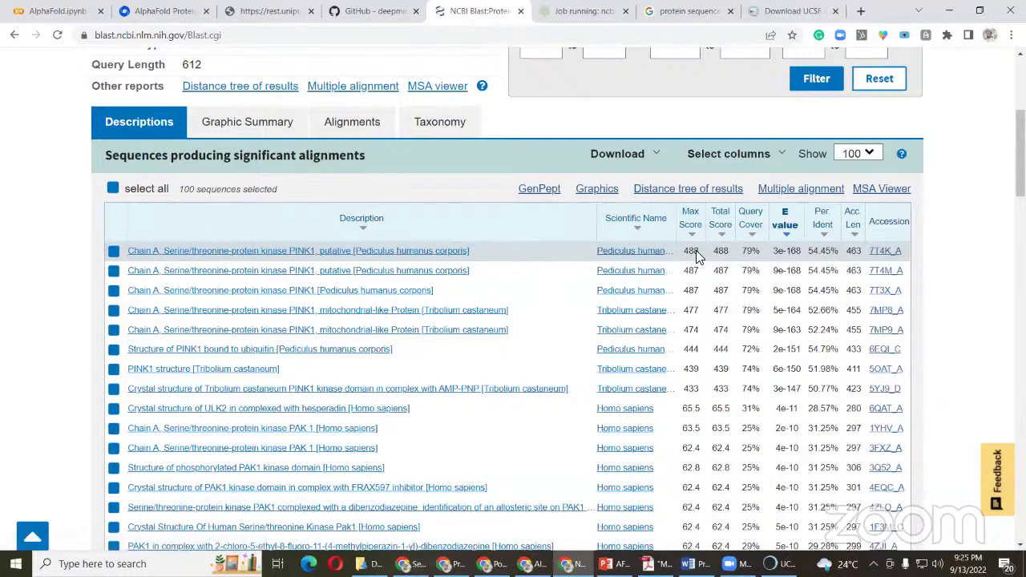
pyautogui.moveTo(741, 251); pyautogui.dragTo(761, 251)
pyautogui.moveTo(838, 248); pyautogui.dragTo(762, 251)
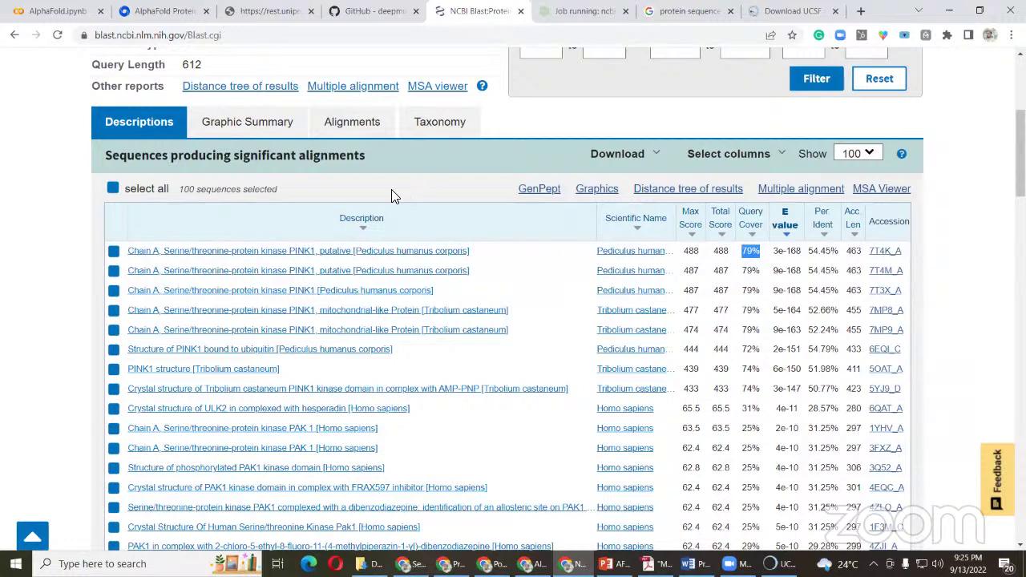
pyautogui.click(275, 11)
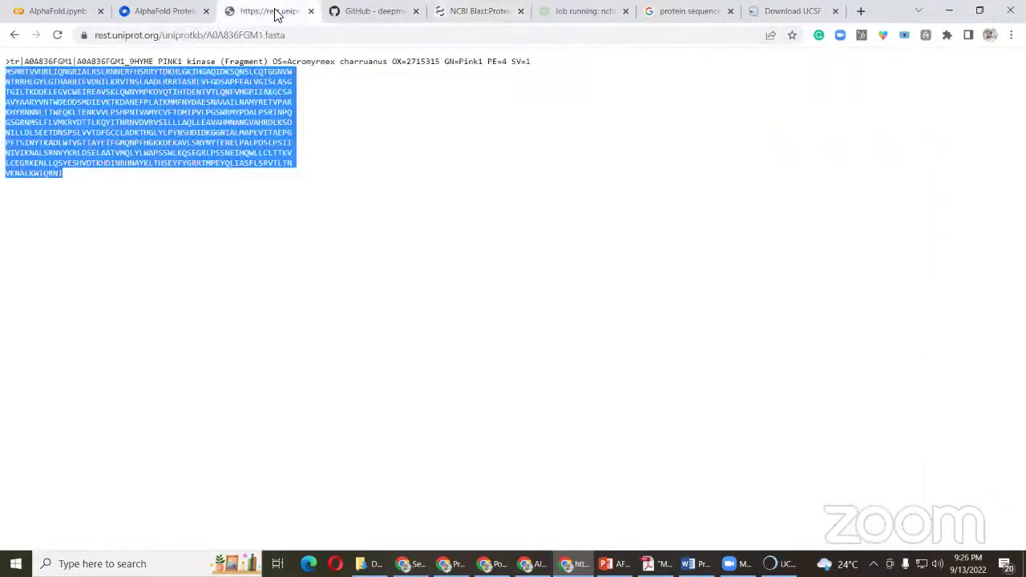
pyautogui.click(490, 11)
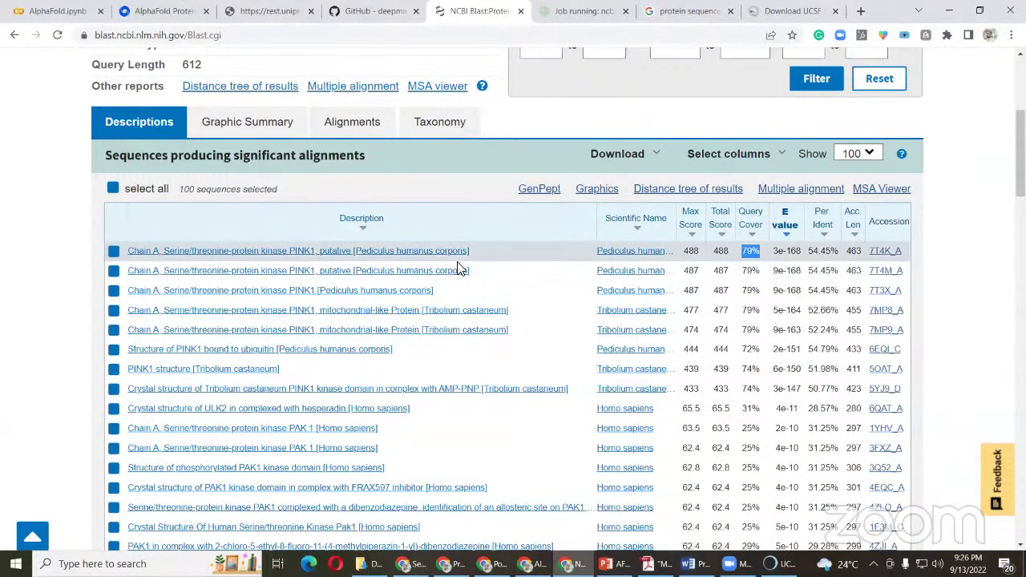
pyautogui.click(749, 250)
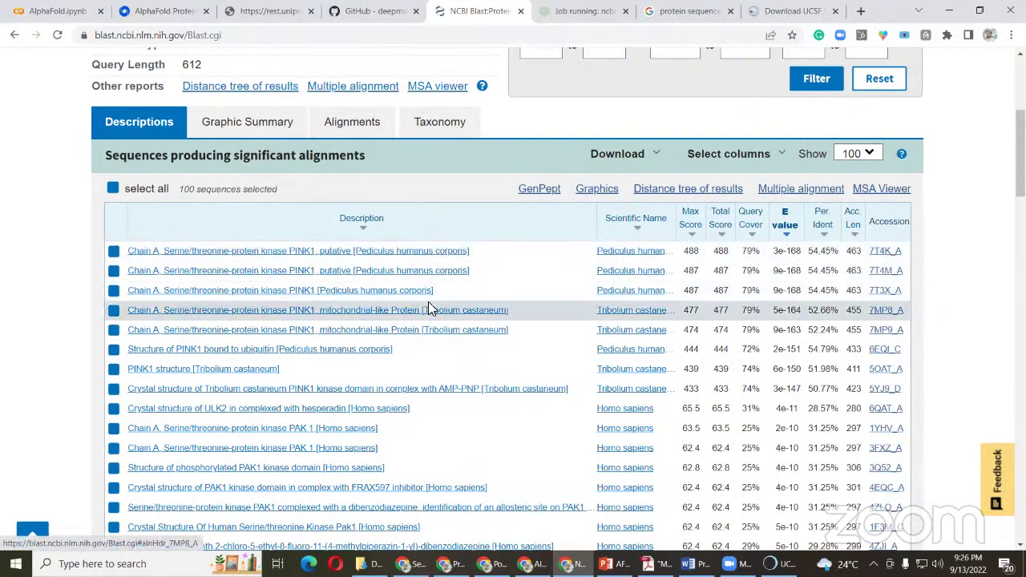
# - Look over the lower-ranked BLAST hits and open the pairwise alignment of top hit 7T4K_A, retrying the alignment load
pyautogui.scroll(-1, 428, 303)
pyautogui.scroll(-3, 428, 307)
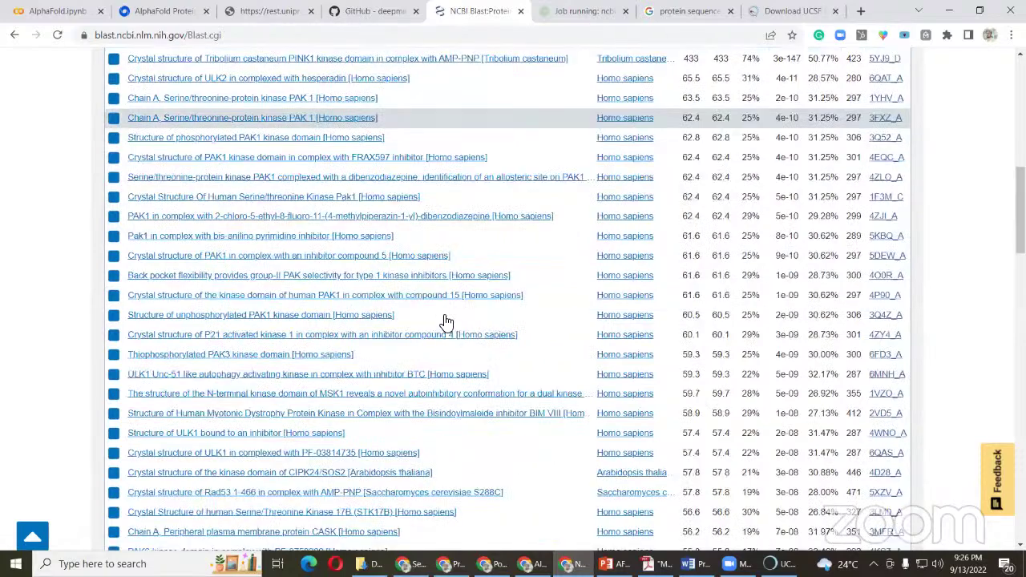
pyautogui.scroll(-3, 453, 307)
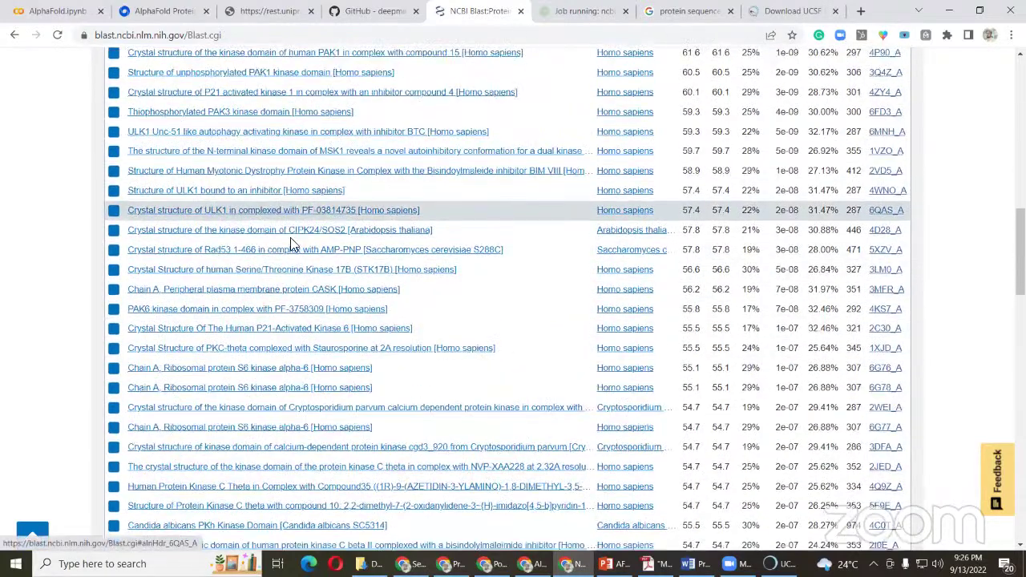
pyautogui.scroll(10, 291, 251)
pyautogui.click(378, 252)
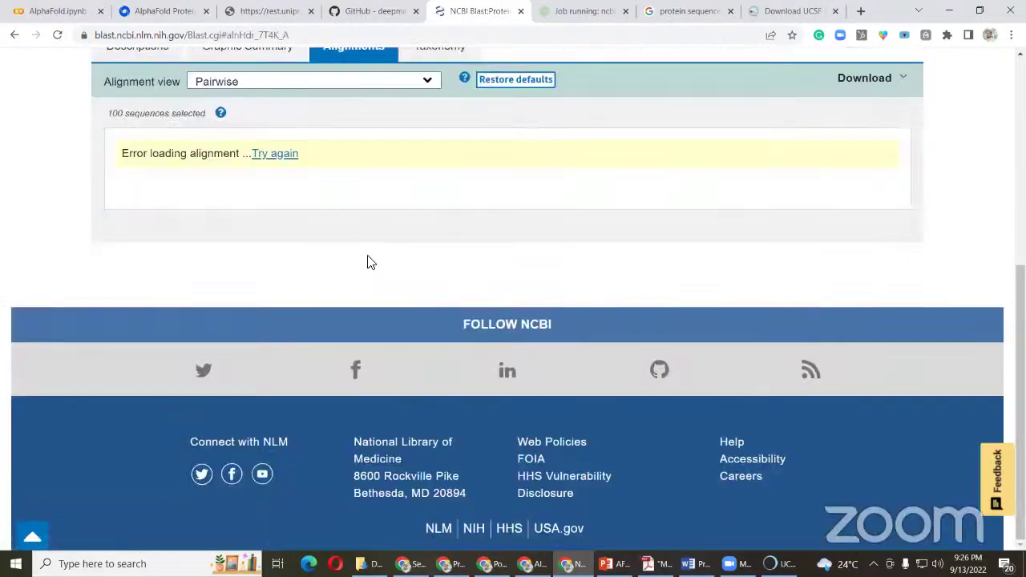
pyautogui.scroll(5, 336, 229)
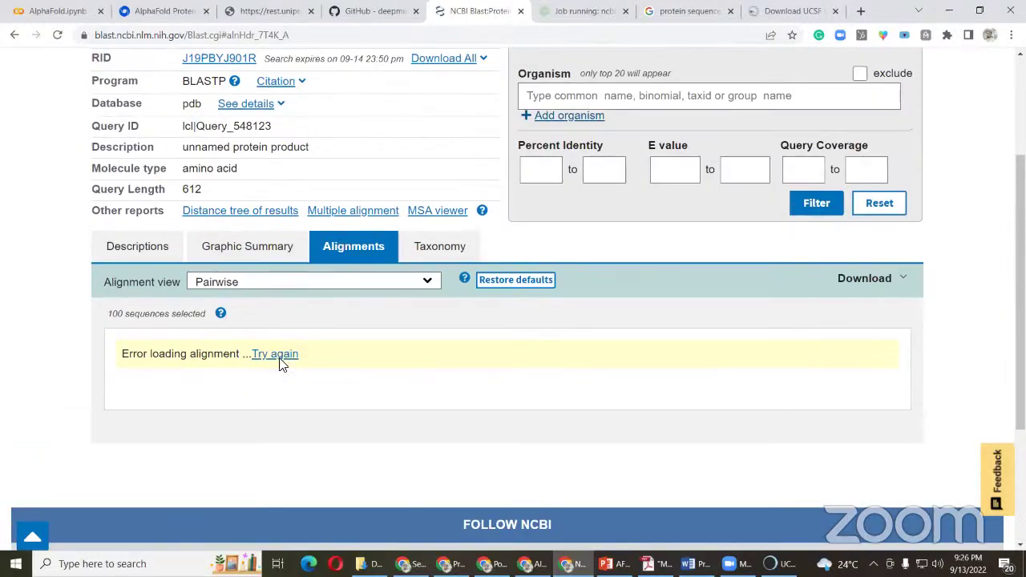
pyautogui.click(279, 358)
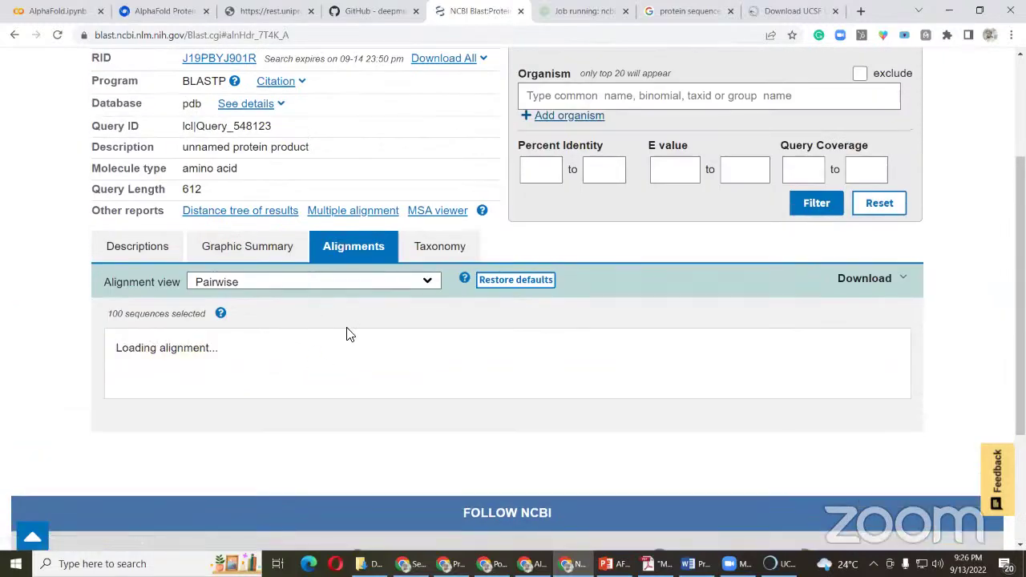
# - Examine the pairwise alignment between the query and 7T4K_A, including its identities, positives, gaps and all the aligned sequence rows
pyautogui.scroll(-1, 376, 317)
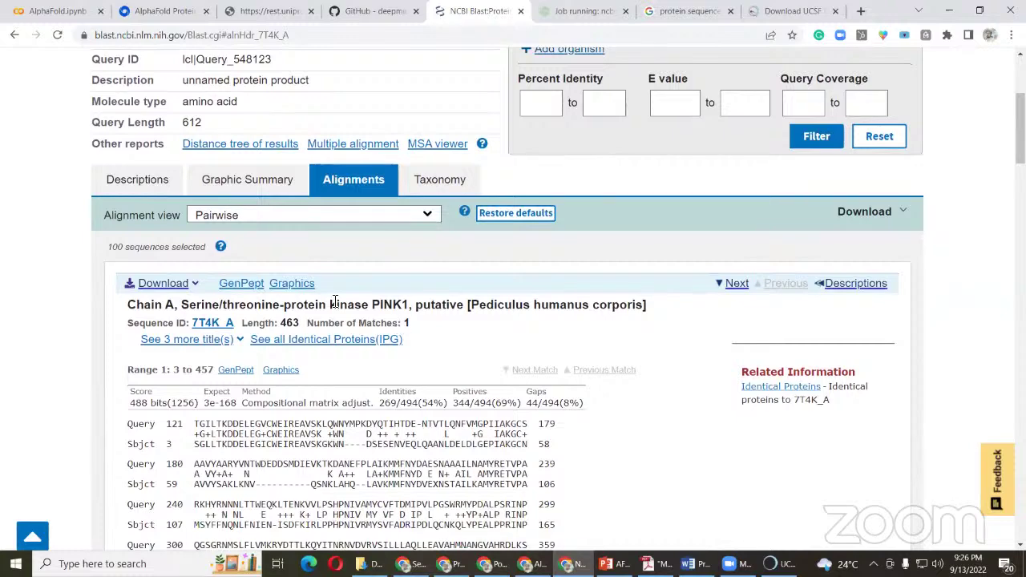
pyautogui.scroll(-2, 279, 229)
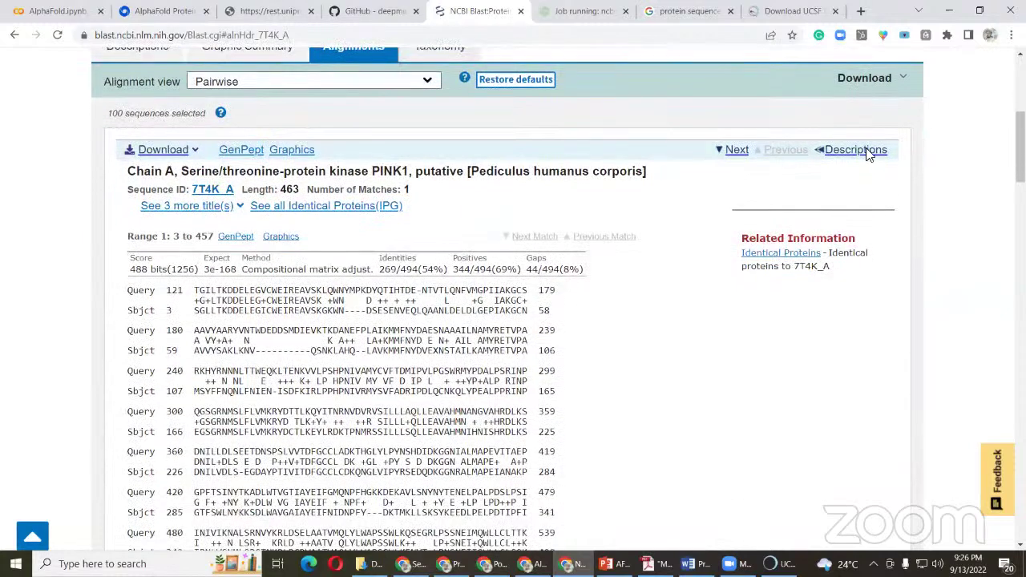
pyautogui.scroll(2, 868, 154)
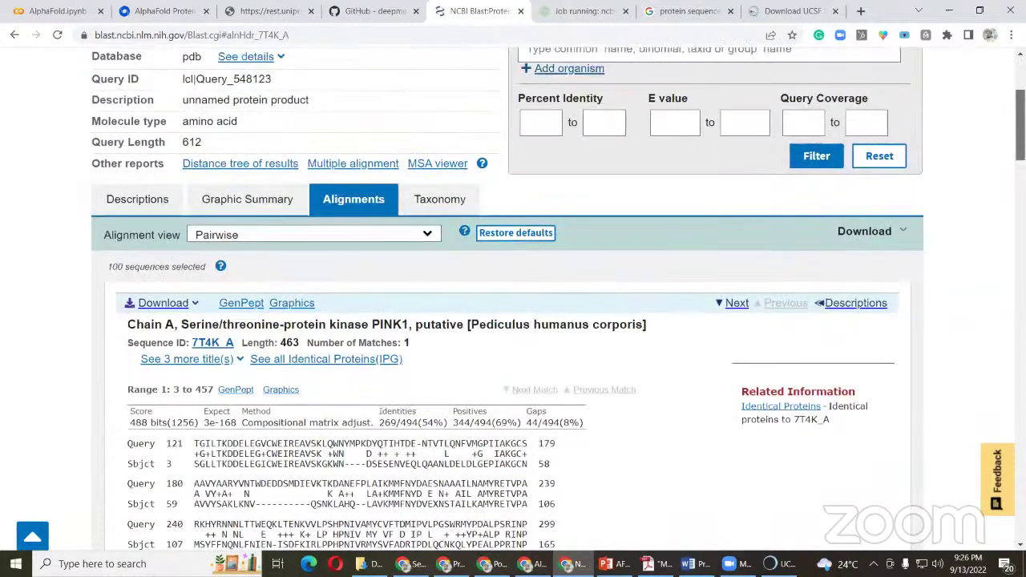
pyautogui.scroll(2, 300, 202)
pyautogui.scroll(-3, 301, 202)
pyautogui.scroll(-2, 240, 186)
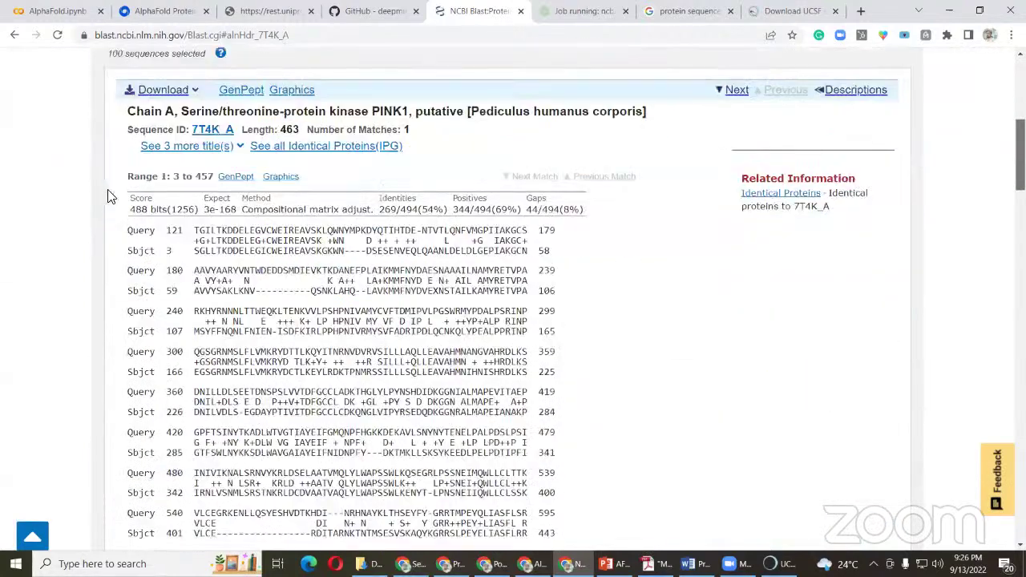
pyautogui.scroll(-1, 364, 176)
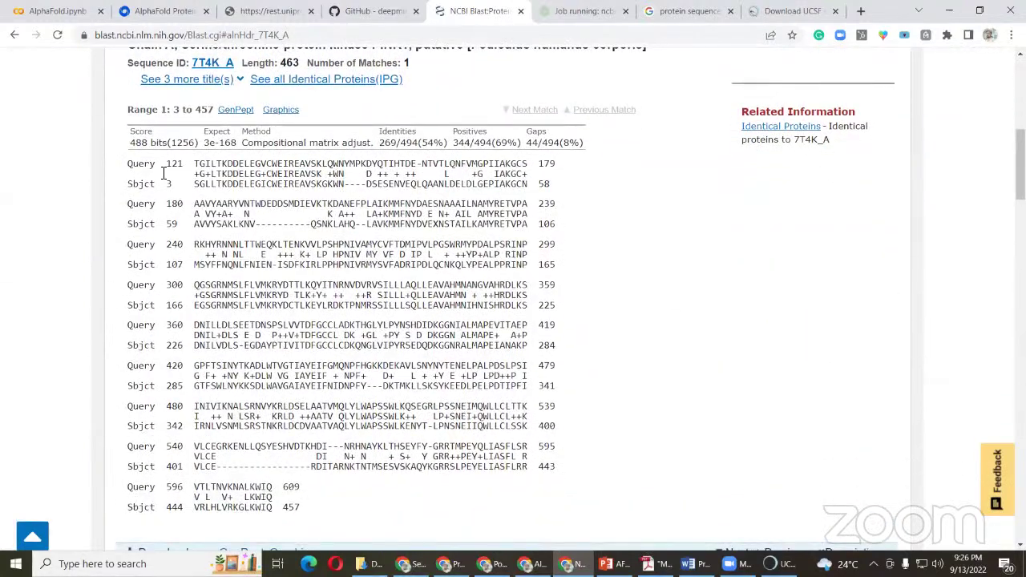
pyautogui.moveTo(122, 165); pyautogui.dragTo(361, 521)
pyautogui.click(324, 228)
pyautogui.scroll(-2, 301, 223)
pyautogui.scroll(3, 284, 415)
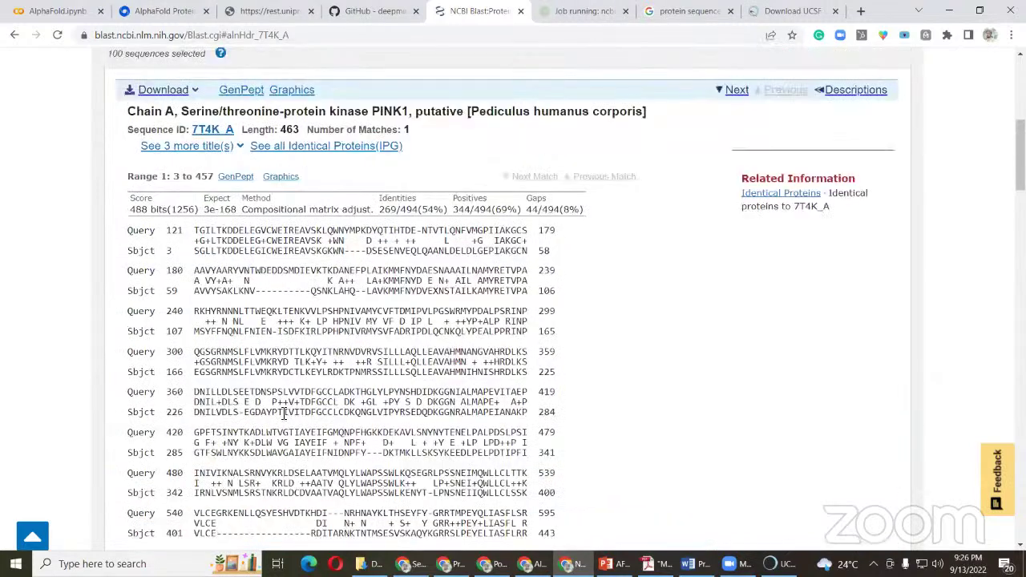
pyautogui.scroll(1, 343, 361)
pyautogui.scroll(5, 343, 361)
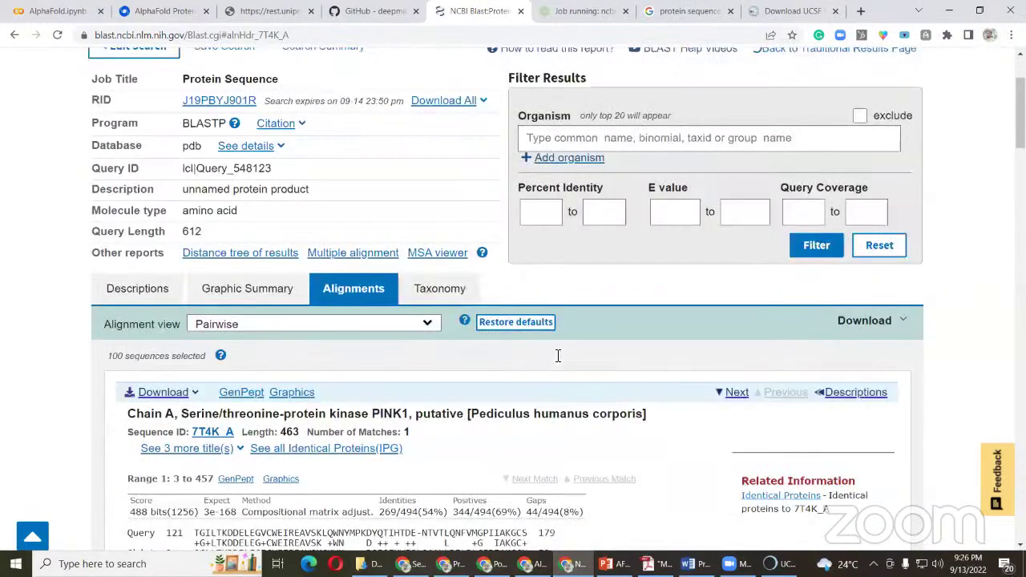
pyautogui.scroll(2, 540, 352)
pyautogui.scroll(-3, 161, 165)
# - Return to the BLAST hit descriptions and highlight the top hit's query cover and percent identity values
pyautogui.click(159, 165)
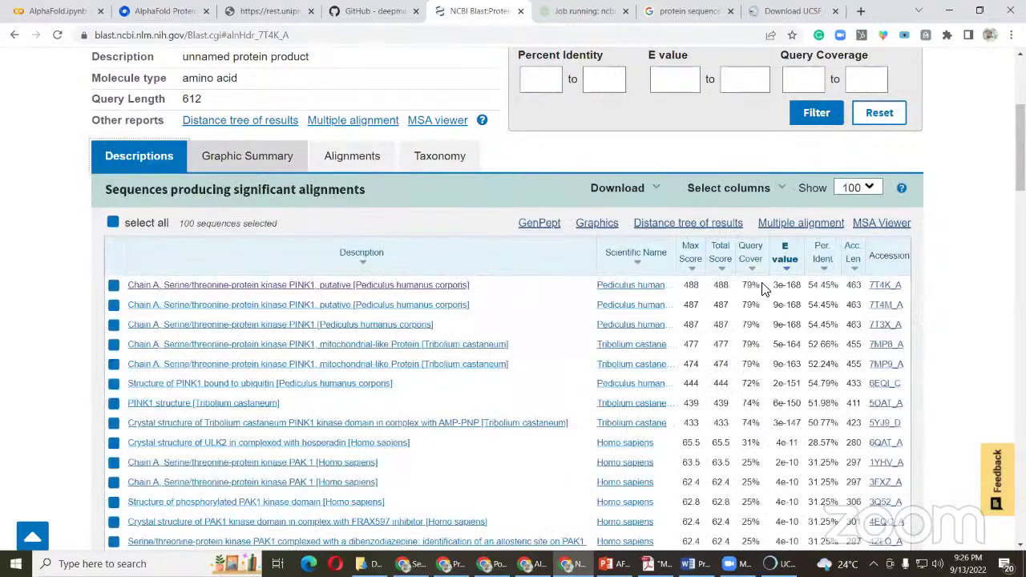
pyautogui.doubleClick(747, 285)
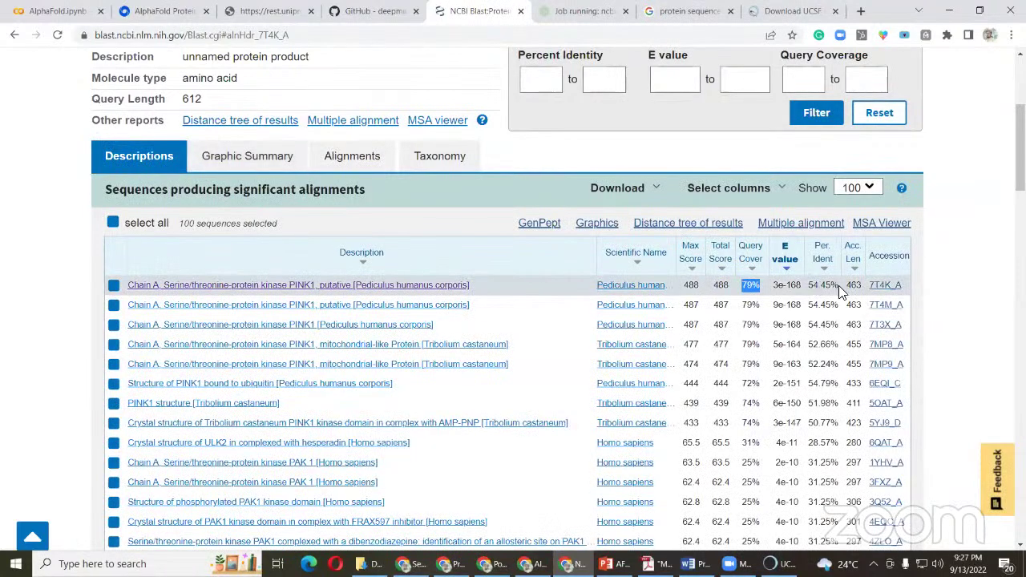
pyautogui.doubleClick(815, 287)
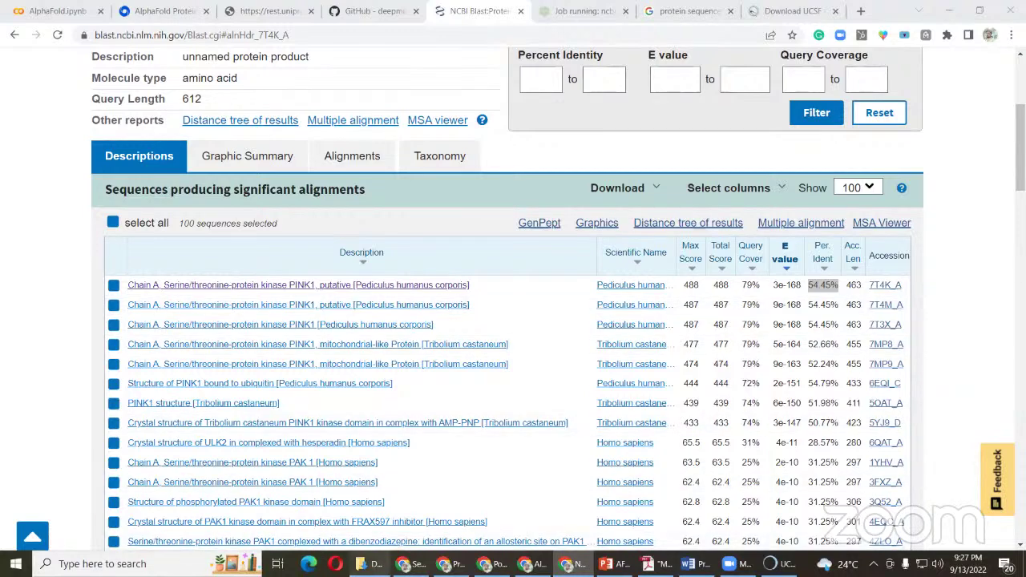
# - Open the AF-A0A836FGM1-F1-model_v3 file from the Downloads folder in PyMOL and maximize the viewer
pyautogui.click(369, 564)
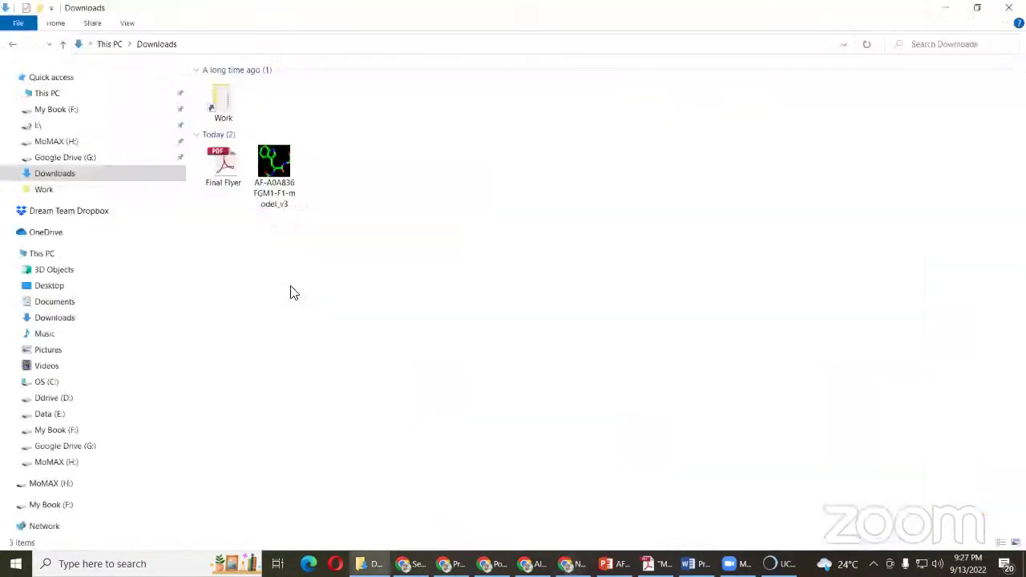
pyautogui.click(277, 183)
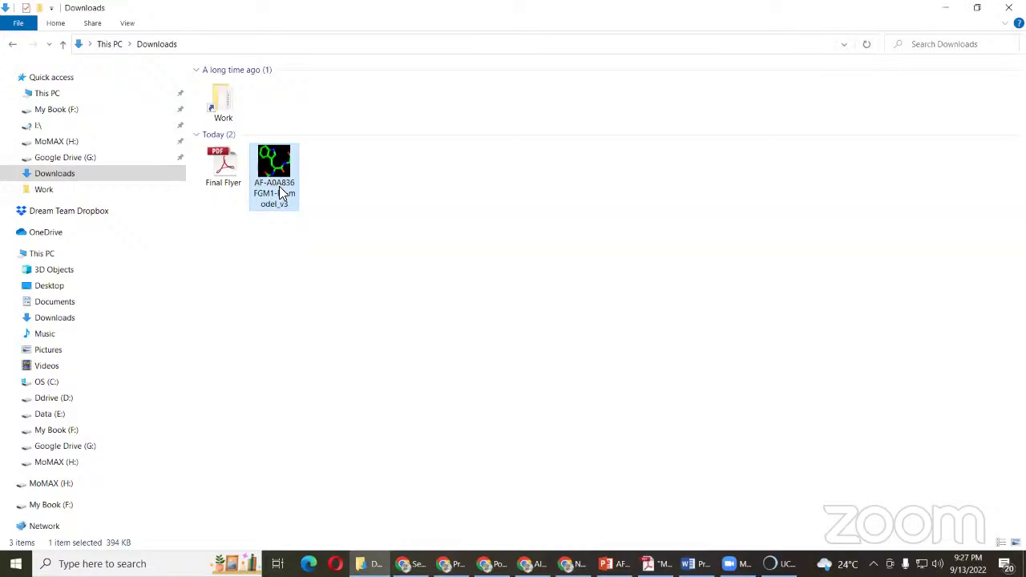
pyautogui.doubleClick(280, 193)
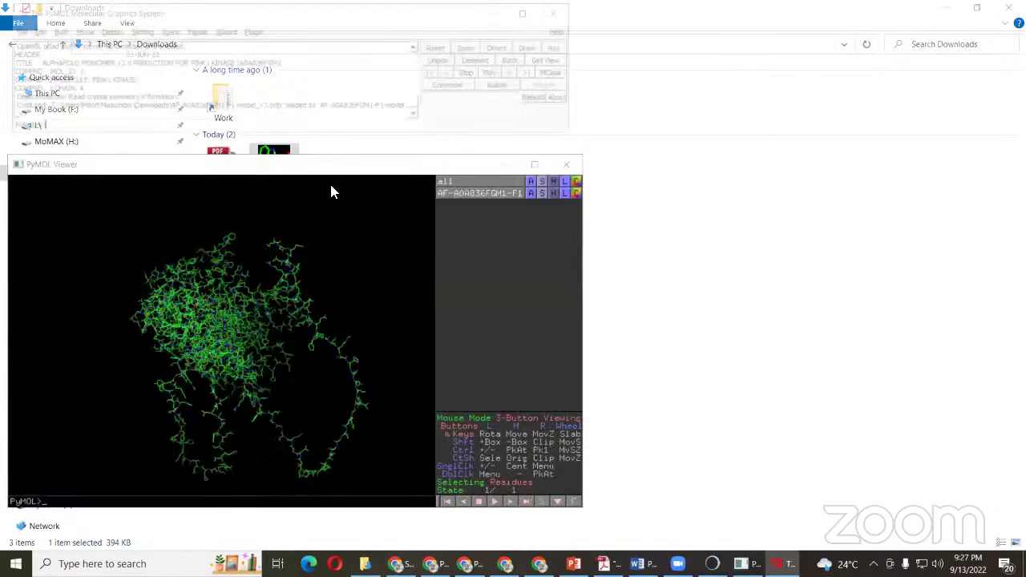
pyautogui.click(535, 164)
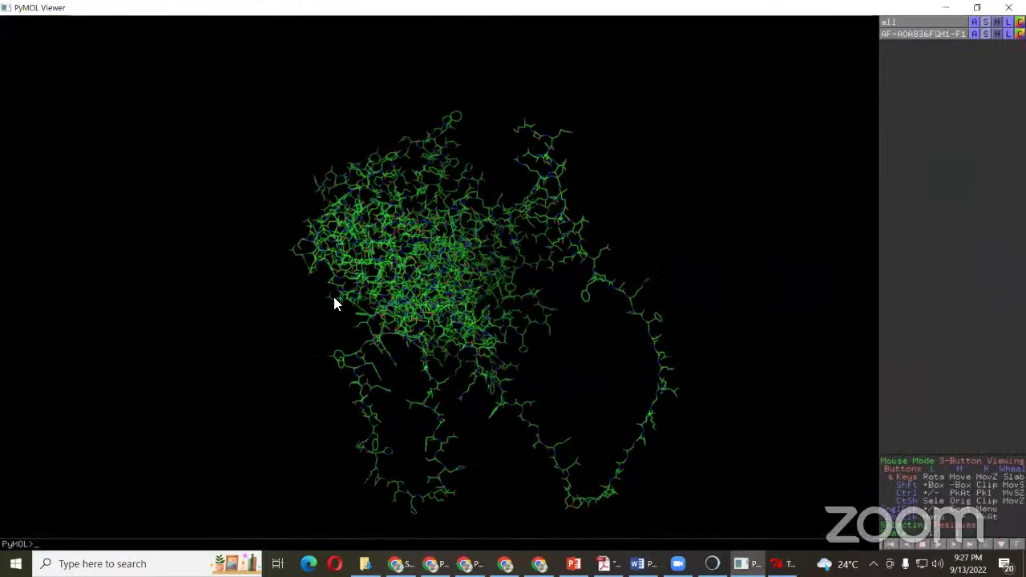
# - Show the AlphaFold protein model as a cartoon in addition to its lines and view it from different angles
pyautogui.moveTo(295, 320); pyautogui.dragTo(999, 41)
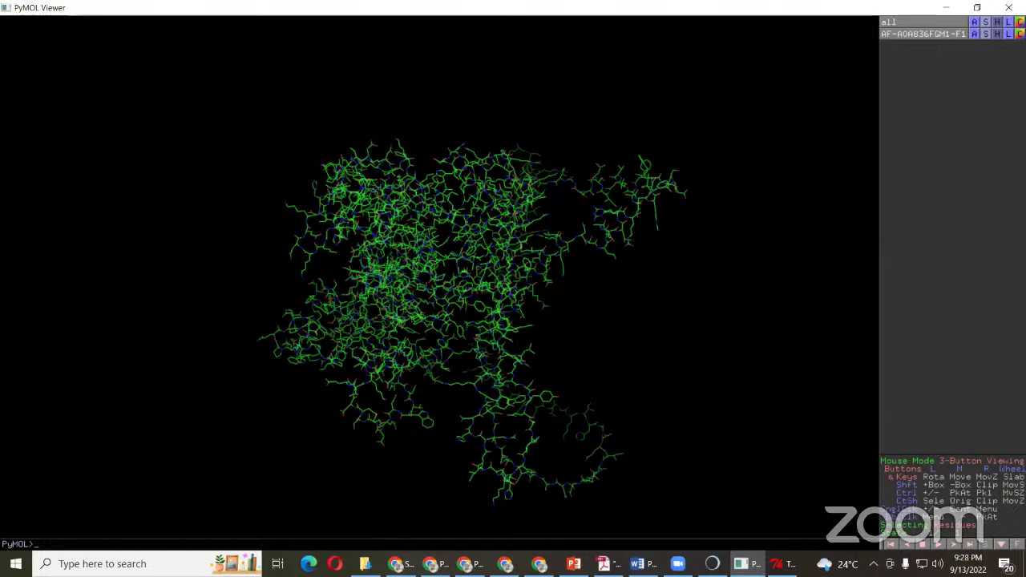
pyautogui.click(985, 35)
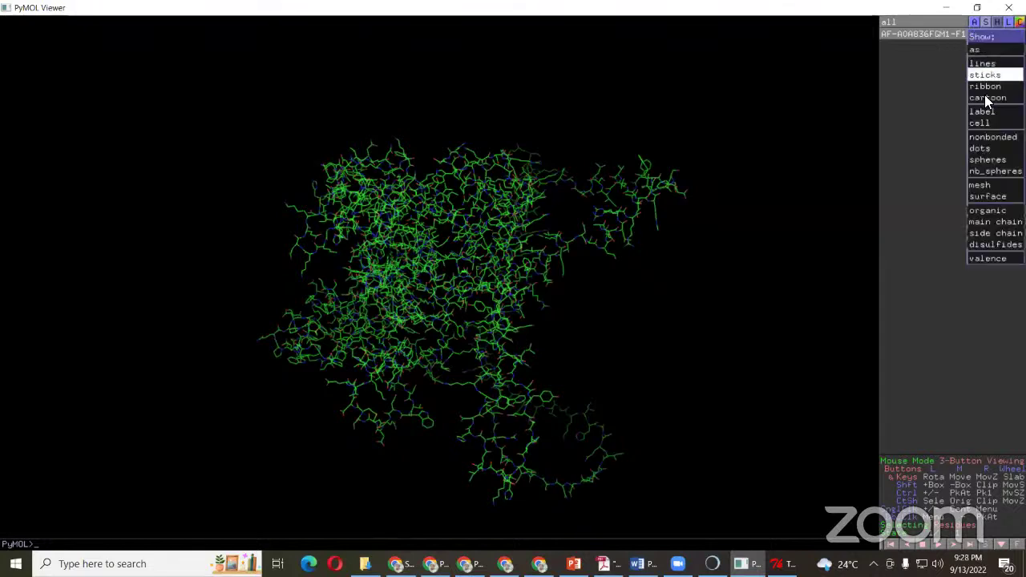
pyautogui.moveTo(512, 301)
pyautogui.mouseDown()
pyautogui.moveTo(385, 259)
pyautogui.moveTo(387, 244)
pyautogui.moveTo(540, 299)
pyautogui.moveTo(524, 300)
pyautogui.mouseUp()
pyautogui.moveTo(372, 280); pyautogui.dragTo(985, 47)
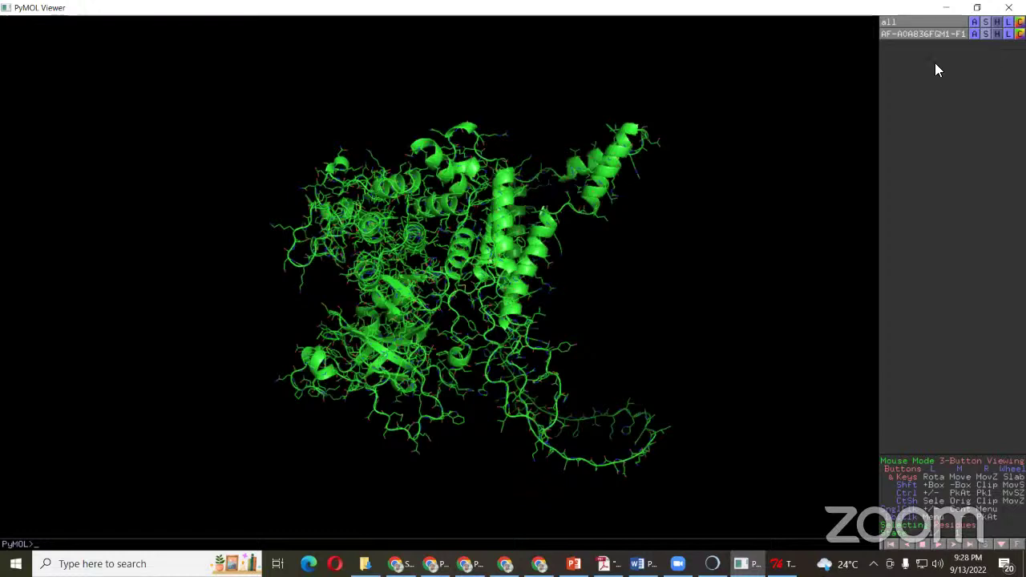
# - Show the molecular surface of the AlphaFold protein model and rotate it for inspection
pyautogui.click(984, 34)
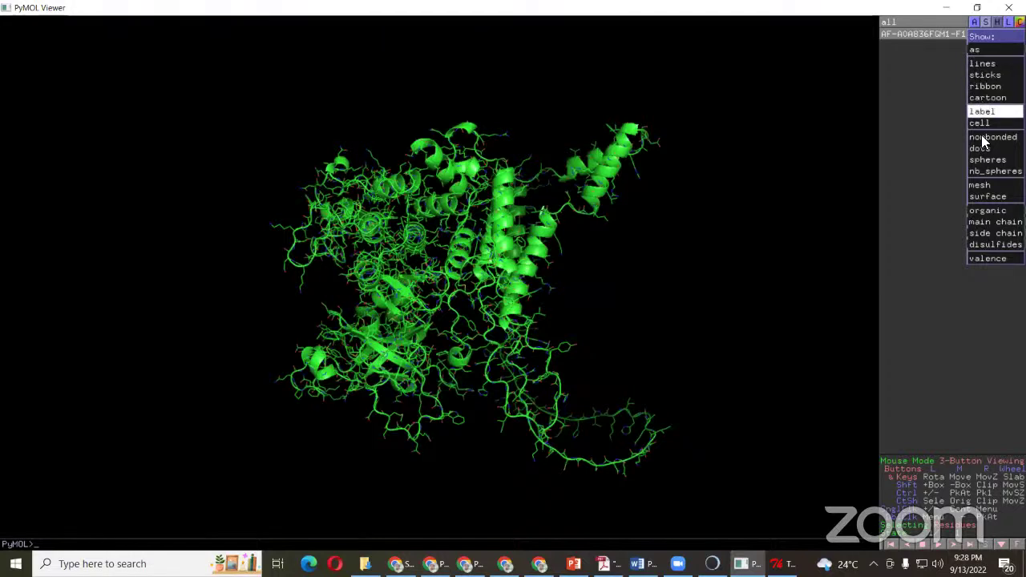
pyautogui.click(986, 198)
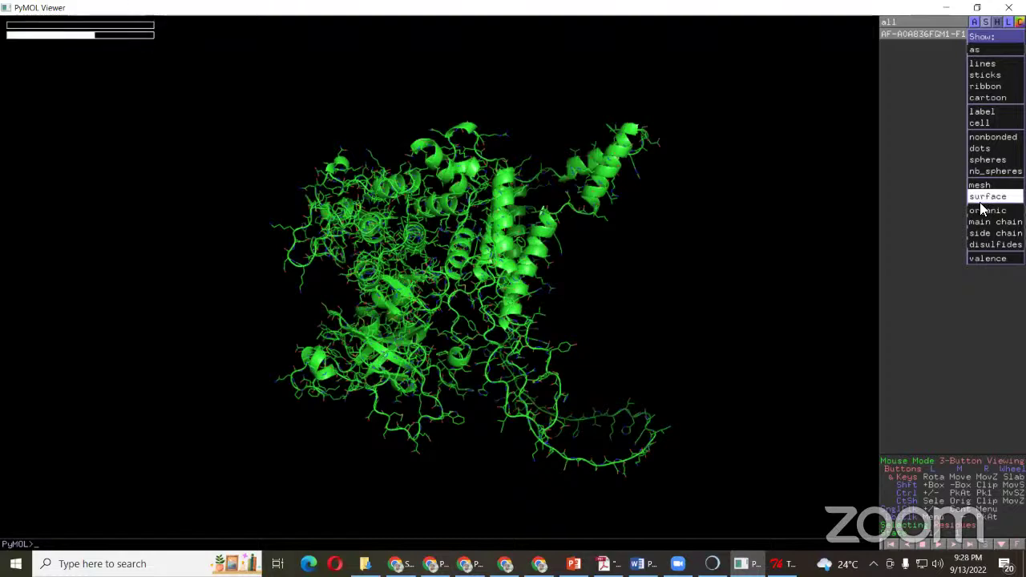
pyautogui.moveTo(393, 273); pyautogui.dragTo(954, 88)
# - Colour the whole protein surface white from the grays and view it from another side
pyautogui.click(1019, 34)
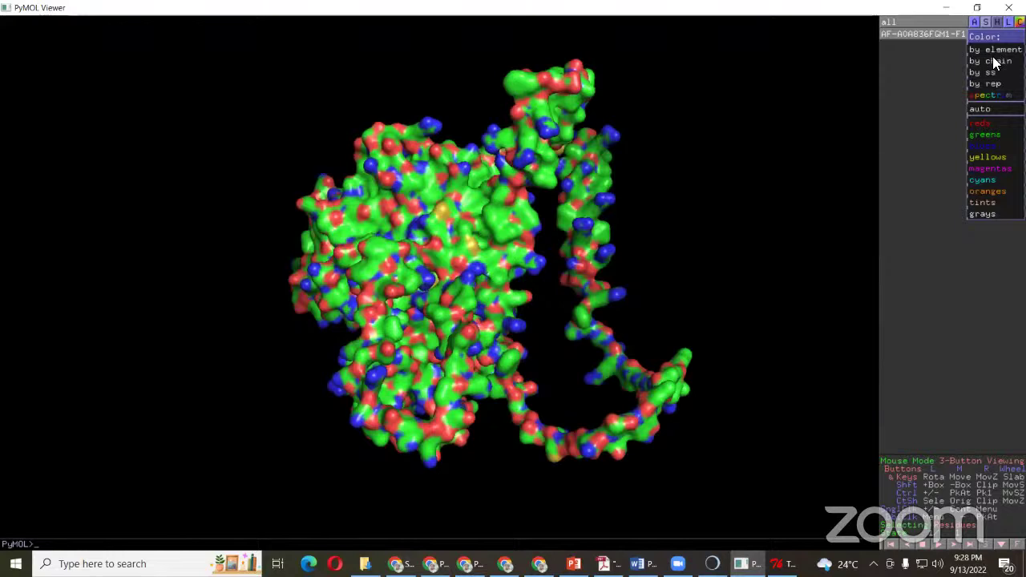
pyautogui.moveTo(985, 159)
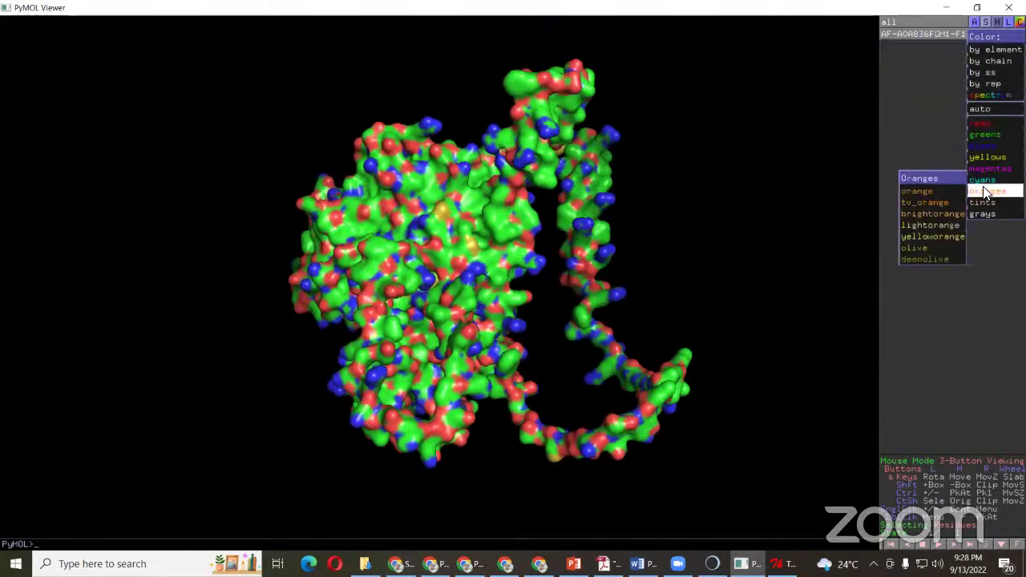
pyautogui.moveTo(983, 207)
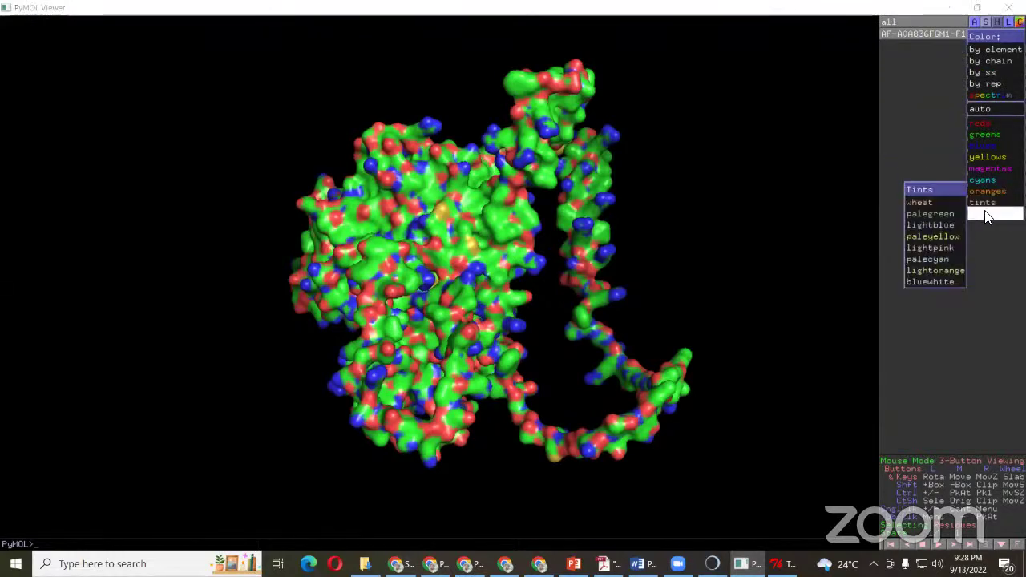
pyautogui.click(933, 212)
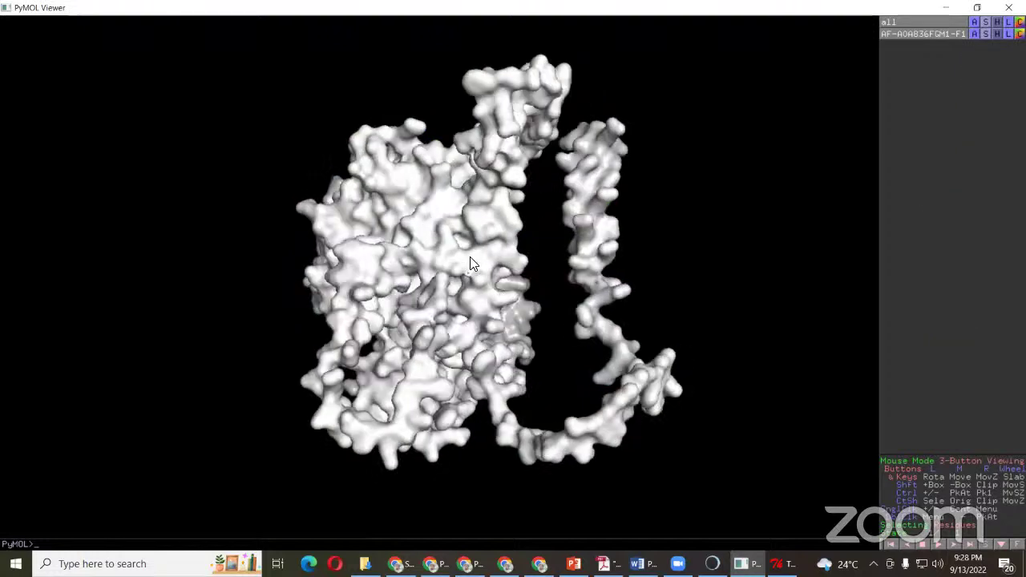
pyautogui.moveTo(469, 264); pyautogui.dragTo(319, 249)
# - Colour the protein surface by element, keeping carbons white, and inspect it from several angles
pyautogui.click(1018, 34)
pyautogui.moveTo(994, 50)
pyautogui.click(930, 50)
pyautogui.moveTo(396, 277); pyautogui.dragTo(442, 295)
pyautogui.moveTo(602, 323); pyautogui.dragTo(614, 390)
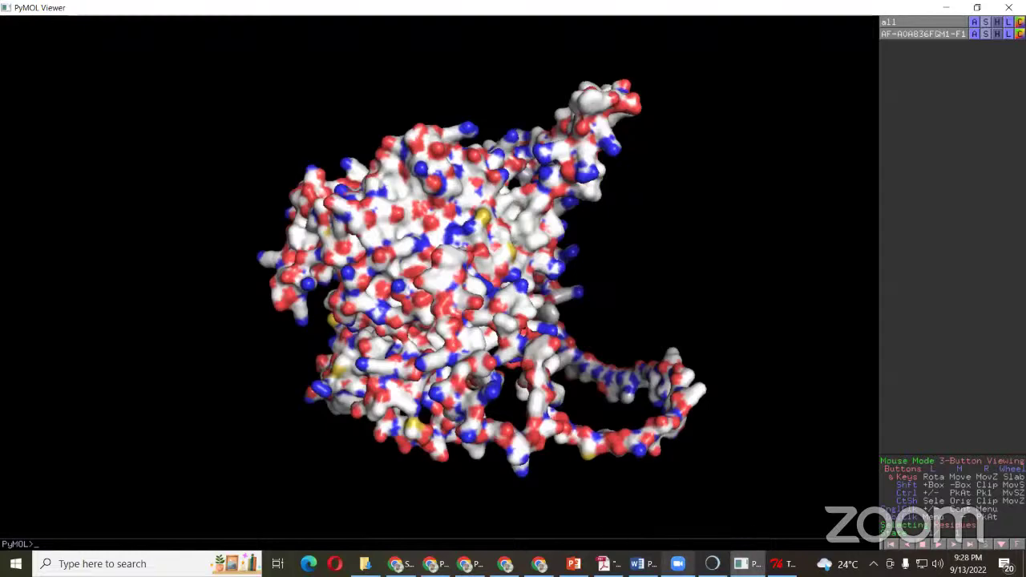
# - Switch to UCSF Chimera and inspect the rainbow-coloured ribbon model from another angle
pyautogui.hotkey('alt', 'Tab')
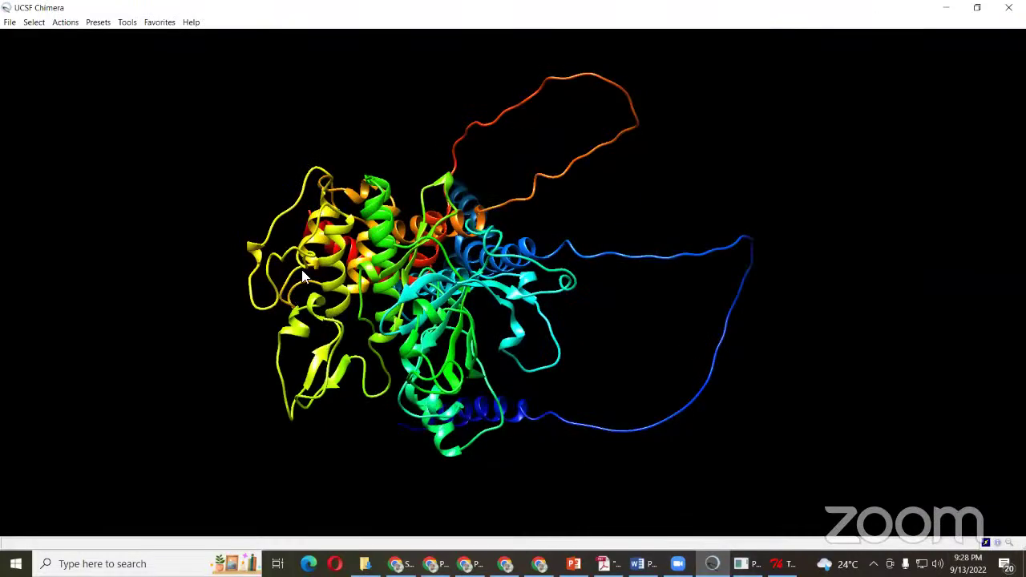
pyautogui.moveTo(331, 253); pyautogui.dragTo(497, 533)
# - Switch back to the browser window with the NCBI BLAST results and open a new browser tab
pyautogui.moveTo(584, 553)
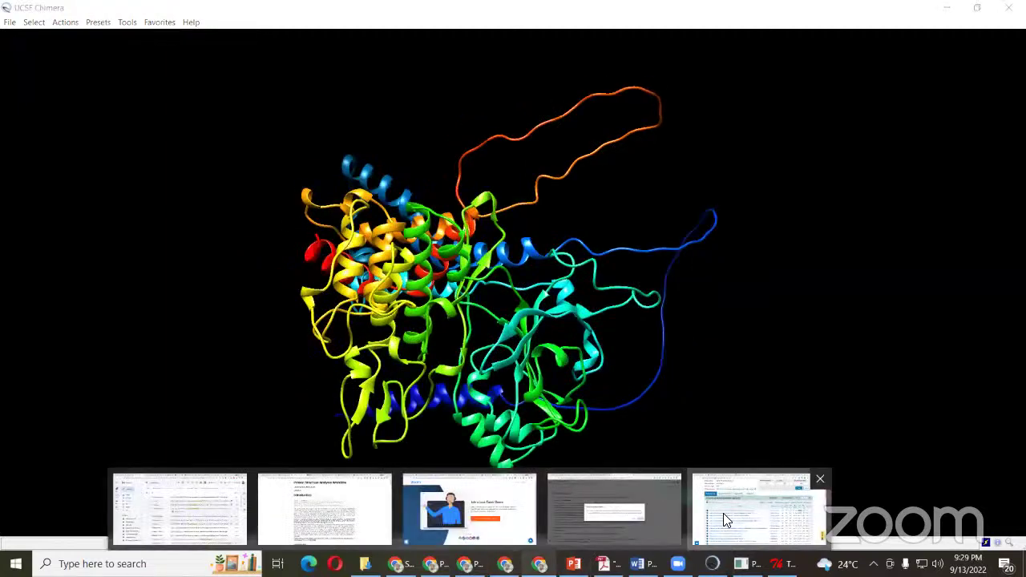
pyautogui.click(757, 509)
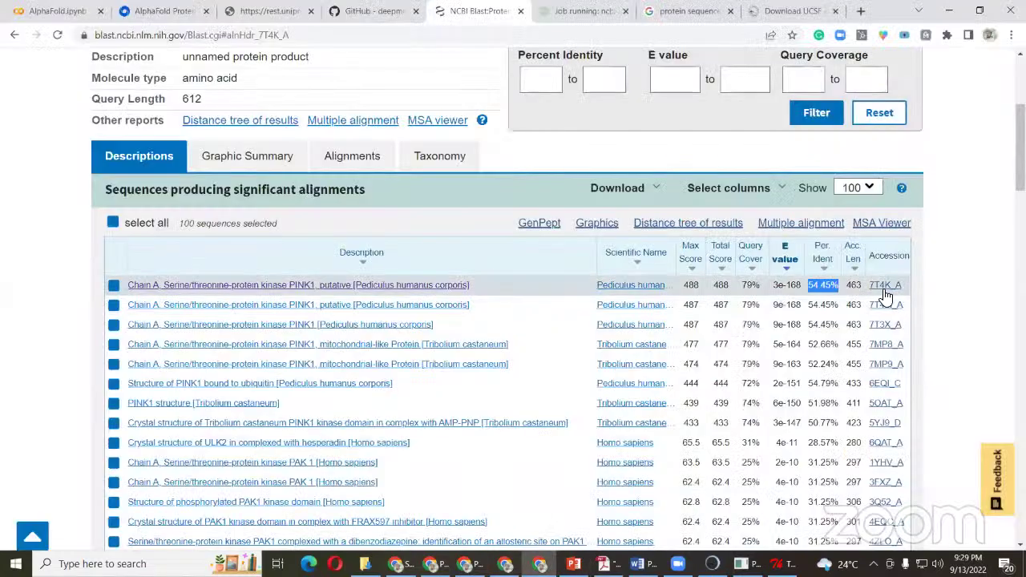
pyautogui.click(861, 12)
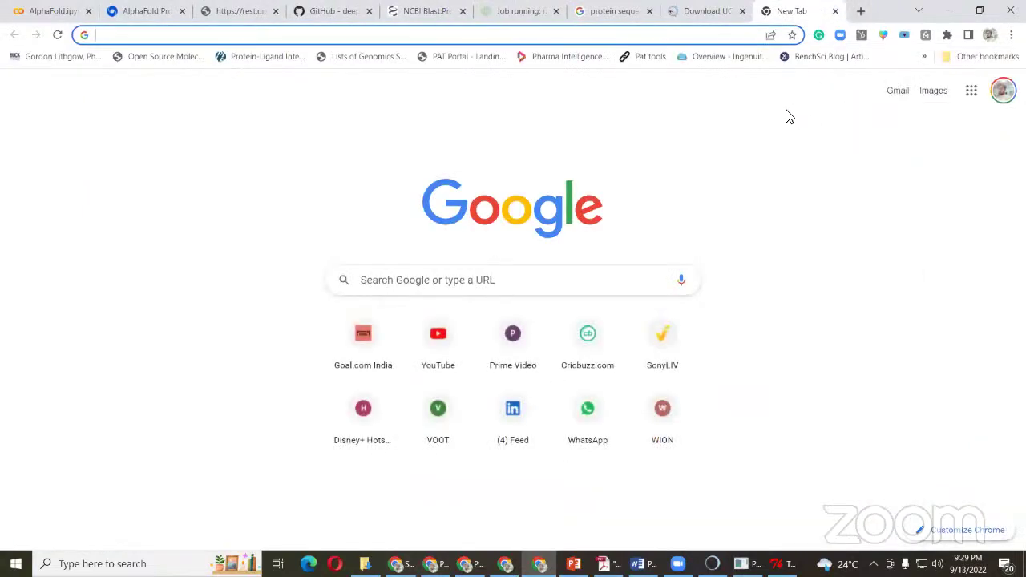